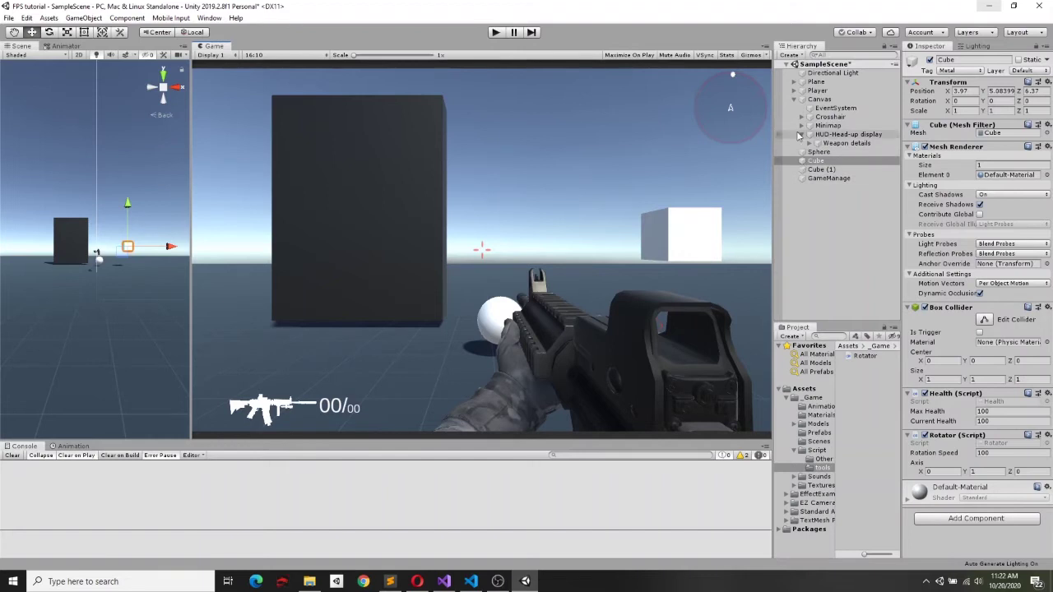
# Create an empty child named PlayerHealth under HUD-Head-up display.
pyautogui.click(843, 135)
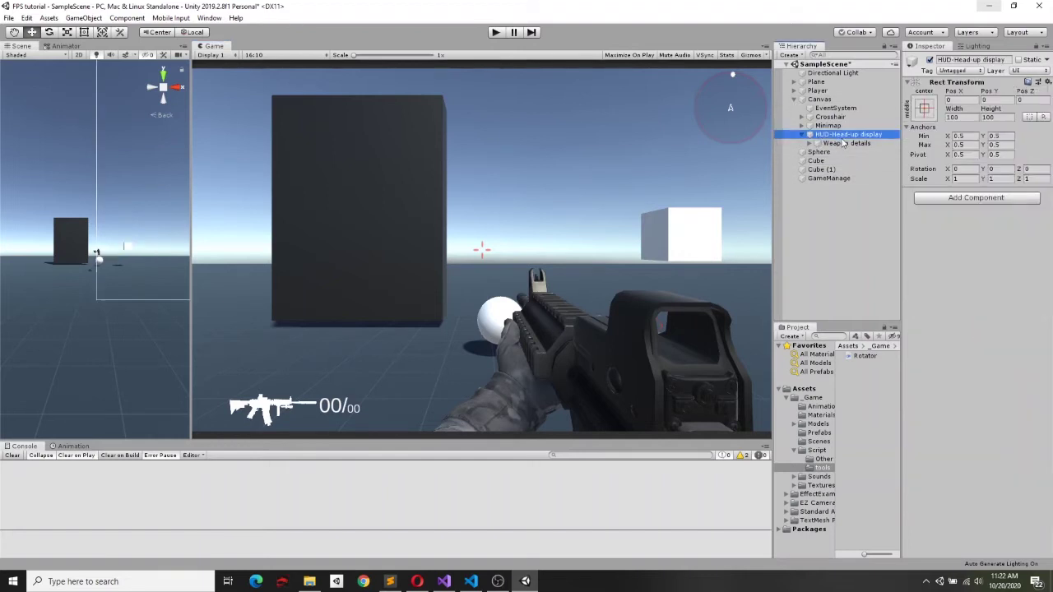
pyautogui.rightClick(843, 142)
pyautogui.click(876, 243)
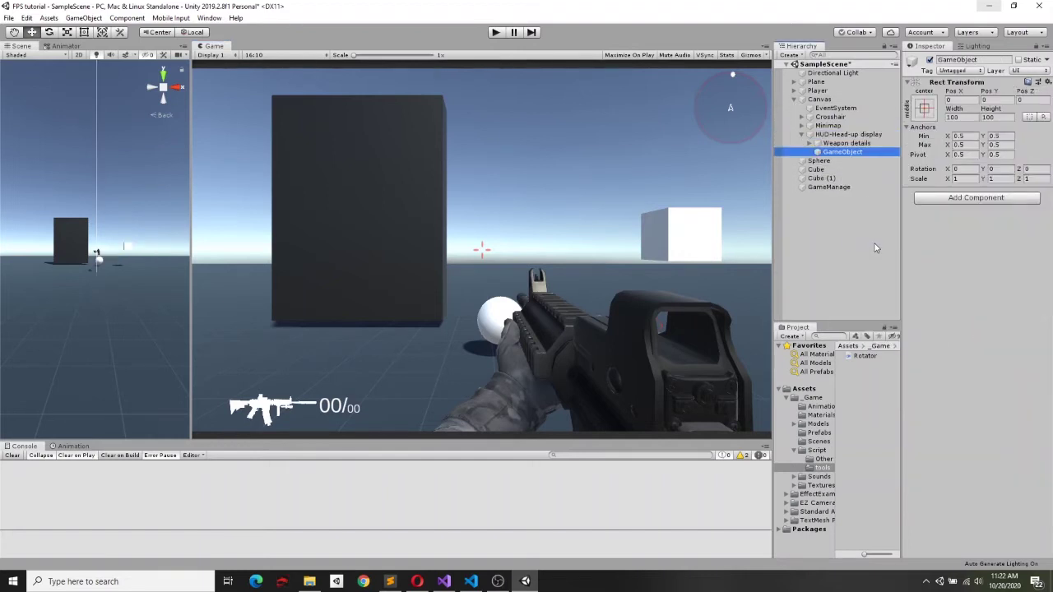
pyautogui.click(840, 153)
pyautogui.write('H')
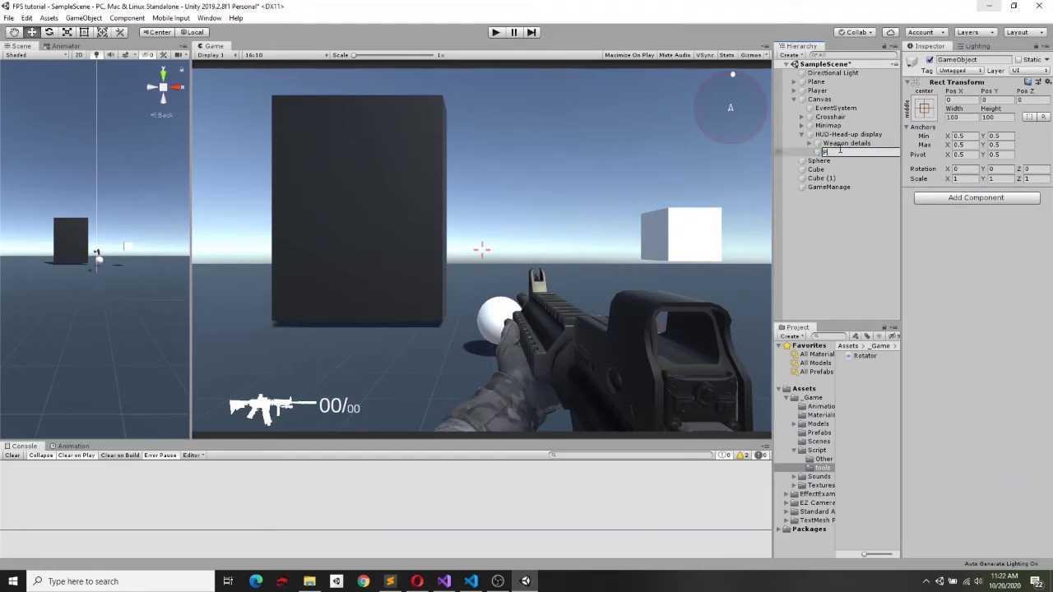
pyautogui.write('yerHealt')
pyautogui.write('h')
pyautogui.press('Return')
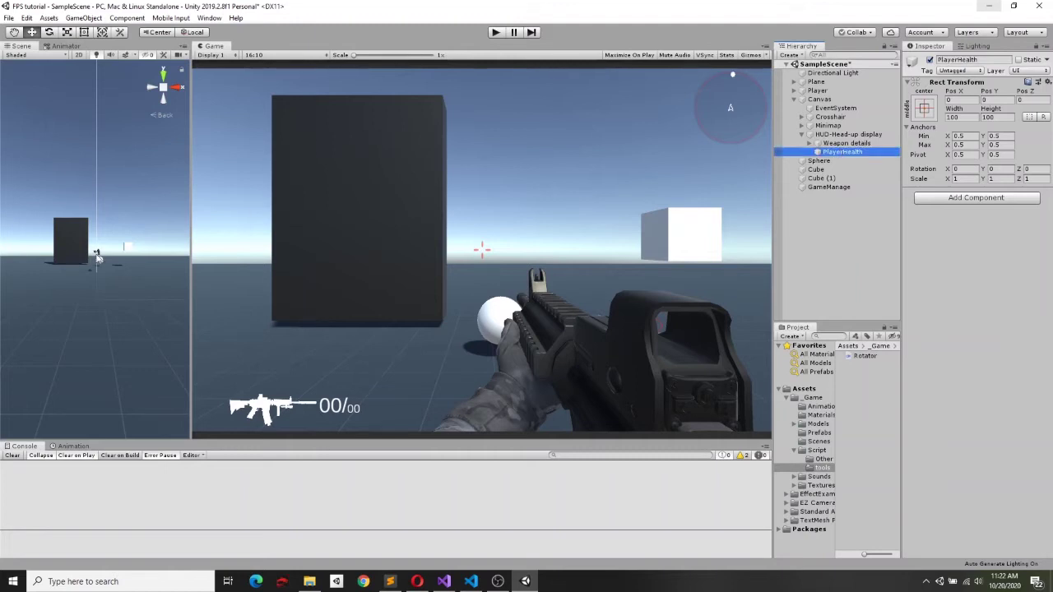
# Switch the Scene view to 2D and move PlayerHealth beside the weapon icon (-488, -287).
pyautogui.moveTo(192, 242); pyautogui.dragTo(450, 243)
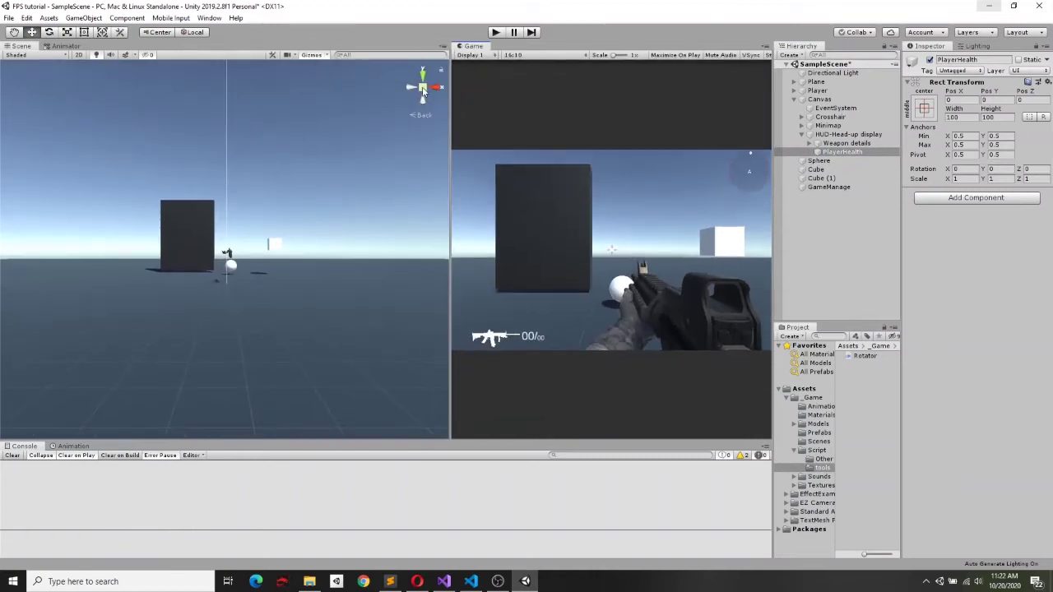
pyautogui.scroll(2, 204, 74)
pyautogui.click(80, 54)
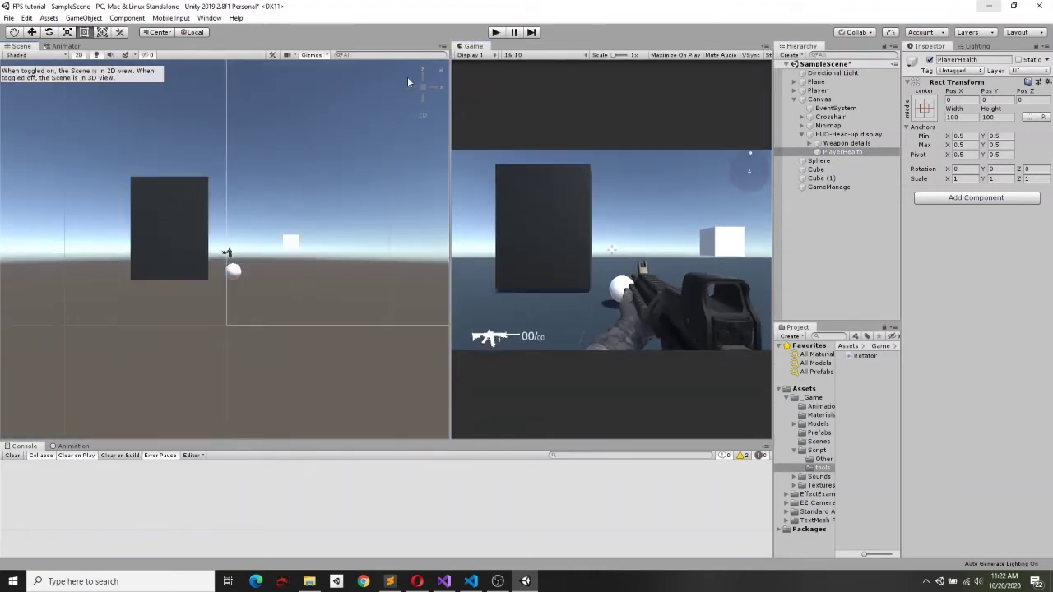
pyautogui.doubleClick(839, 152)
pyautogui.scroll(-3, 329, 347)
pyautogui.scroll(-3, 328, 396)
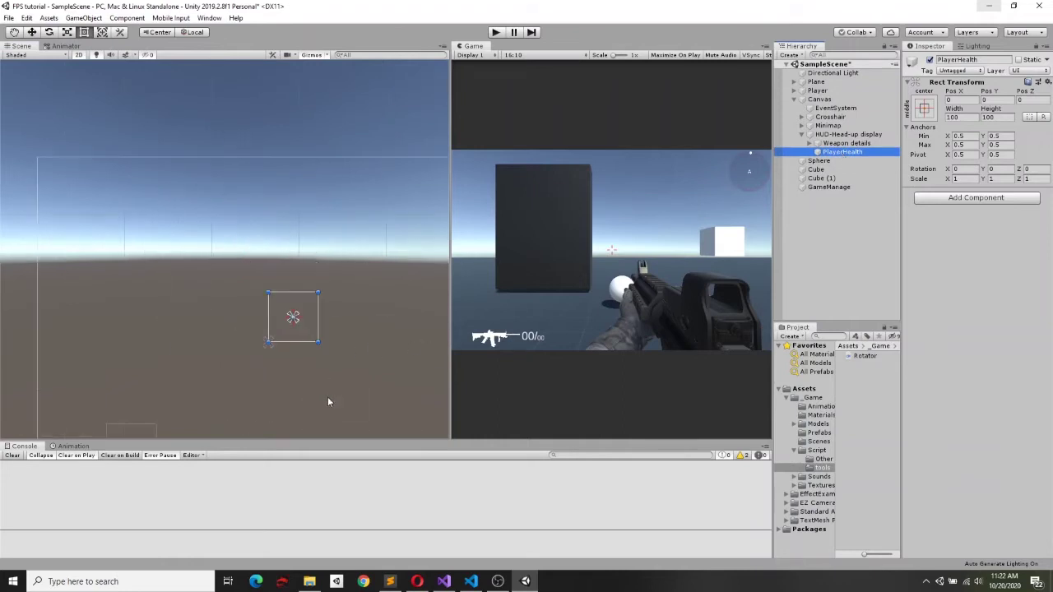
pyautogui.scroll(-3, 327, 397)
pyautogui.scroll(2, 296, 249)
pyautogui.click(33, 33)
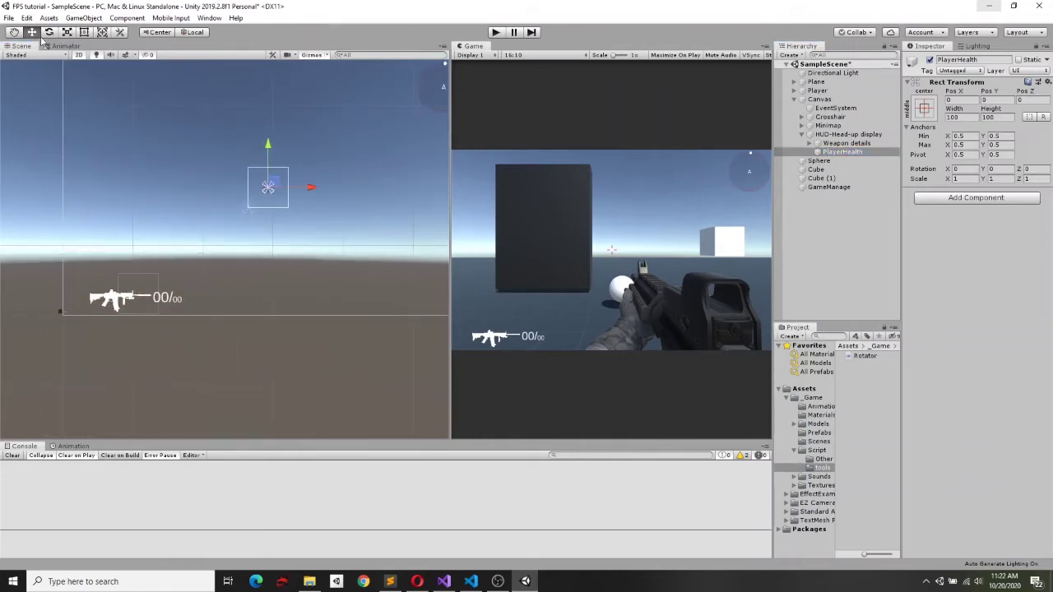
pyautogui.moveTo(197, 220); pyautogui.dragTo(78, 301)
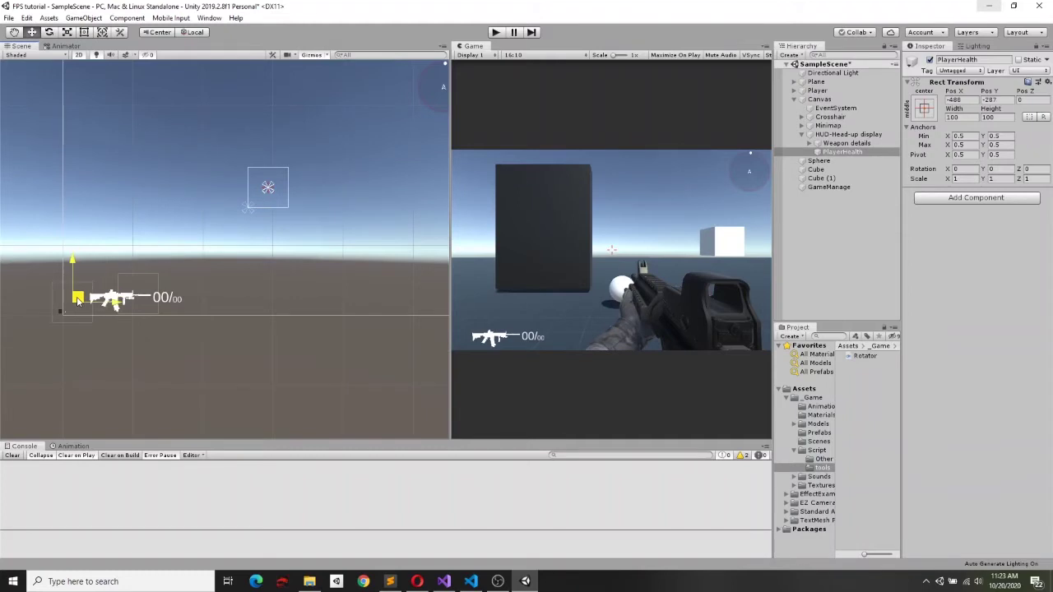
# Add a UI Image under PlayerHealth with the fullbody1 sprite as its source.
pyautogui.rightClick(847, 152)
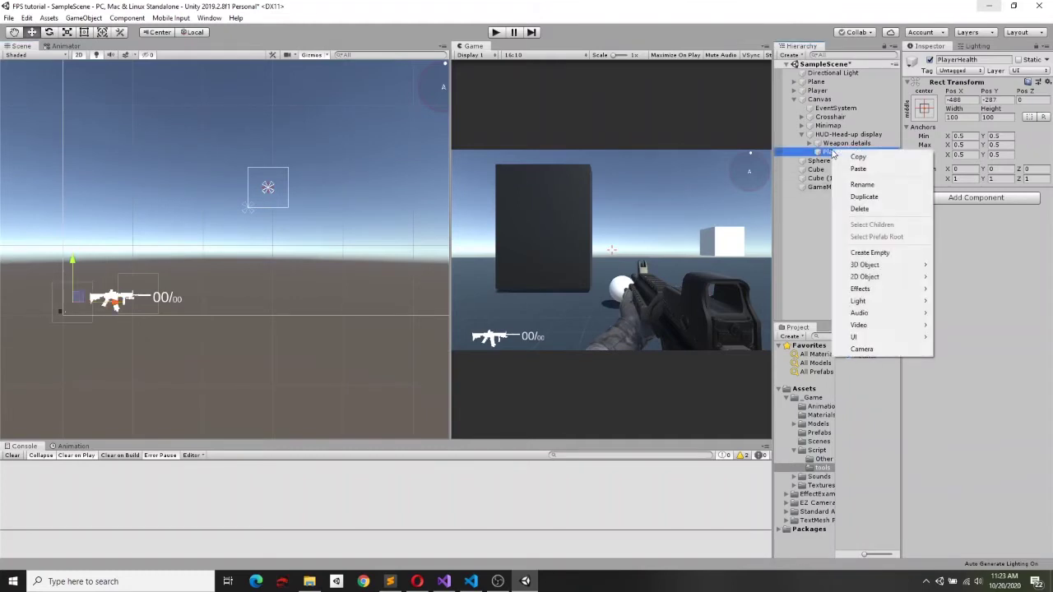
pyautogui.moveTo(856, 337)
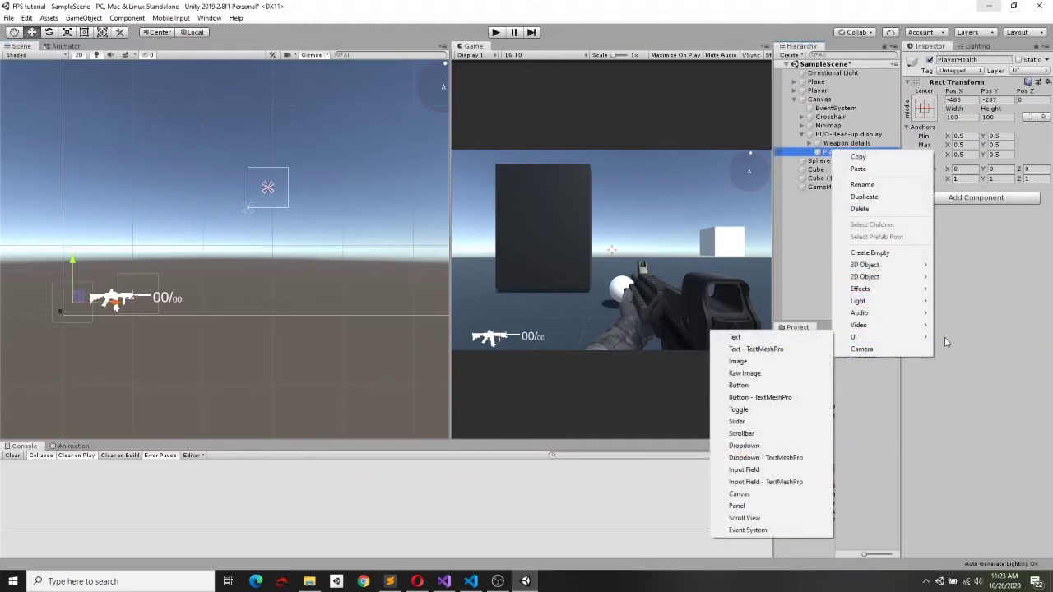
pyautogui.click(748, 362)
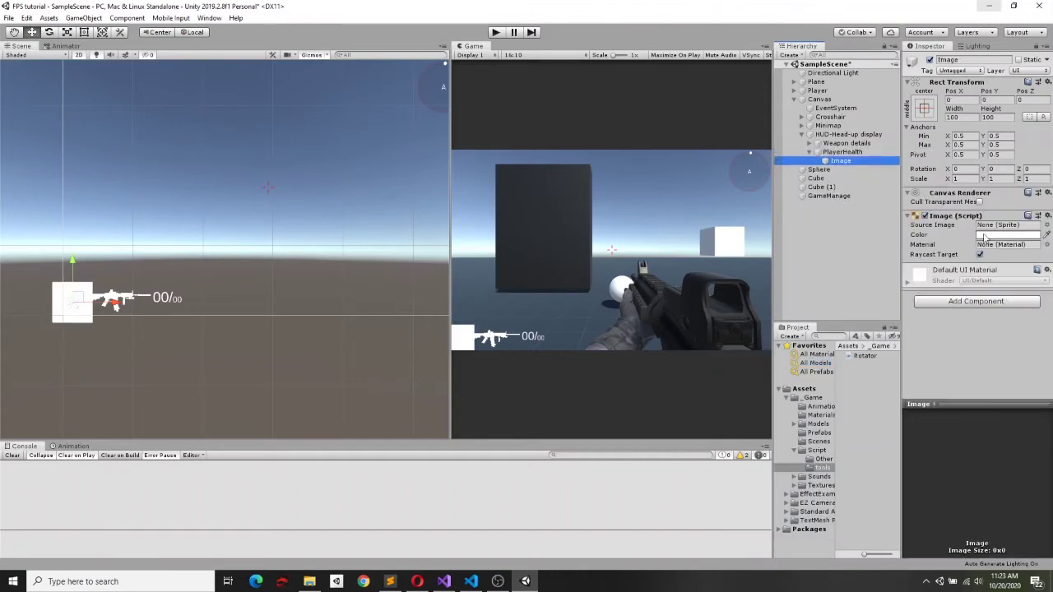
pyautogui.click(1047, 226)
pyautogui.moveTo(1029, 240); pyautogui.dragTo(1032, 301)
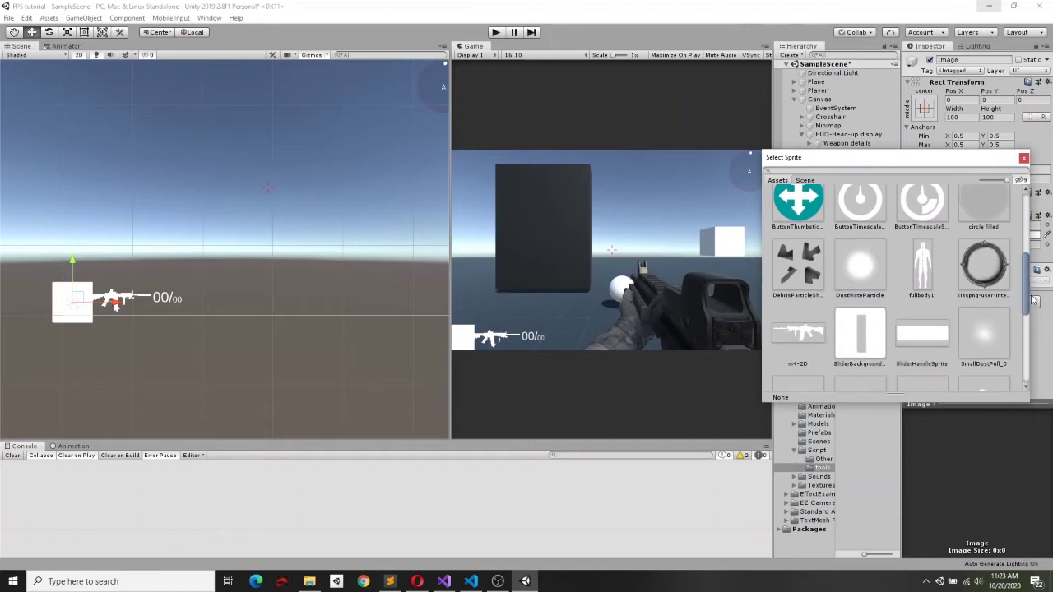
pyautogui.doubleClick(922, 268)
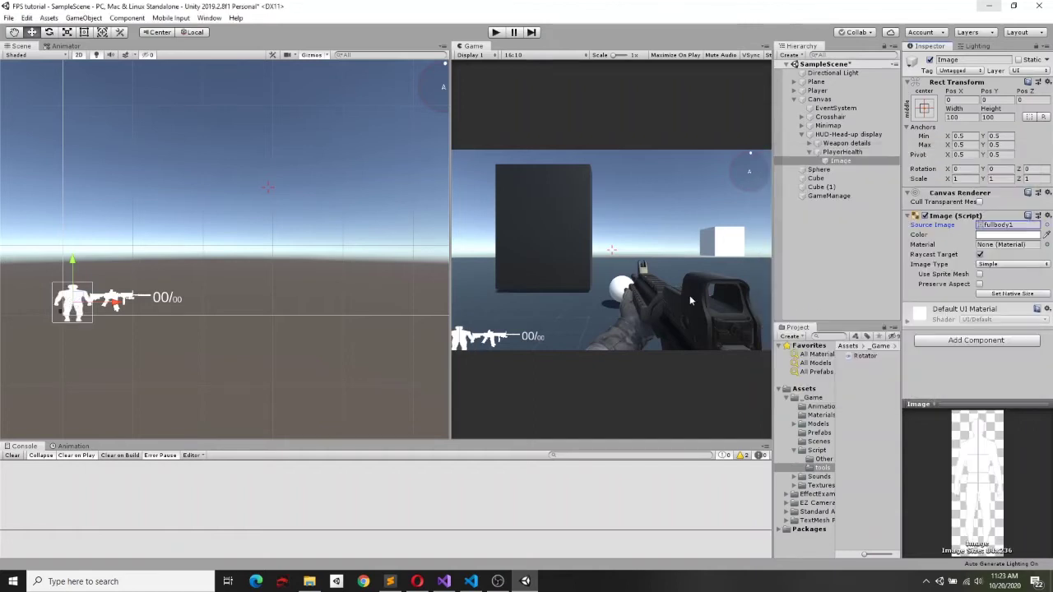
# Resize the body image to a slim 38.4 × 84.9 figure and preview it in the Game view.
pyautogui.click(83, 33)
pyautogui.moveTo(52, 298); pyautogui.dragTo(60, 311)
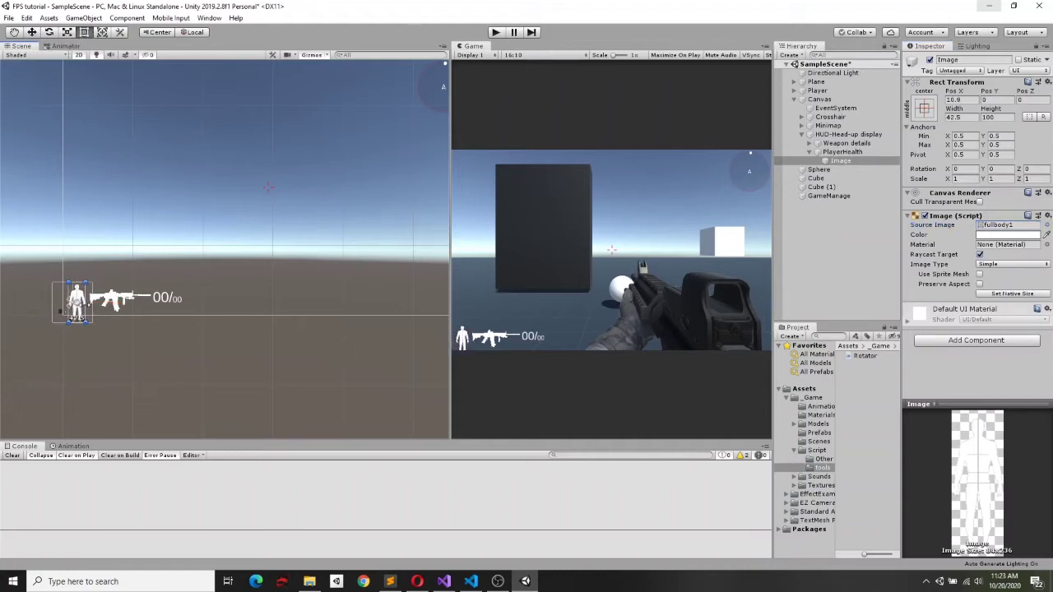
pyautogui.moveTo(77, 322)
pyautogui.mouseDown()
pyautogui.moveTo(74, 276)
pyautogui.moveTo(85, 299)
pyautogui.mouseUp()
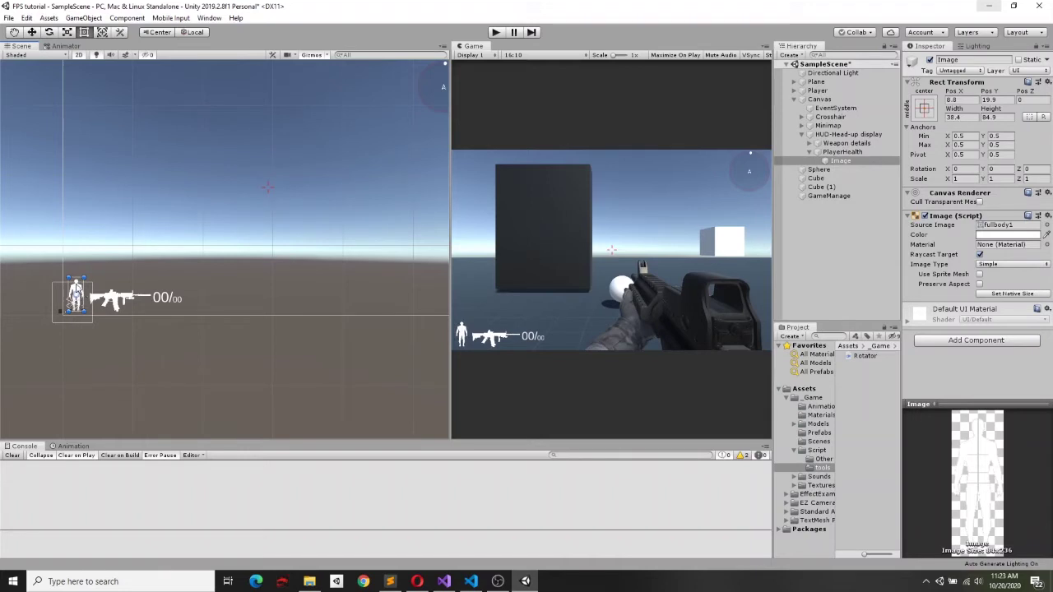
pyautogui.moveTo(450, 311)
pyautogui.mouseDown()
pyautogui.moveTo(116, 302)
pyautogui.moveTo(287, 305)
pyautogui.mouseUp()
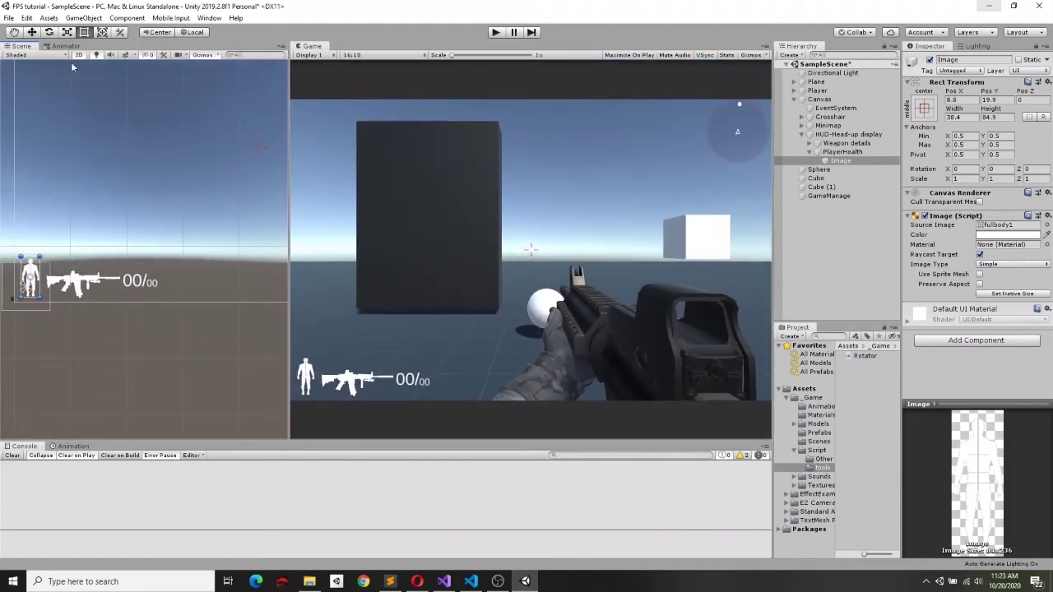
# Nudge PlayerHealth slightly lower, then select the body image again.
pyautogui.click(27, 261)
pyautogui.press('w')
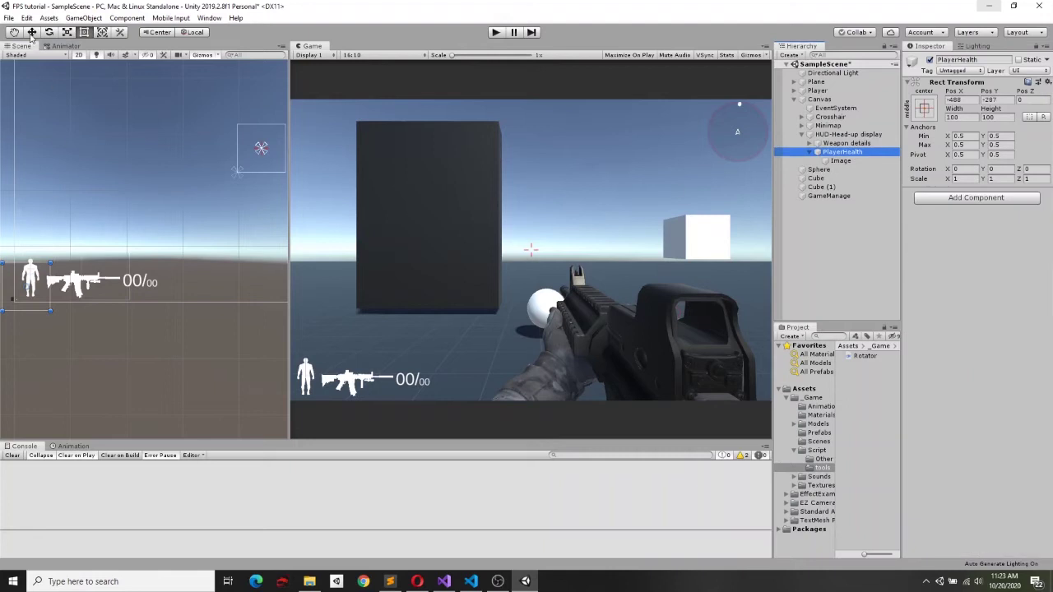
pyautogui.click(28, 262)
pyautogui.moveTo(28, 245); pyautogui.dragTo(28, 248)
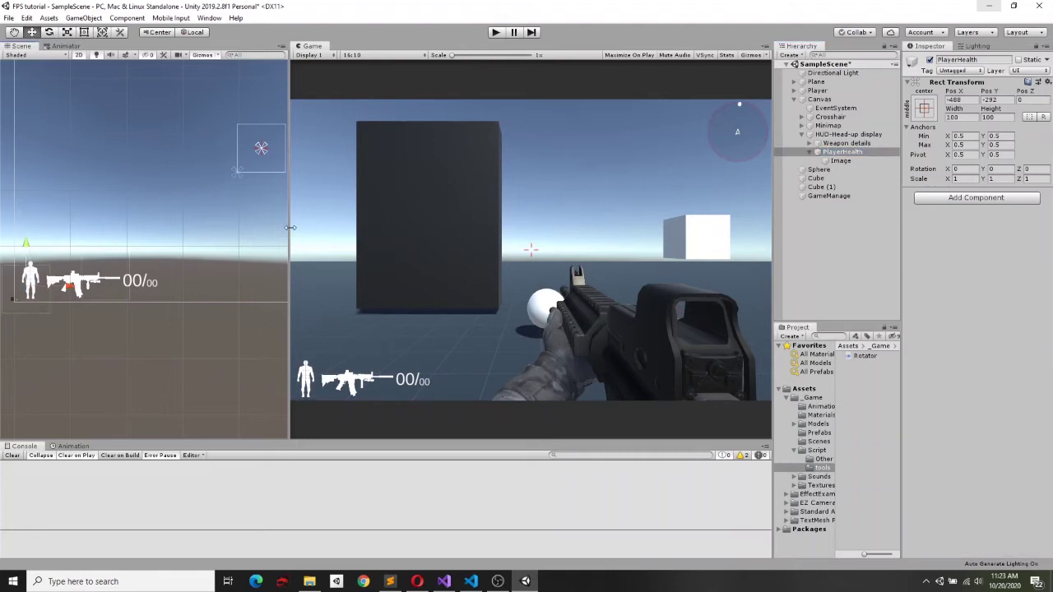
pyautogui.moveTo(289, 231); pyautogui.dragTo(485, 205)
pyautogui.click(843, 161)
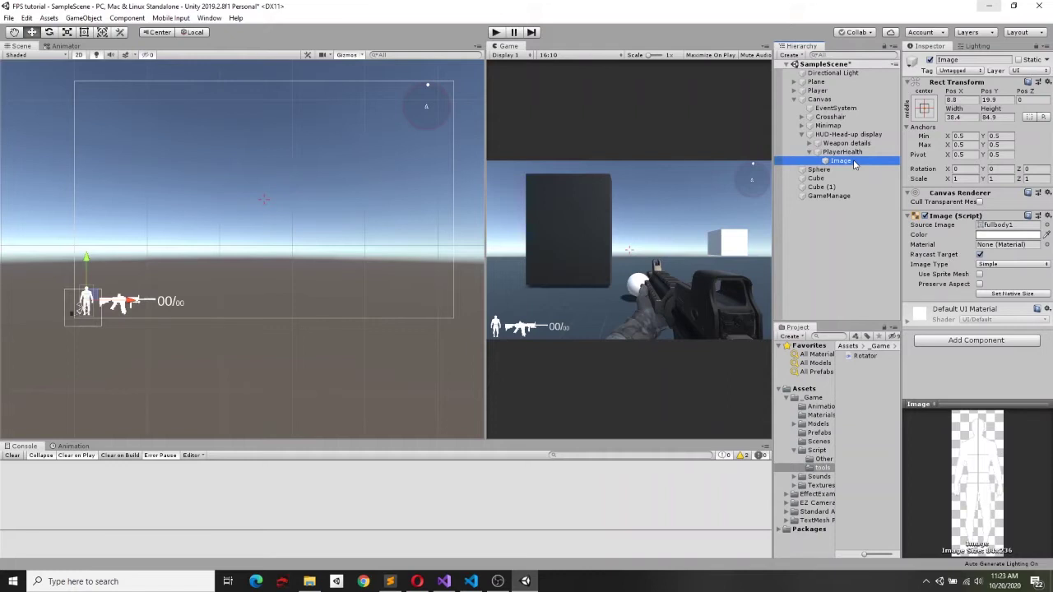
# Duplicate the body image as Fill and color it saturated green.
pyautogui.hotkey('ctrl', 'd')
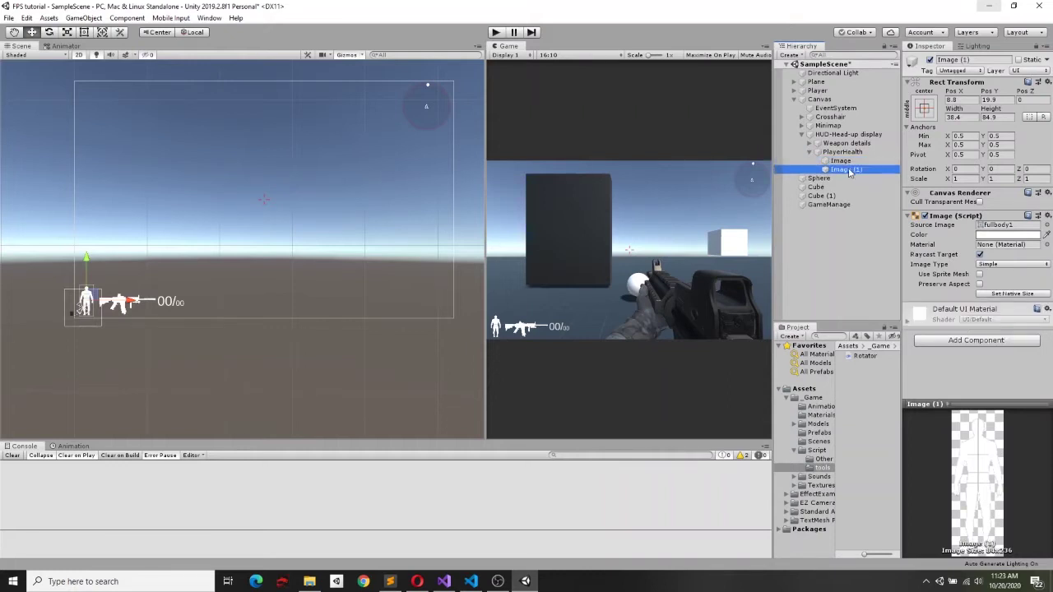
pyautogui.click(849, 169)
pyautogui.write('Fill')
pyautogui.press('Return')
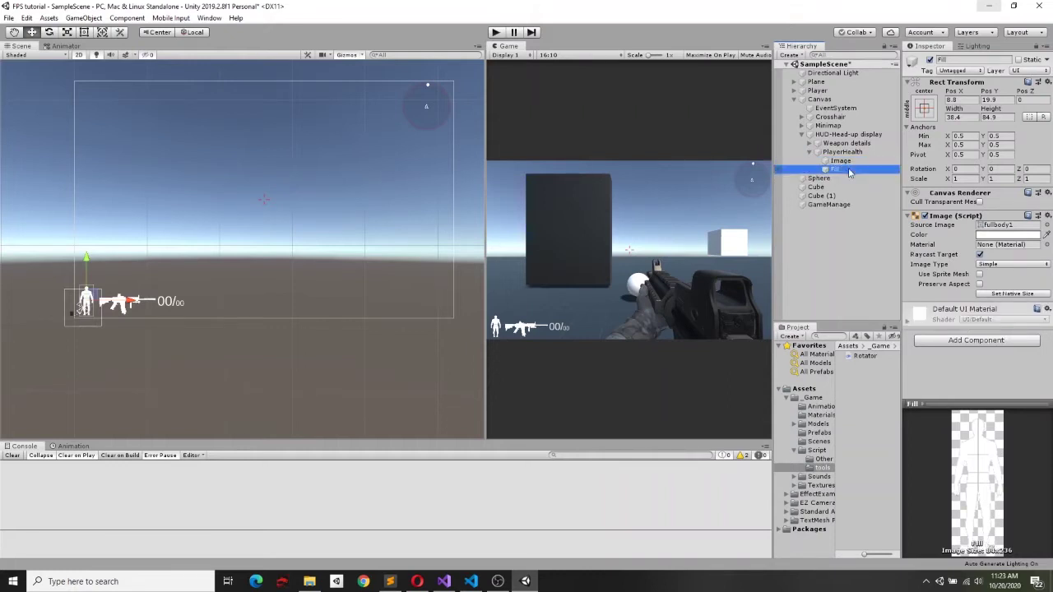
pyautogui.click(997, 236)
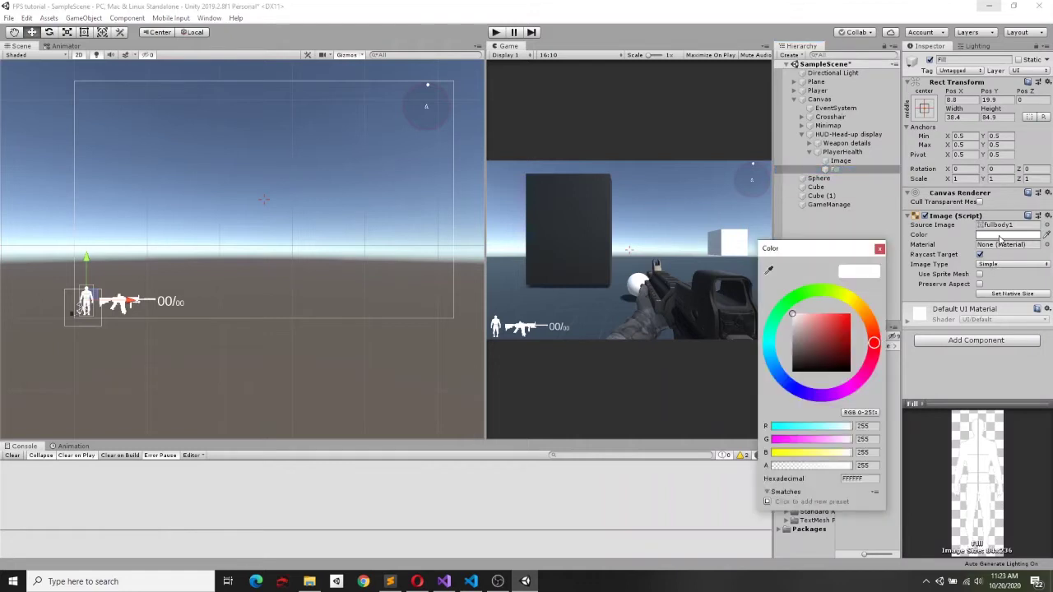
pyautogui.click(794, 299)
pyautogui.click(847, 324)
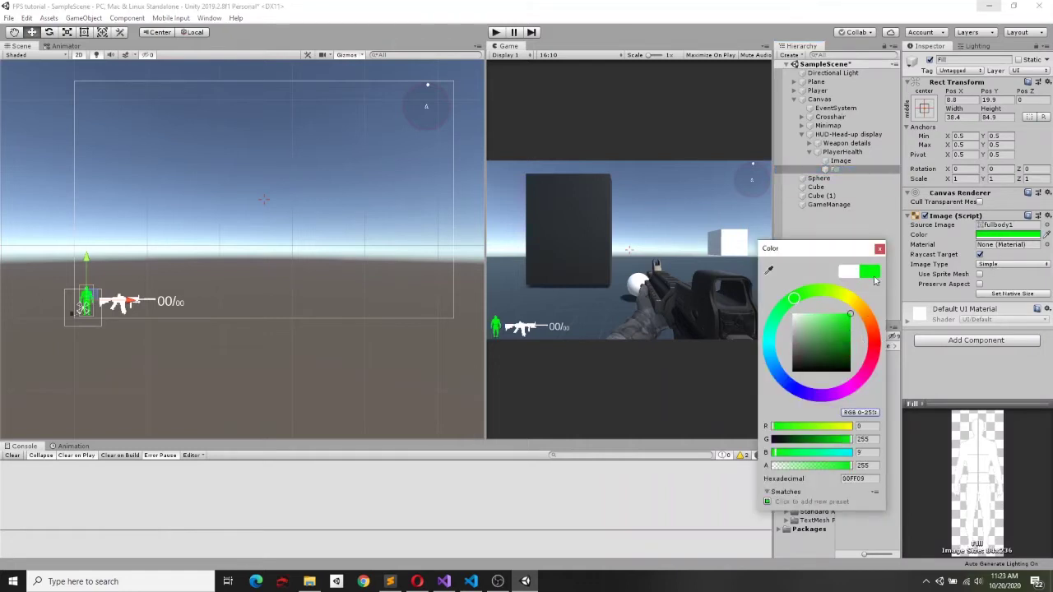
pyautogui.click(879, 248)
# Color the background body image red.
pyautogui.click(841, 161)
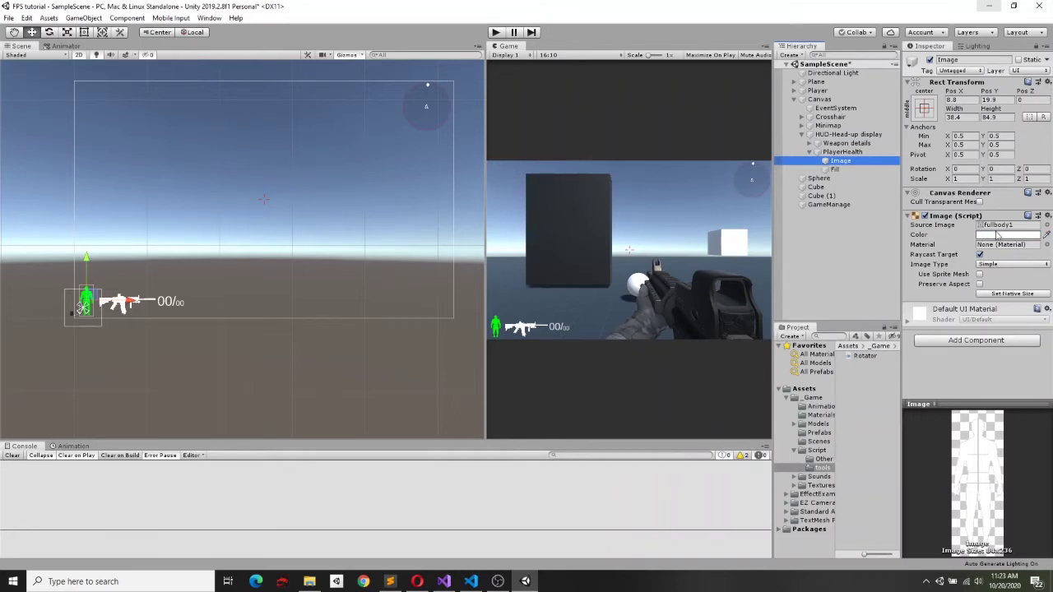
pyautogui.click(997, 236)
pyautogui.click(850, 315)
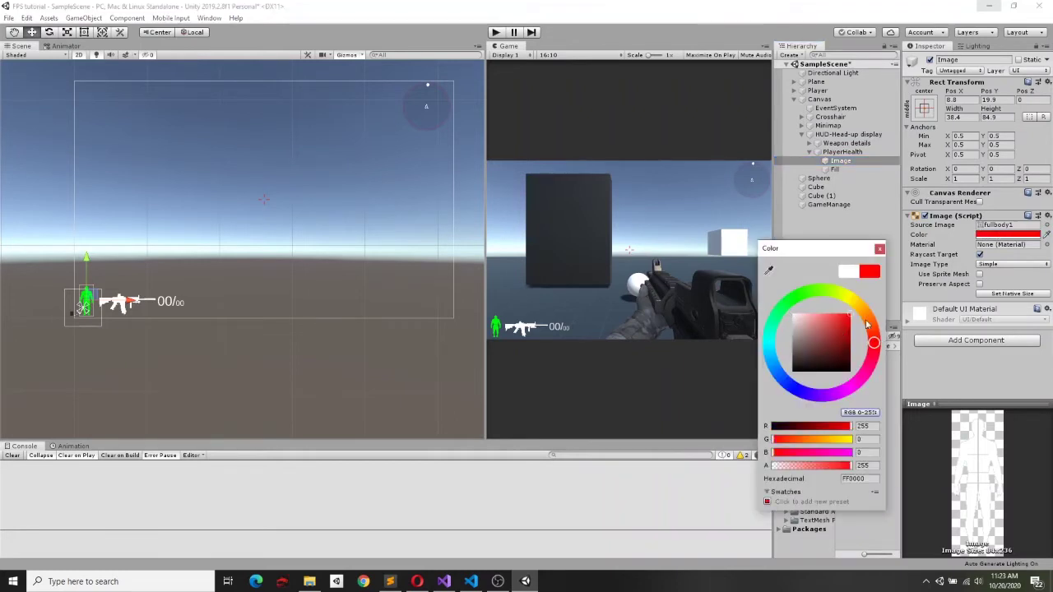
pyautogui.click(879, 249)
# Make Fill a Filled image with Vertical fill method, testing Fill Amount values.
pyautogui.click(839, 170)
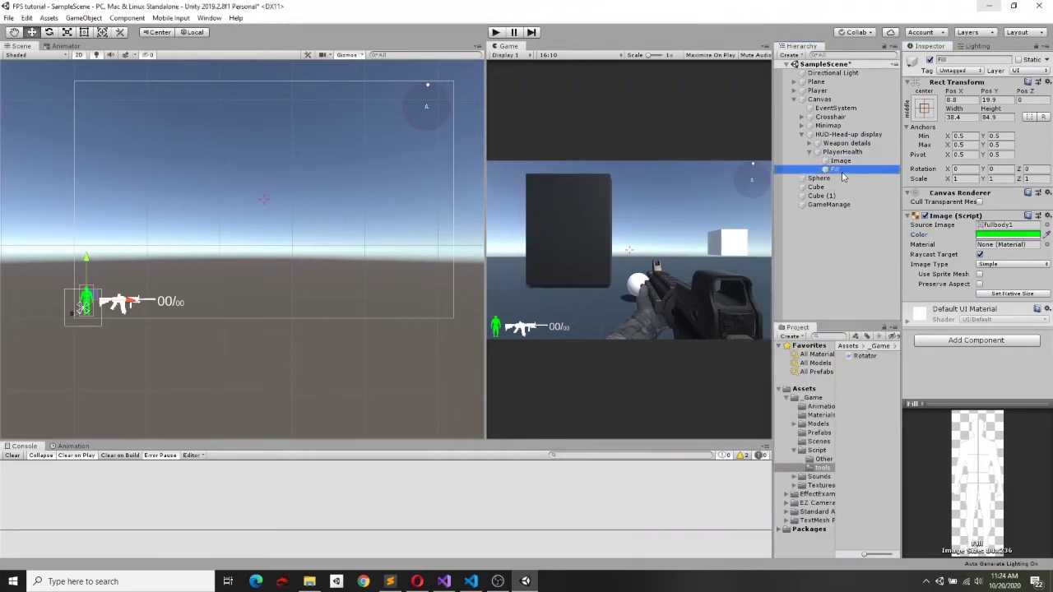
pyautogui.click(1004, 264)
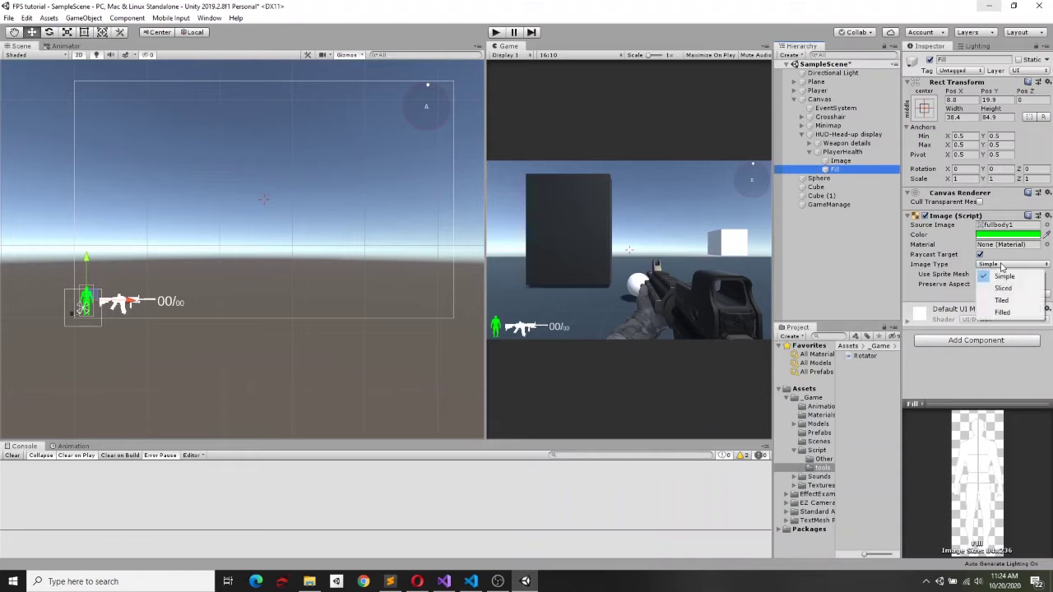
pyautogui.click(1005, 313)
pyautogui.click(1004, 274)
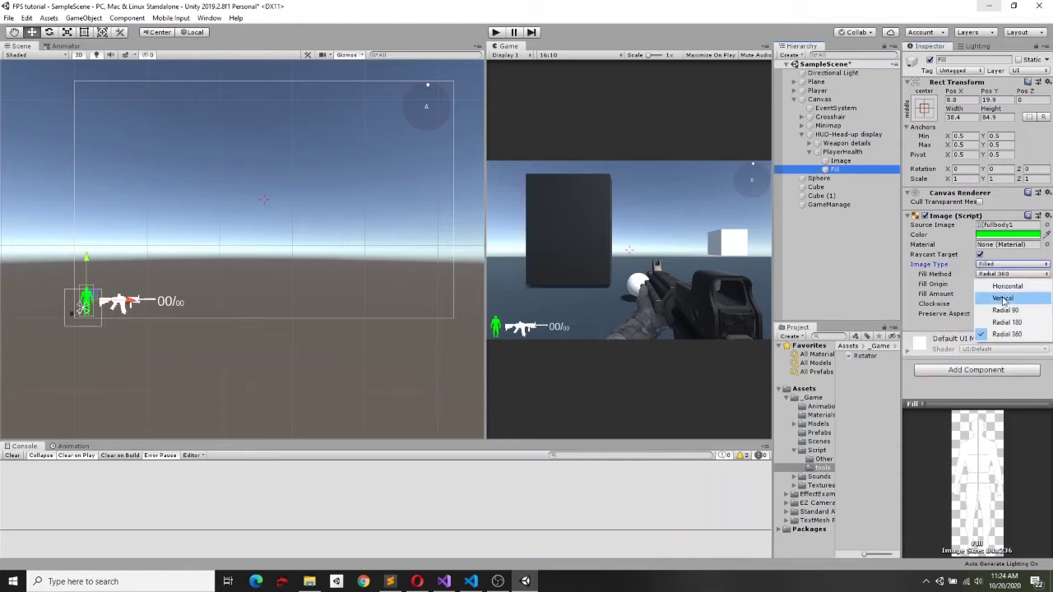
pyautogui.click(1003, 299)
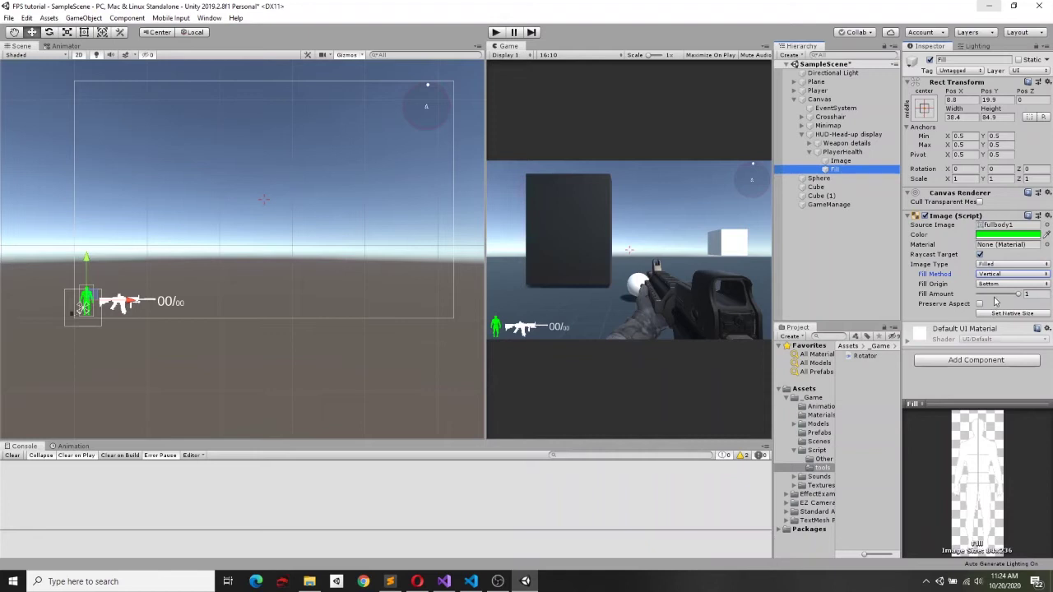
pyautogui.moveTo(1018, 295); pyautogui.dragTo(988, 300)
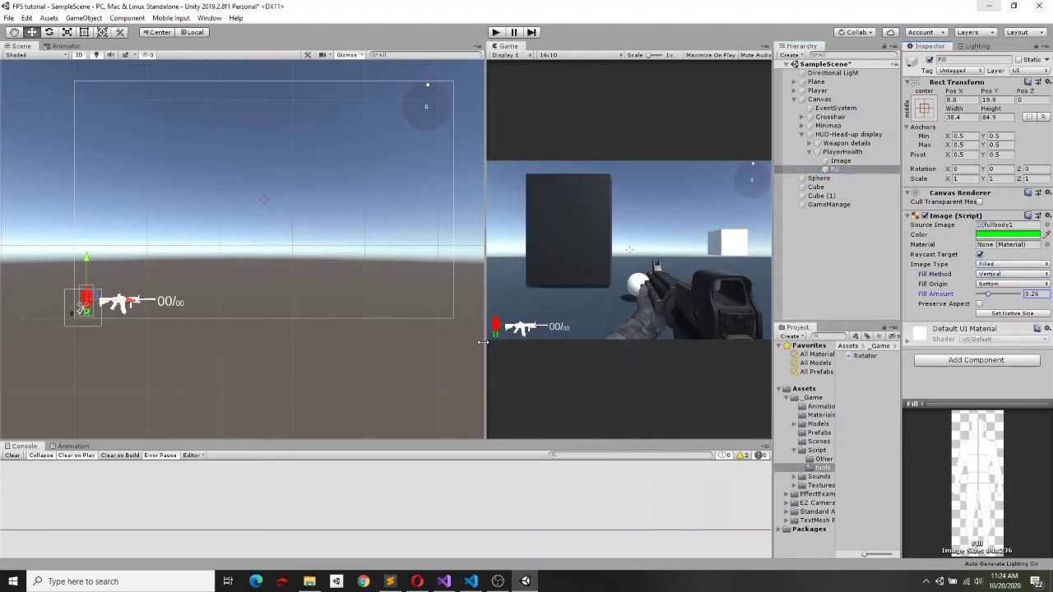
pyautogui.moveTo(484, 342); pyautogui.dragTo(264, 343)
pyautogui.moveTo(986, 298)
pyautogui.mouseDown()
pyautogui.moveTo(969, 298)
pyautogui.moveTo(1025, 302)
pyautogui.mouseUp()
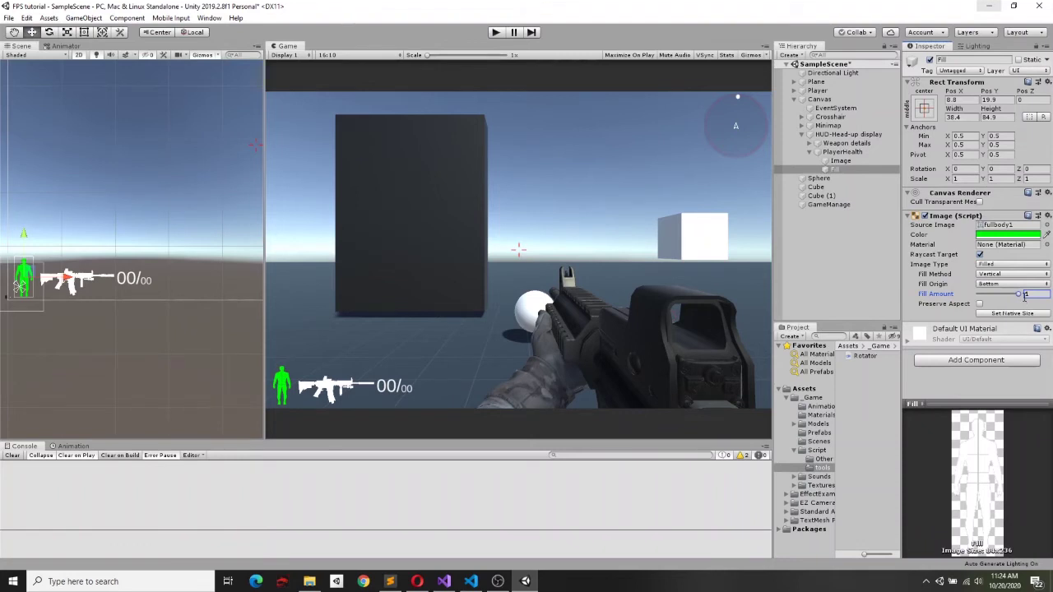
# Save the scene and open GameManager's UIManager script in Visual Studio.
pyautogui.hotkey('ctrl', 's')
pyautogui.click(830, 205)
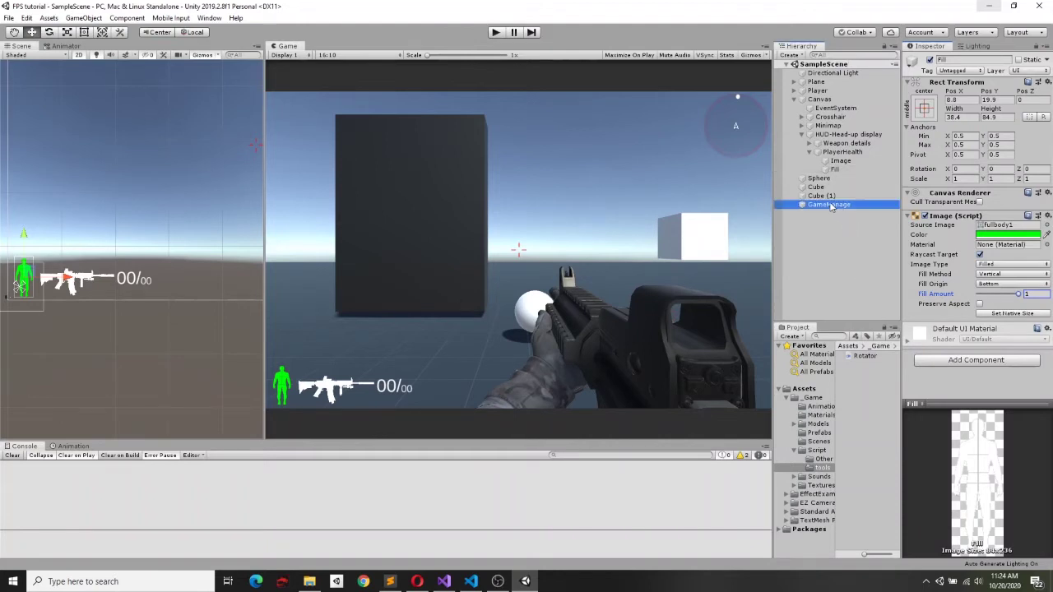
pyautogui.doubleClick(996, 134)
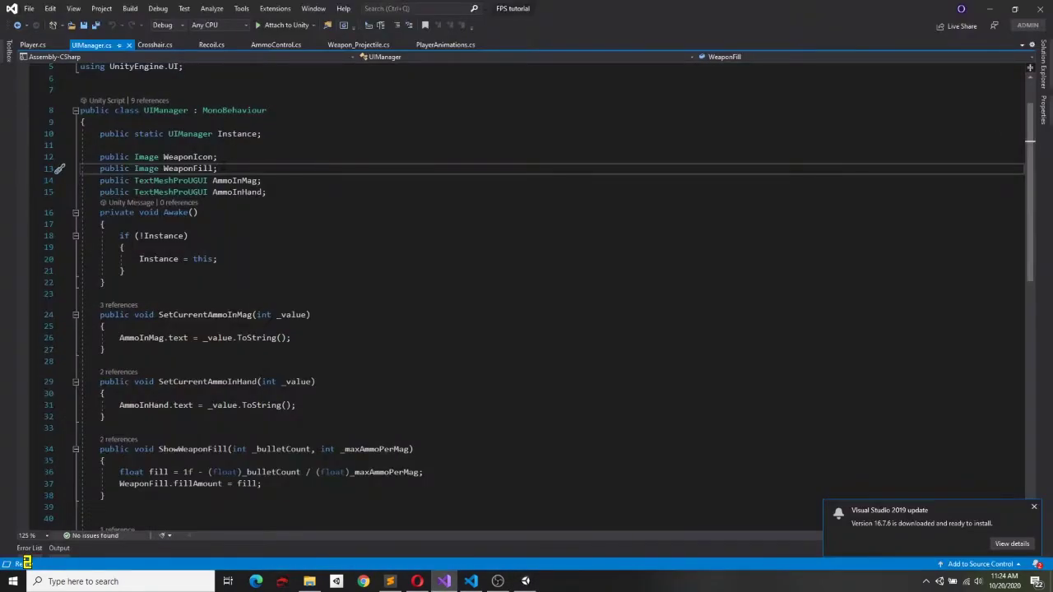
# Duplicate the WeaponFill field declaration and rename the copy HealthFill.
pyautogui.hotkey('ctrl', 'd')
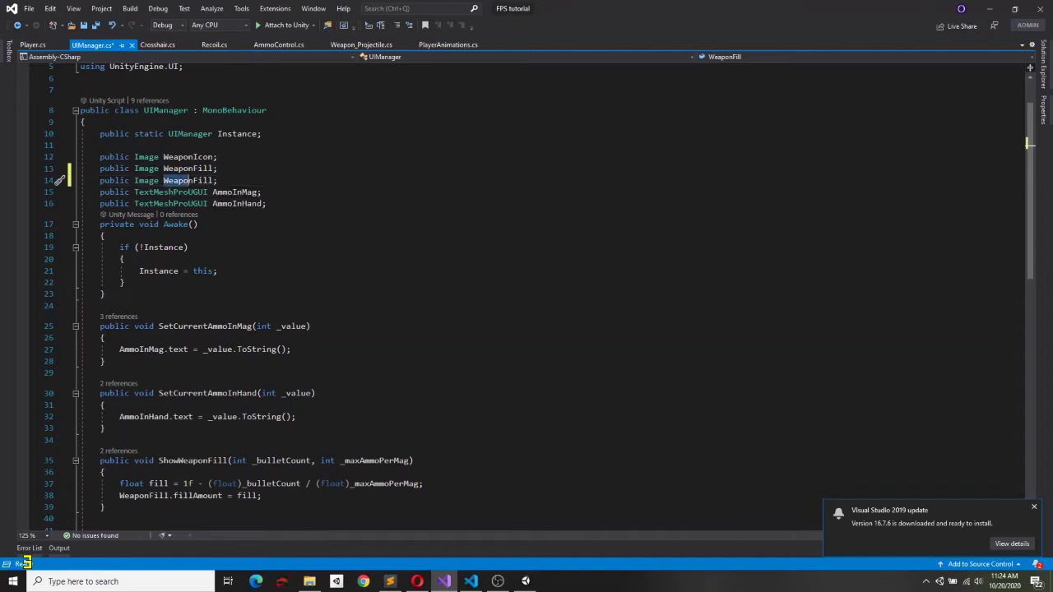
pyautogui.doubleClick(189, 180)
pyautogui.write('HealtFill')
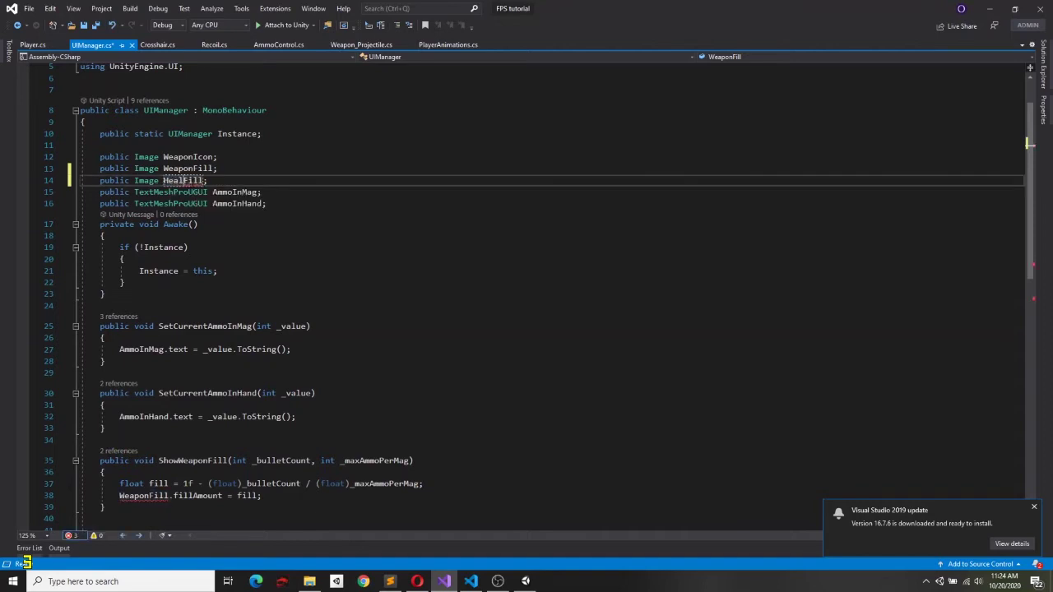
pyautogui.press('Left')
pyautogui.press('Left')
pyautogui.press('Left')
pyautogui.write('h')
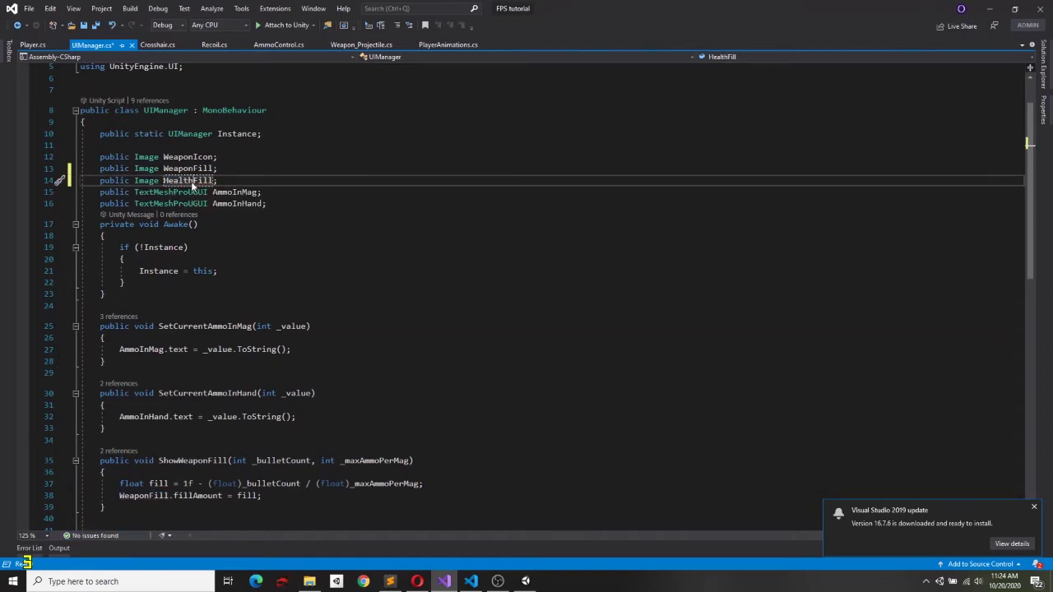
# Declare public void DisplayHealth(float _value) after ChangeWeaponIcon.
pyautogui.scroll(-5, 192, 186)
pyautogui.click(90, 411)
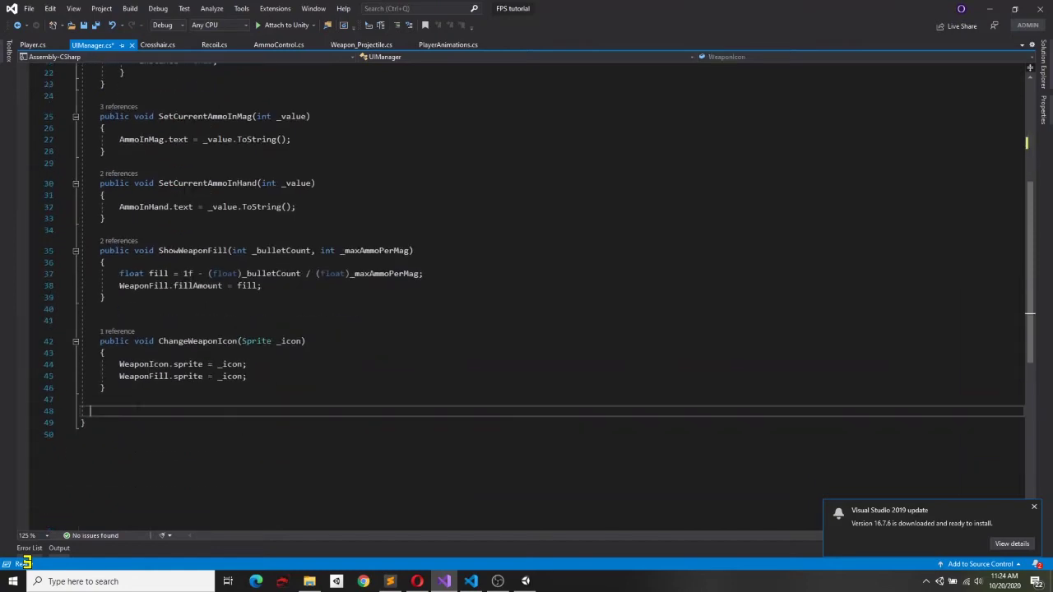
pyautogui.press('Return')
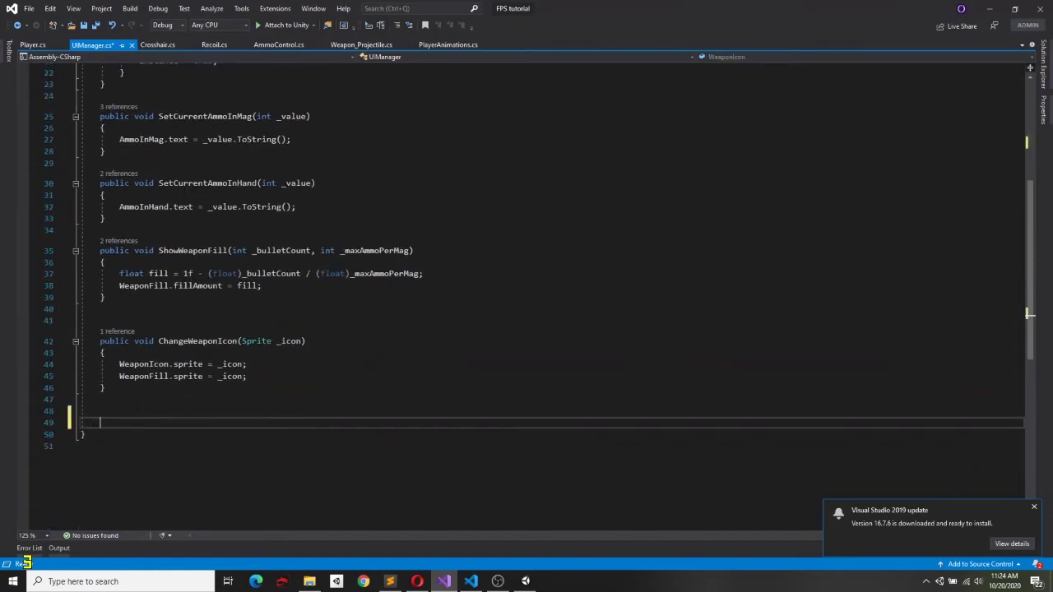
pyautogui.write('public ')
pyautogui.write('void ')
pyautogui.write('Display')
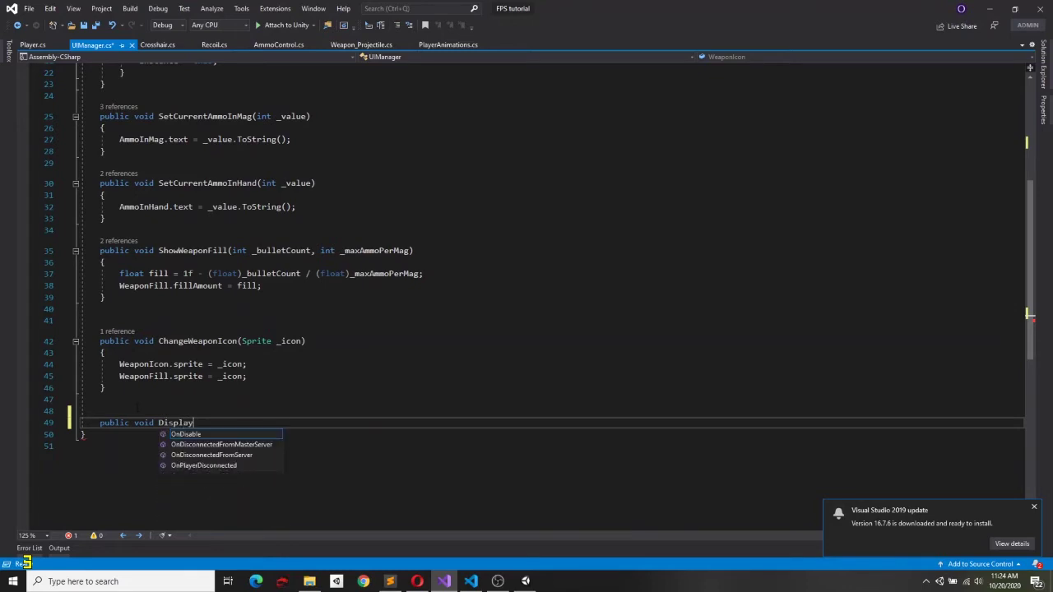
pyautogui.write('Health')
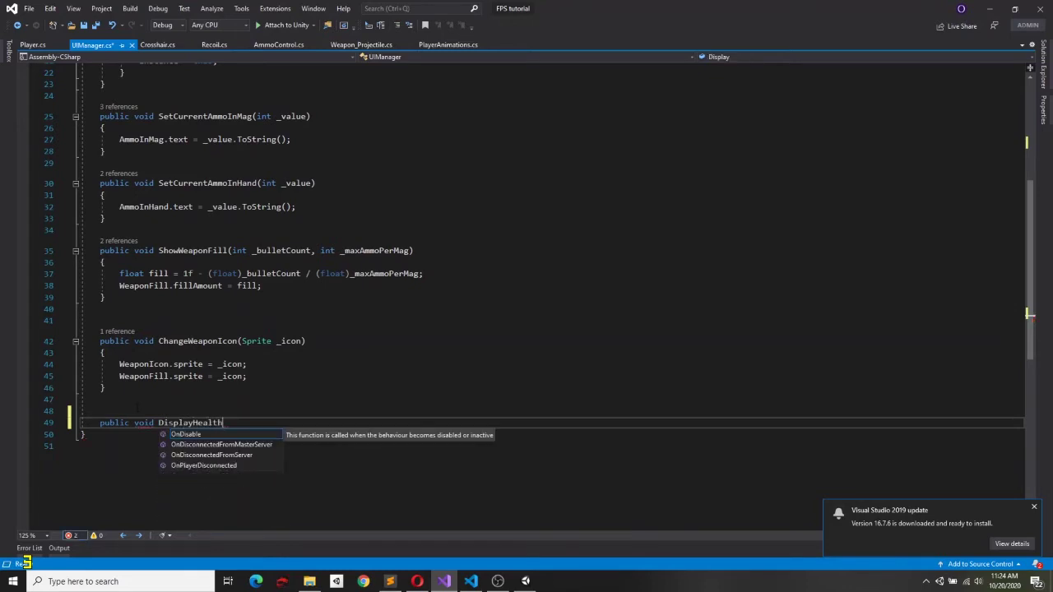
pyautogui.write('(')
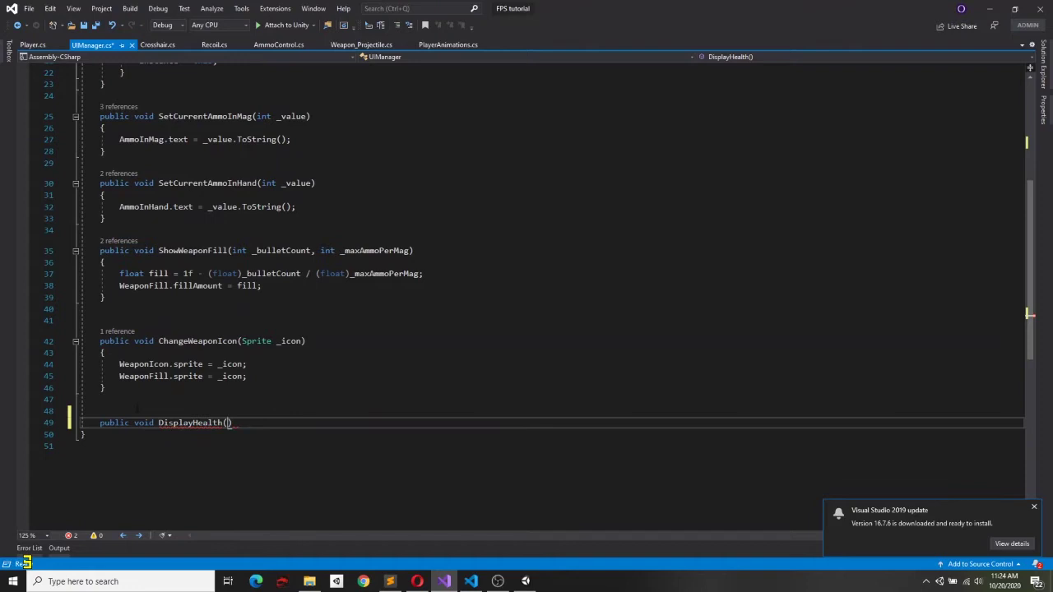
pyautogui.write('float _')
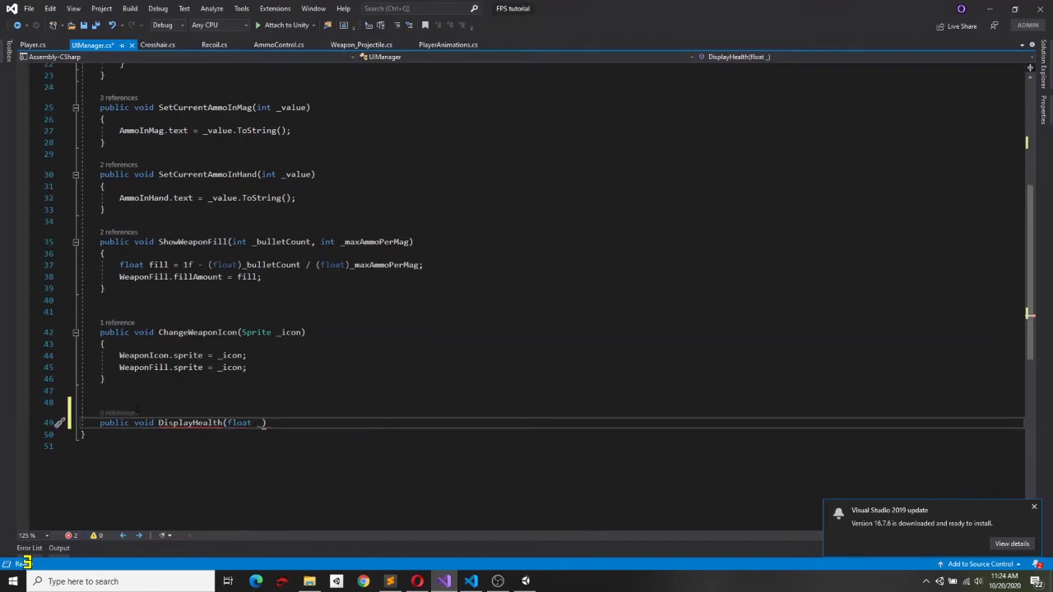
pyautogui.write('value')
pyautogui.press('Return')
pyautogui.write('{')
pyautogui.press('Return')
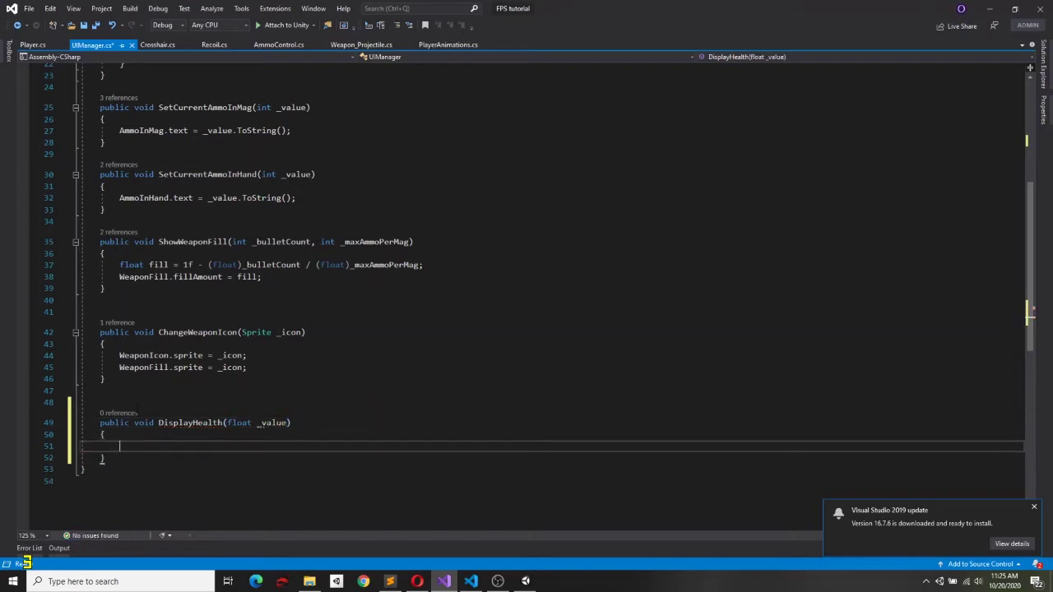
# Write HealthFill.fillAmount = _value; inside DisplayHealth.
pyautogui.scroll(7, 189, 247)
pyautogui.click(187, 194)
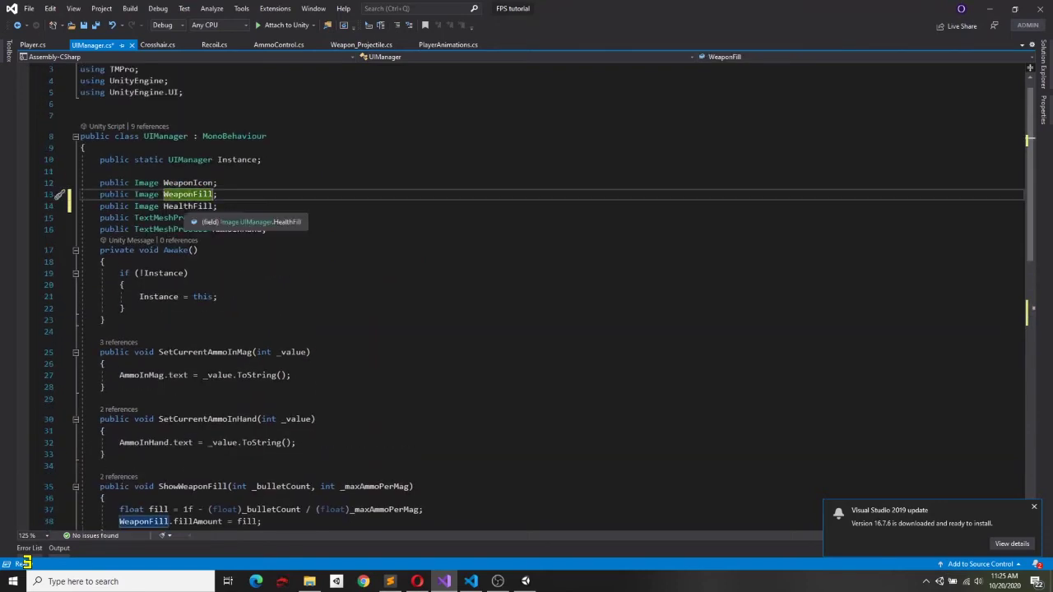
pyautogui.doubleClick(188, 206)
pyautogui.hotkey('ctrl', 'c')
pyautogui.scroll(-5, 185, 329)
pyautogui.scroll(-2, 181, 444)
pyautogui.click(181, 411)
pyautogui.hotkey('ctrl', 'v')
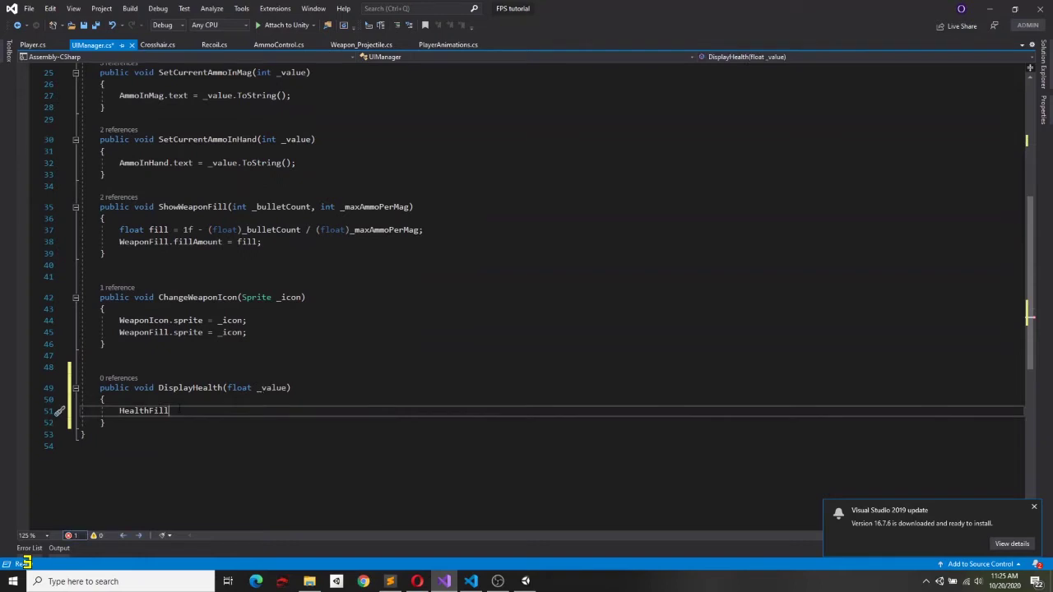
pyautogui.write('.fi')
pyautogui.press('Tab')
pyautogui.write('= _value;')
# Save UIManager.cs and return to the Unity editor.
pyautogui.hotkey('ctrl', 's')
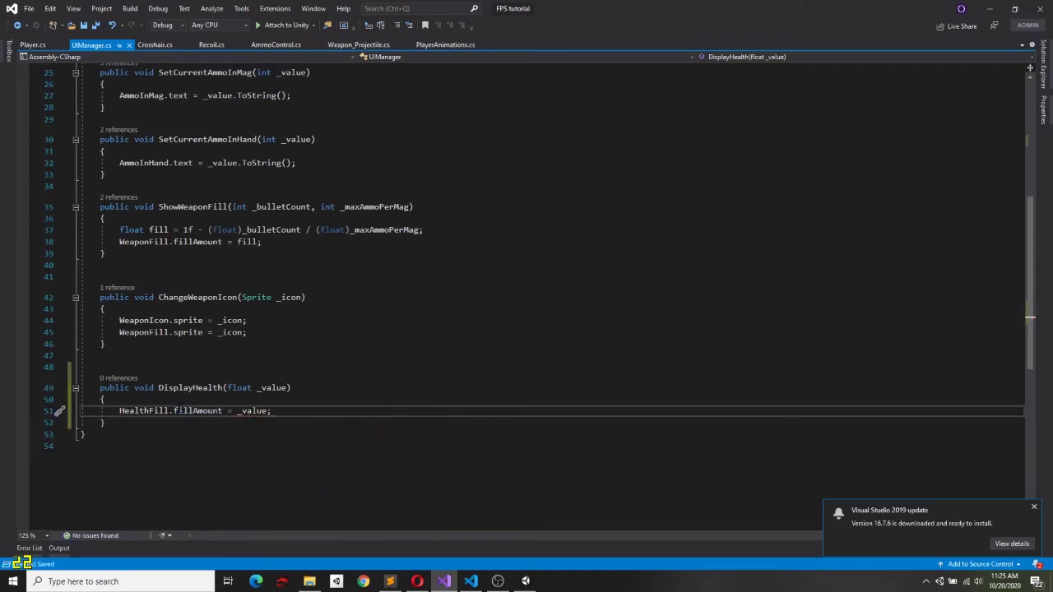
pyautogui.doubleClick(205, 390)
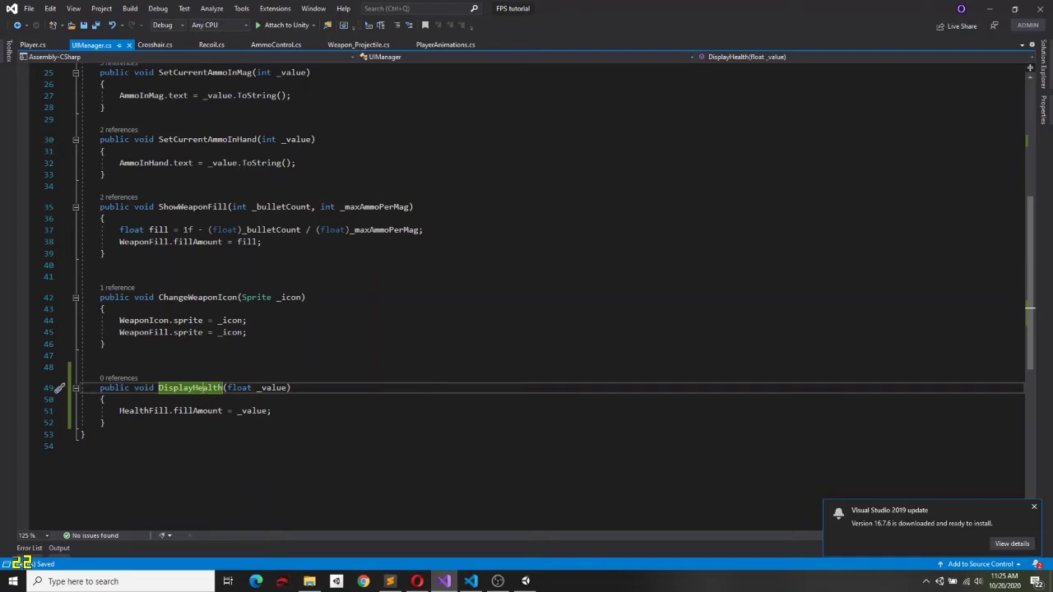
pyautogui.click(314, 390)
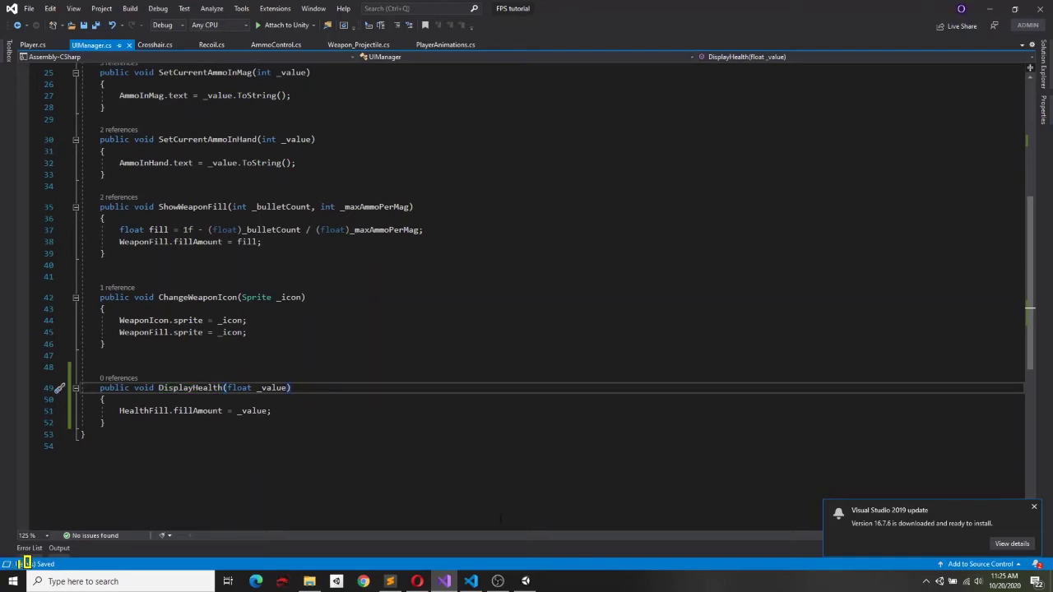
pyautogui.click(530, 580)
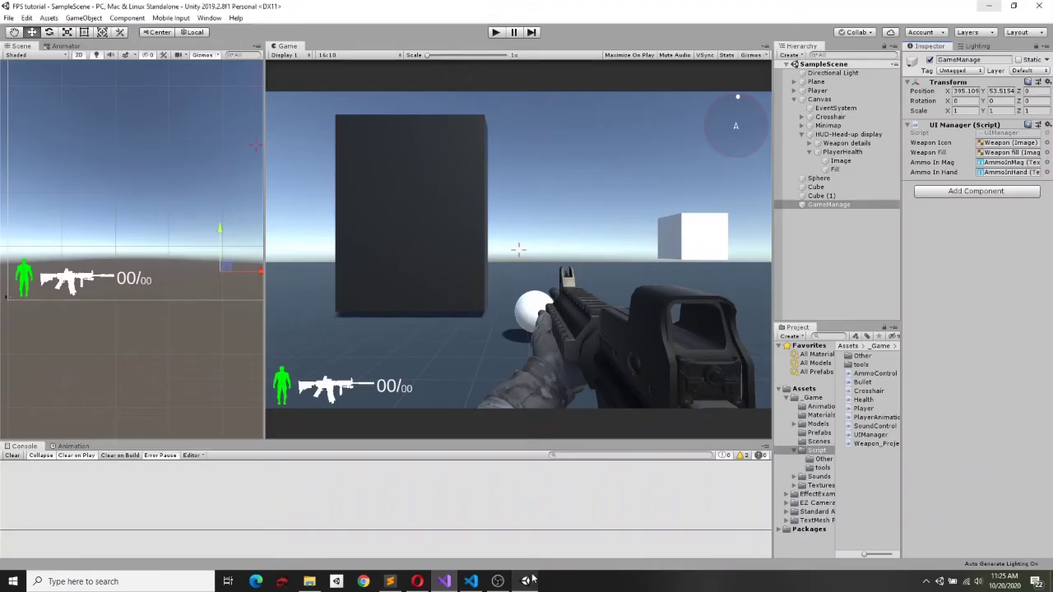
# Open Health.cs and delete the destroy-on-zero-health if block.
pyautogui.click(866, 400)
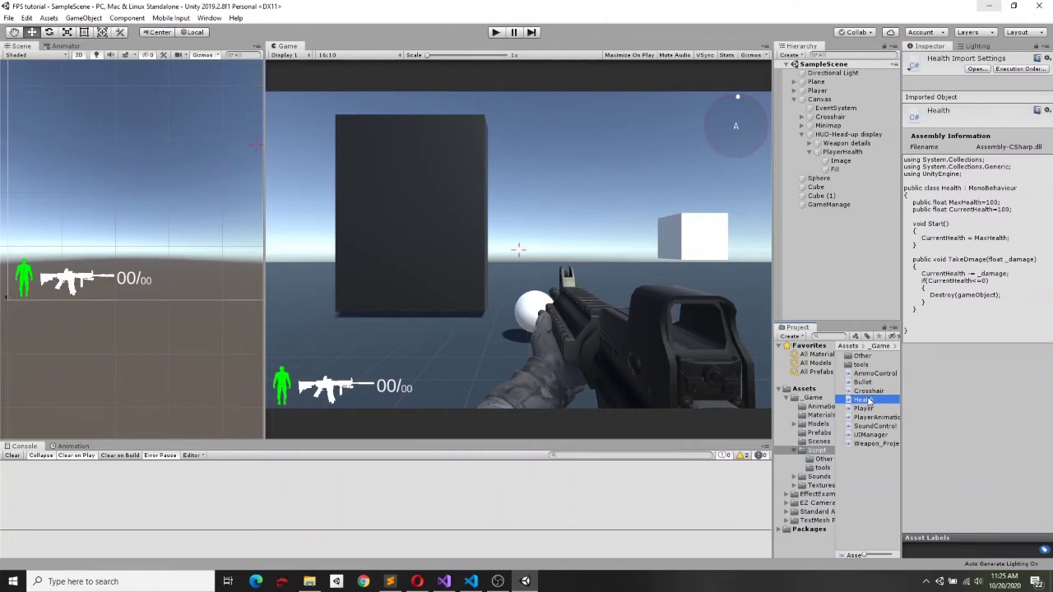
pyautogui.doubleClick(866, 399)
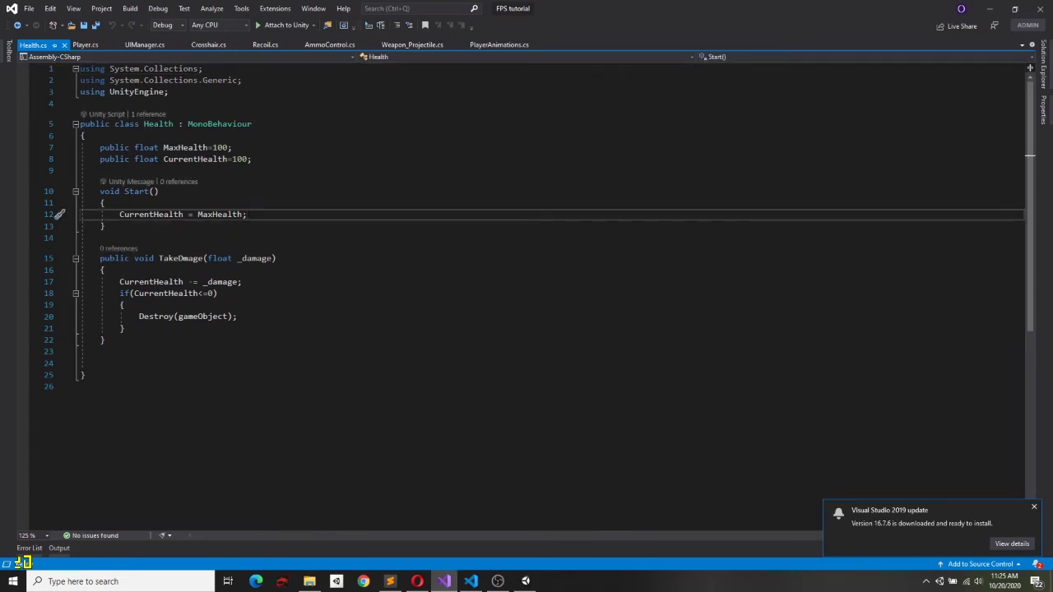
pyautogui.moveTo(119, 293); pyautogui.dragTo(125, 328)
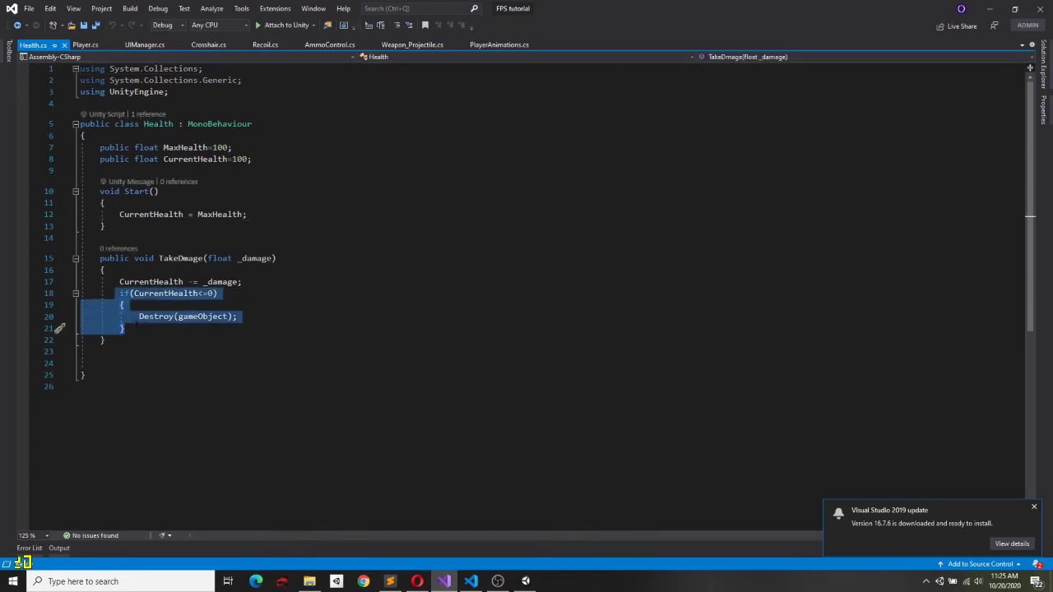
pyautogui.press('Delete')
# Wrap the damage subtraction in an if (CurrentHealth > 0) block.
pyautogui.click(150, 281)
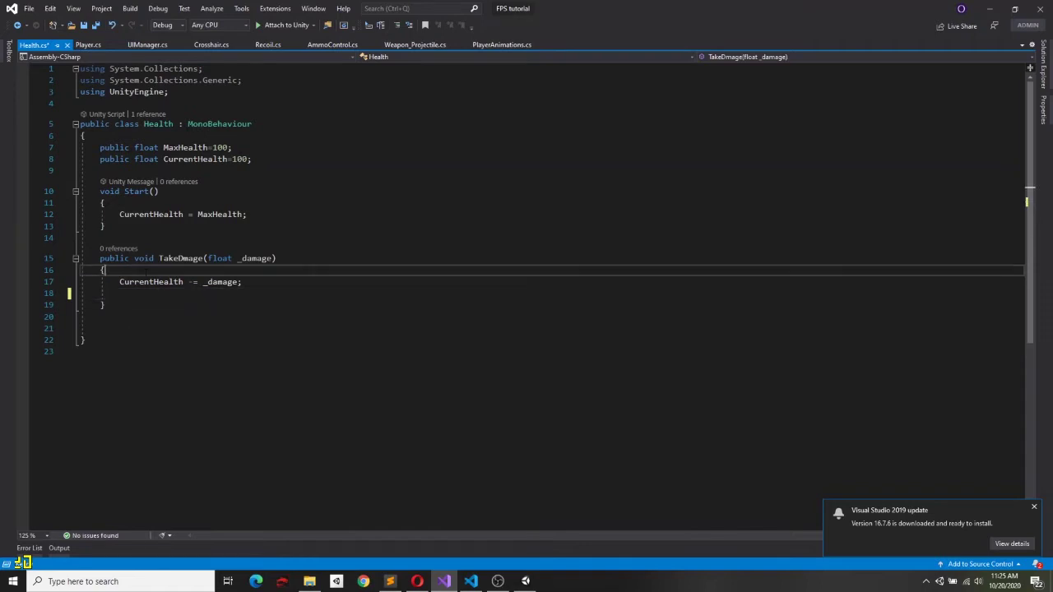
pyautogui.doubleClick(151, 281)
pyautogui.hotkey('ctrl', 'c')
pyautogui.click(163, 272)
pyautogui.press('Return')
pyautogui.write('if(')
pyautogui.hotkey('ctrl', 'v')
pyautogui.write('>0')
pyautogui.click(119, 293)
pyautogui.write('{')
pyautogui.press('Return')
pyautogui.press('Return')
pyautogui.write('}')
pyautogui.click(227, 281)
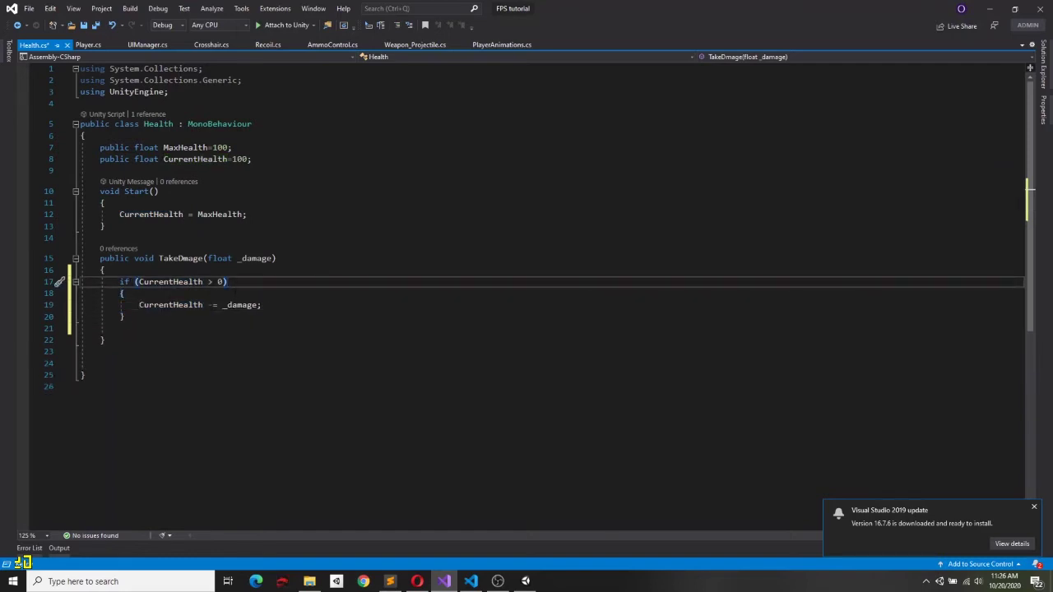
# Add a UIManager.Instance.DisplayHealth call after the damage subtraction.
pyautogui.click(261, 304)
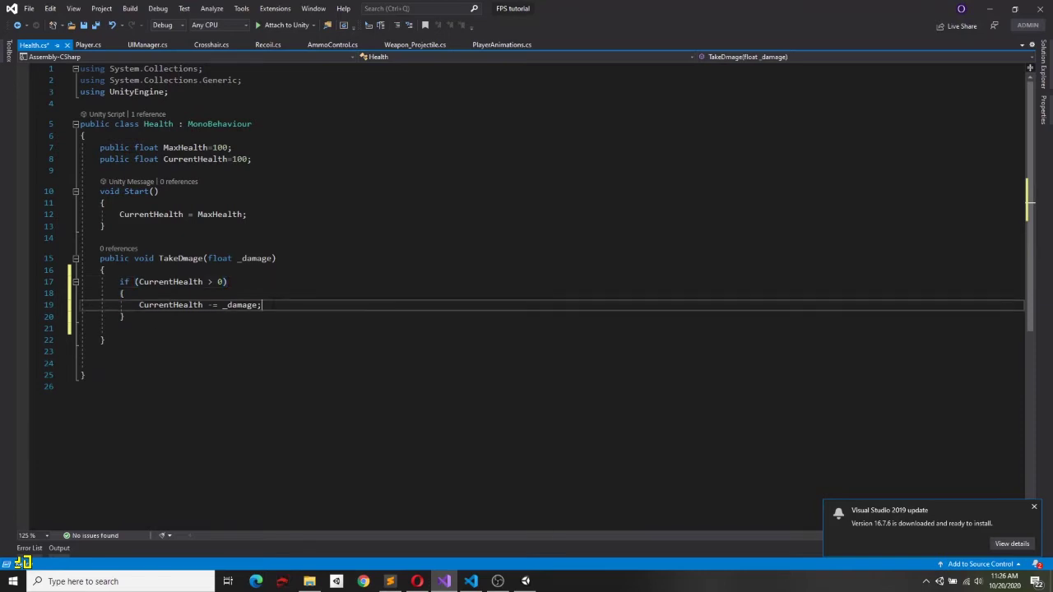
pyautogui.press('Return')
pyautogui.write('ui')
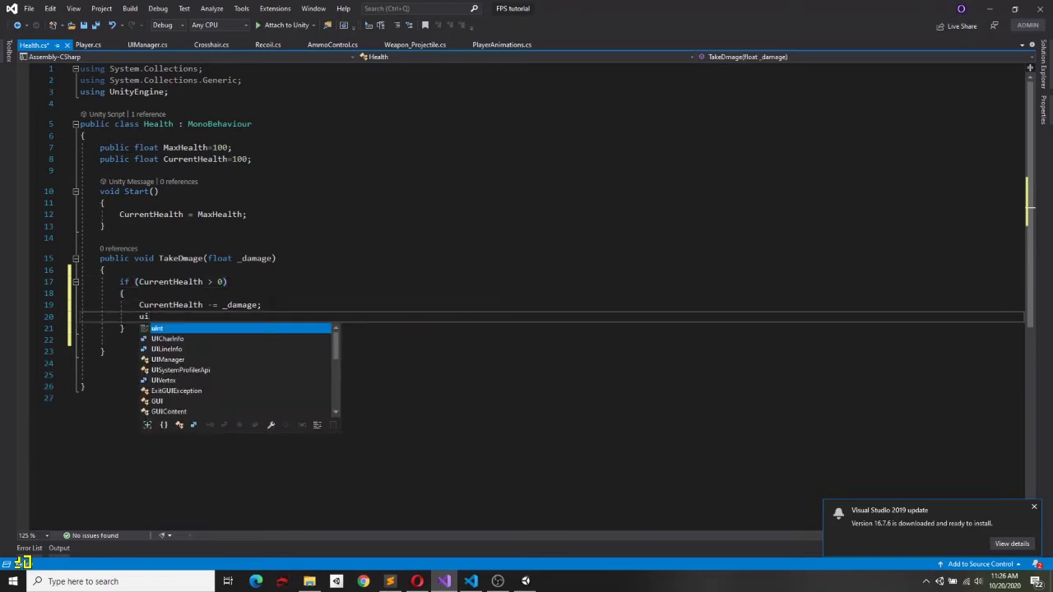
pyautogui.write('man.i')
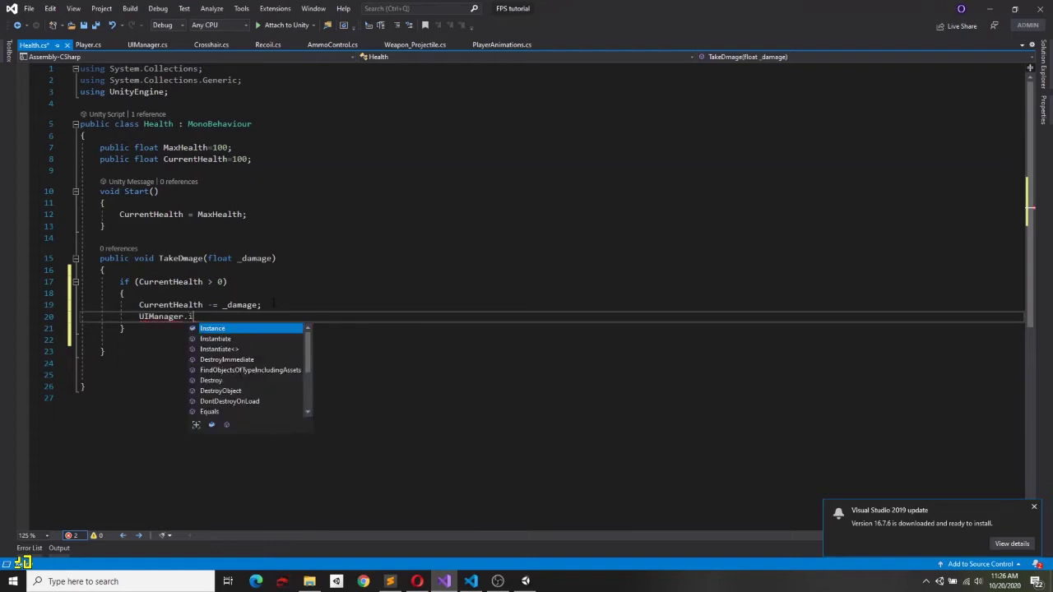
pyautogui.write('s')
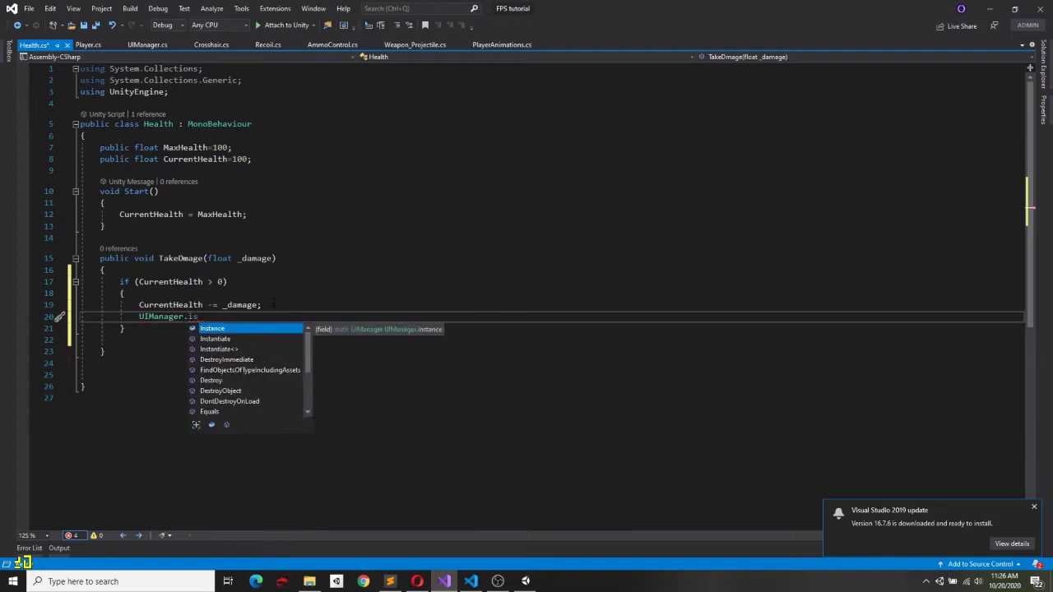
pyautogui.press('Tab')
pyautogui.write('.di')
pyautogui.press('Tab')
pyautogui.write('(')
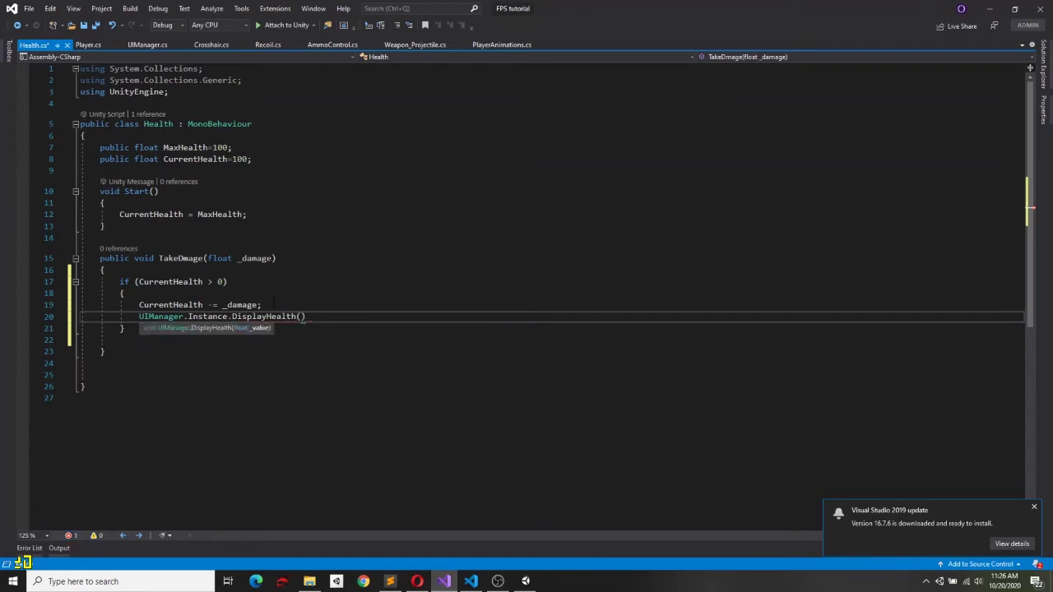
# Pass CurrentHealth / MaxHealth as the DisplayHealth argument.
pyautogui.doubleClick(171, 305)
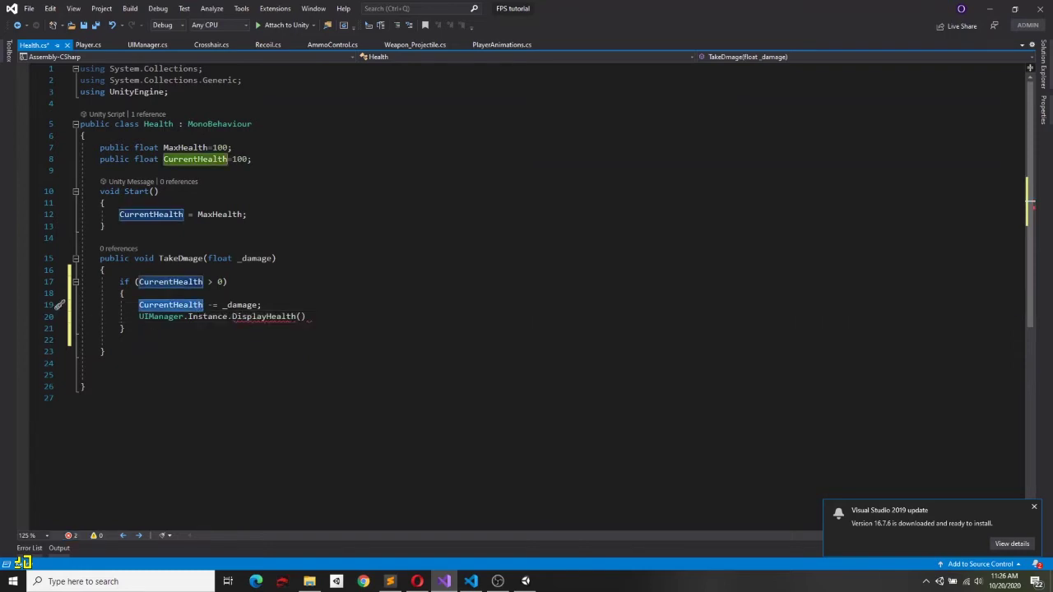
pyautogui.hotkey('ctrl', 'c')
pyautogui.click(299, 316)
pyautogui.hotkey('ctrl', 'v')
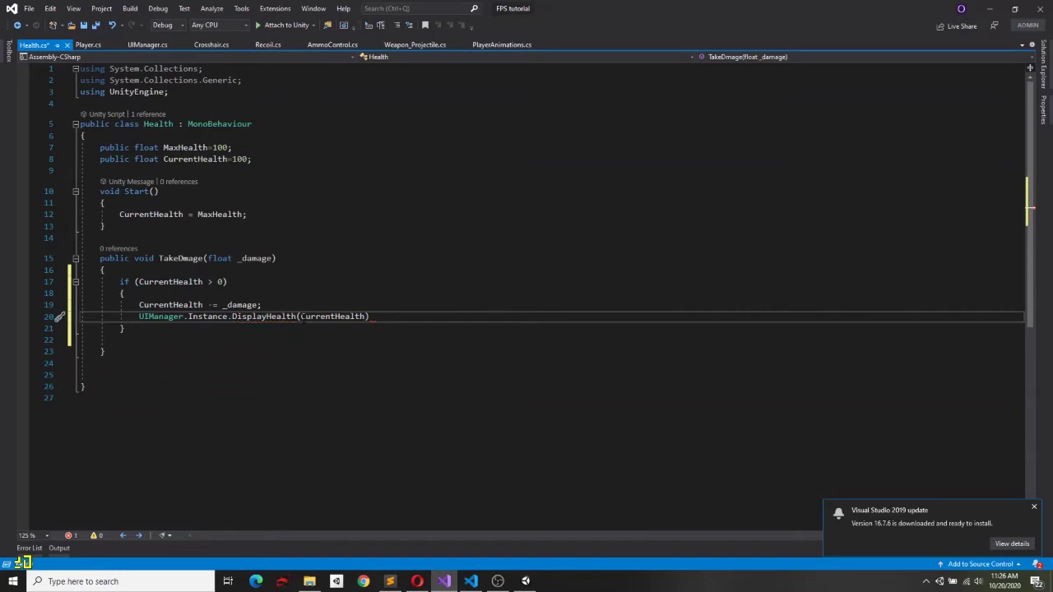
pyautogui.write('/')
pyautogui.click(186, 148)
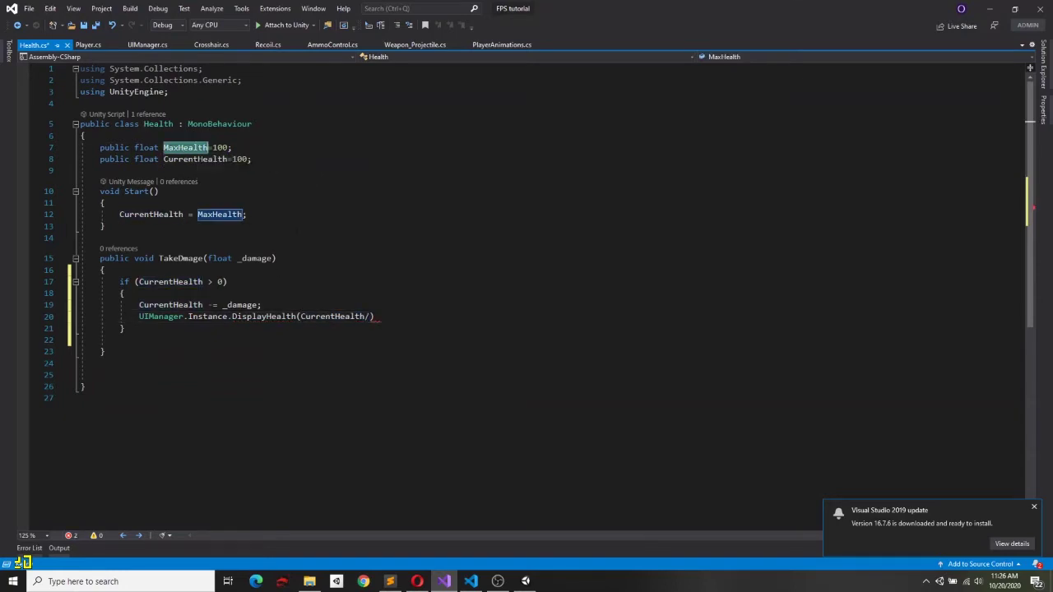
pyautogui.click(371, 316)
pyautogui.hotkey('ctrl', 'v')
pyautogui.write(';')
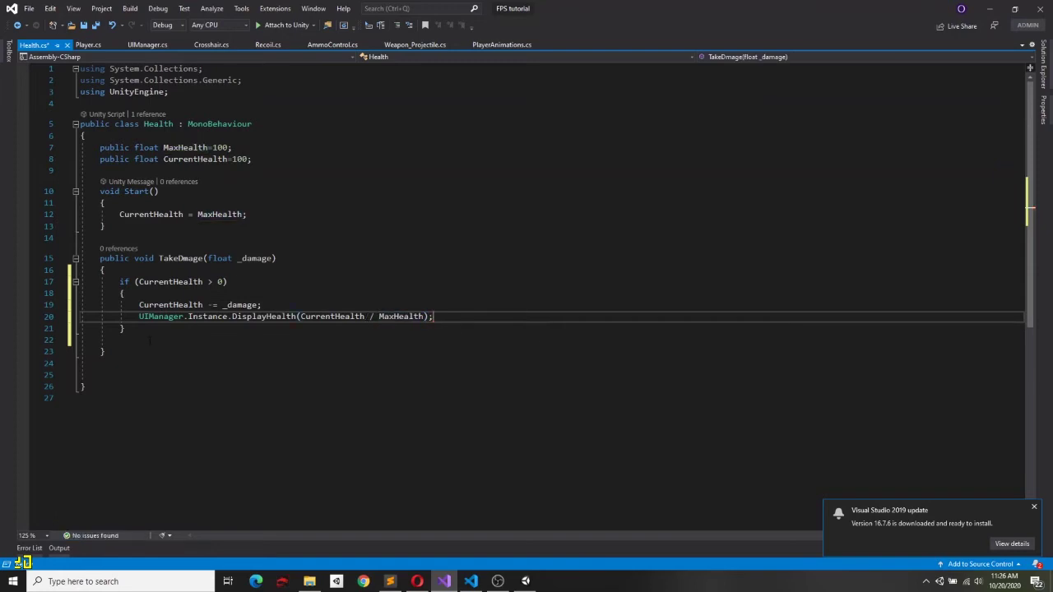
pyautogui.click(82, 362)
# Duplicate the TakeDmage method as TakeMedi with a float _value parameter.
pyautogui.moveTo(105, 351); pyautogui.dragTo(99, 258)
pyautogui.hotkey('ctrl', 'c')
pyautogui.click(121, 374)
pyautogui.hotkey('ctrl', 'v')
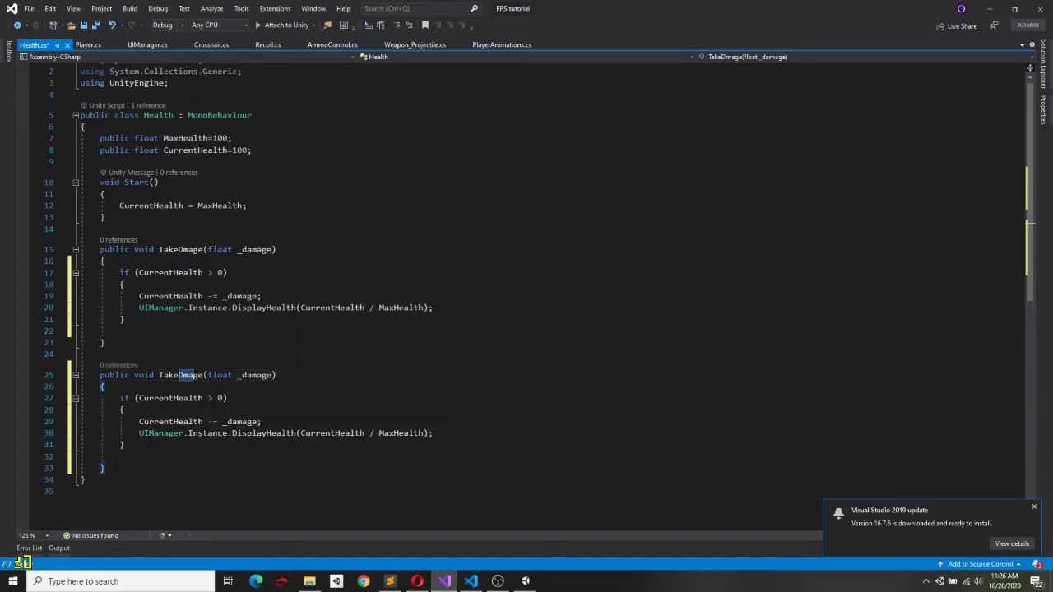
pyautogui.doubleClick(200, 376)
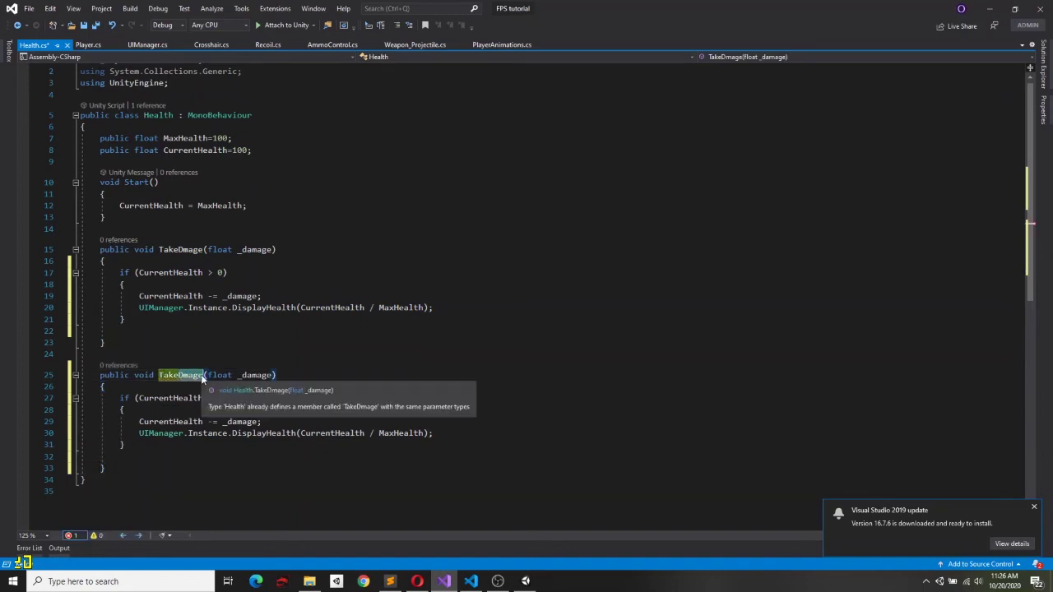
pyautogui.write('TakeMedi')
pyautogui.doubleClick(250, 375)
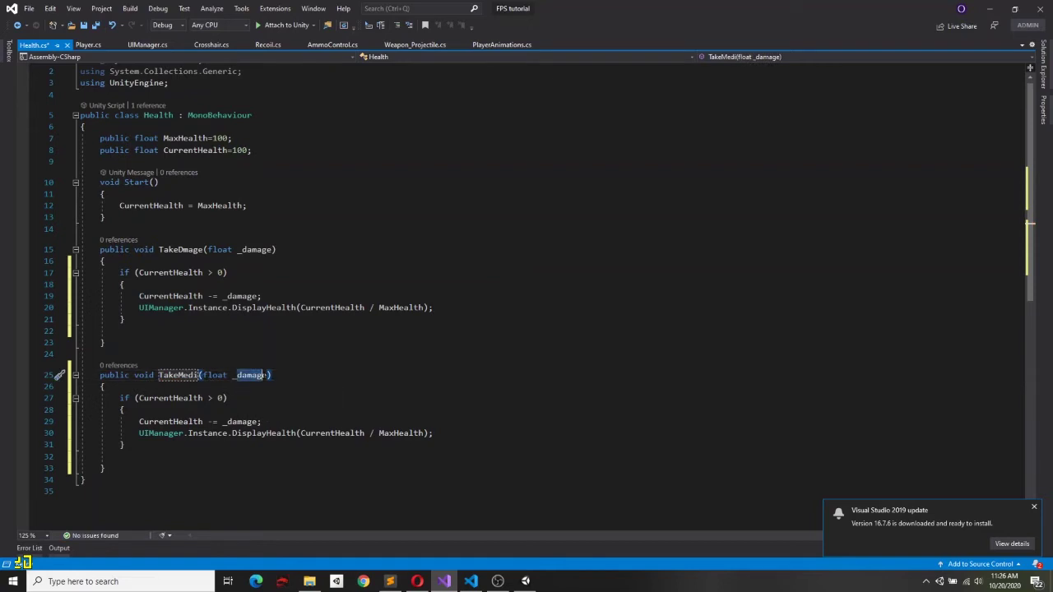
pyautogui.write('_value')
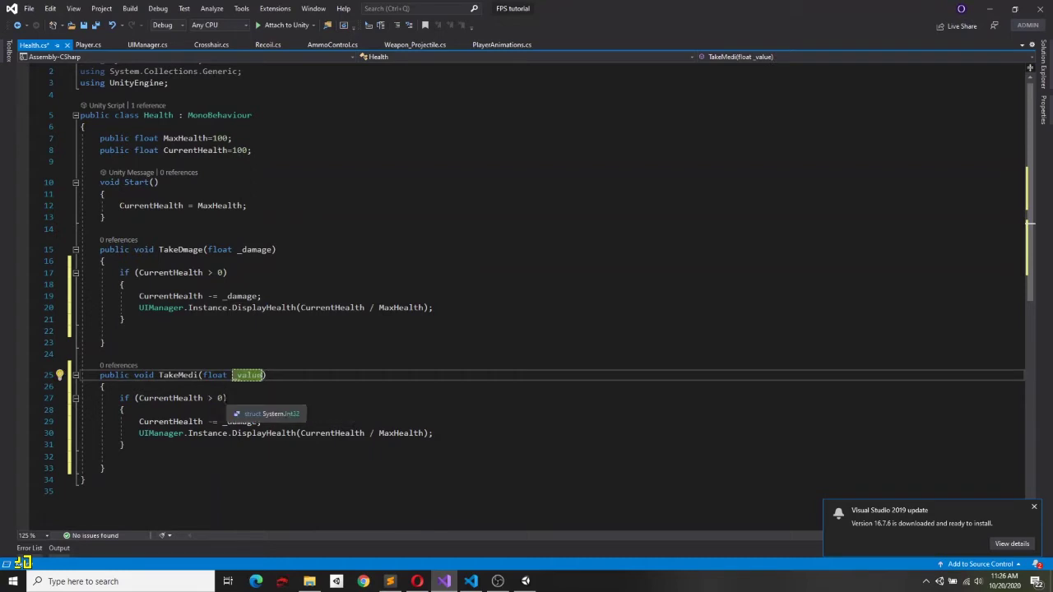
# Make TakeMedi check CurrentHealth < MaxHealth and add _value to CurrentHealth.
pyautogui.click(210, 398)
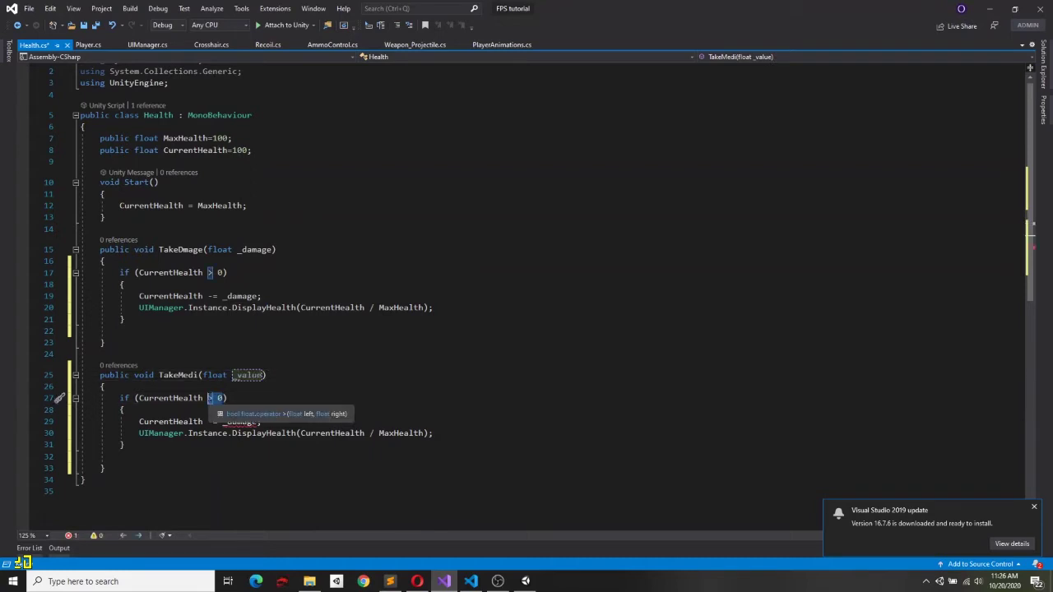
pyautogui.write('<')
pyautogui.press('Right')
pyautogui.press('Delete')
pyautogui.write('ma')
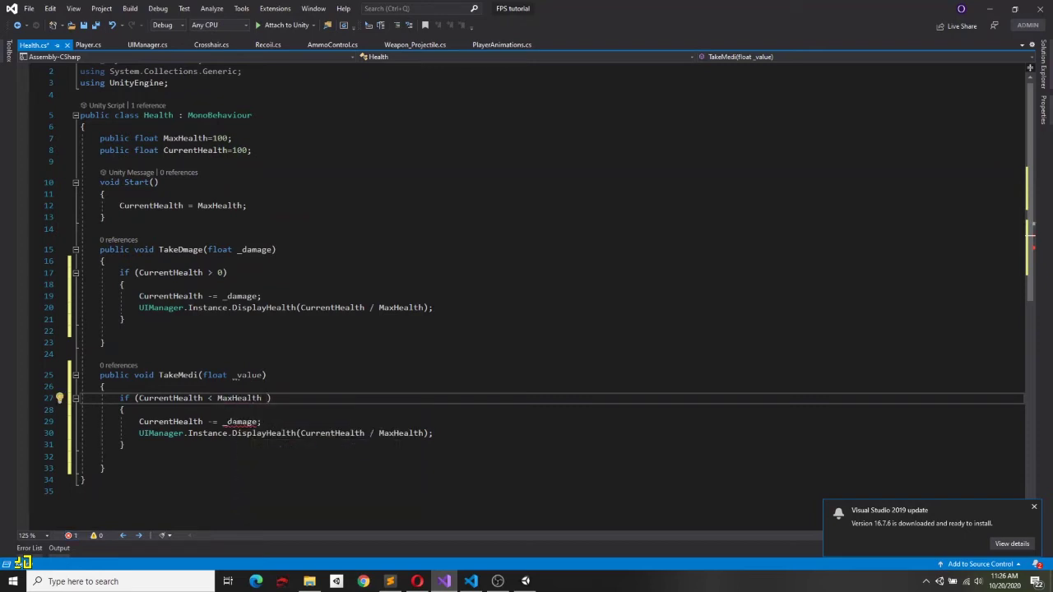
pyautogui.doubleClick(246, 375)
pyautogui.hotkey('ctrl', 'c')
pyautogui.doubleClick(241, 421)
pyautogui.hotkey('ctrl', 'v')
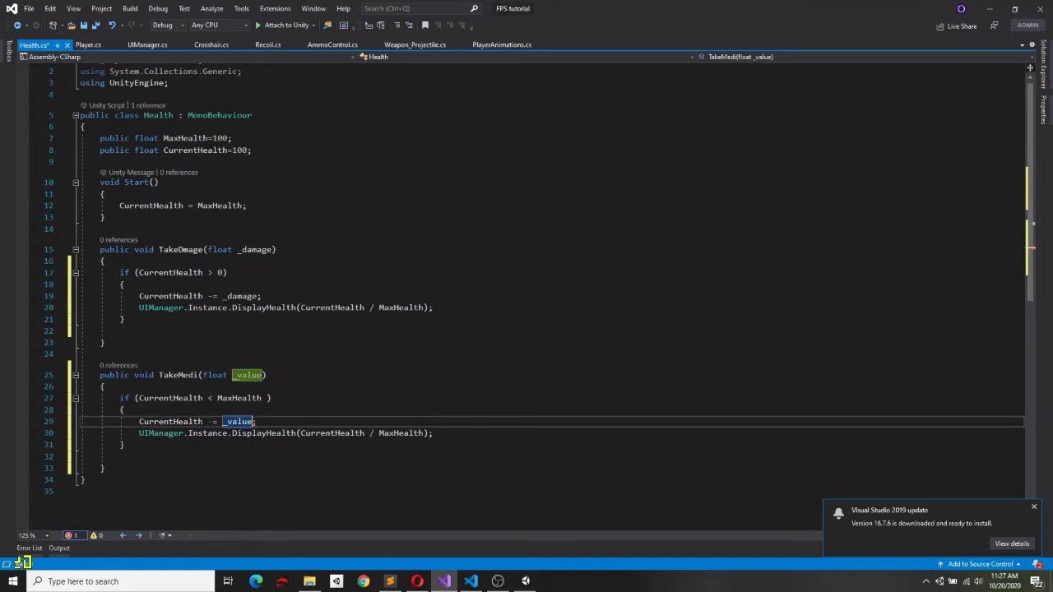
pyautogui.moveTo(208, 421); pyautogui.dragTo(212, 422)
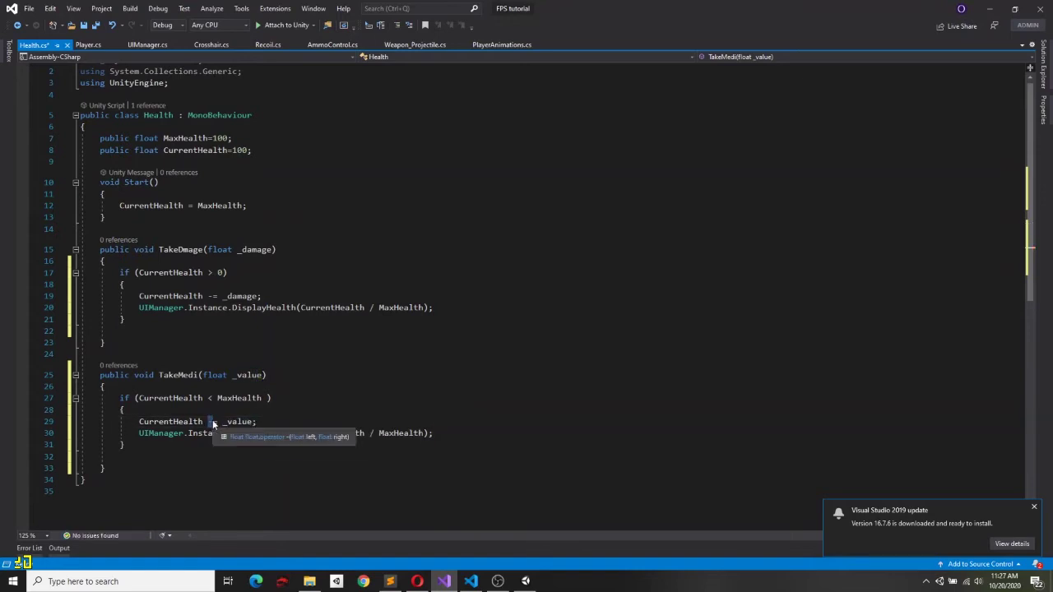
pyautogui.write('+')
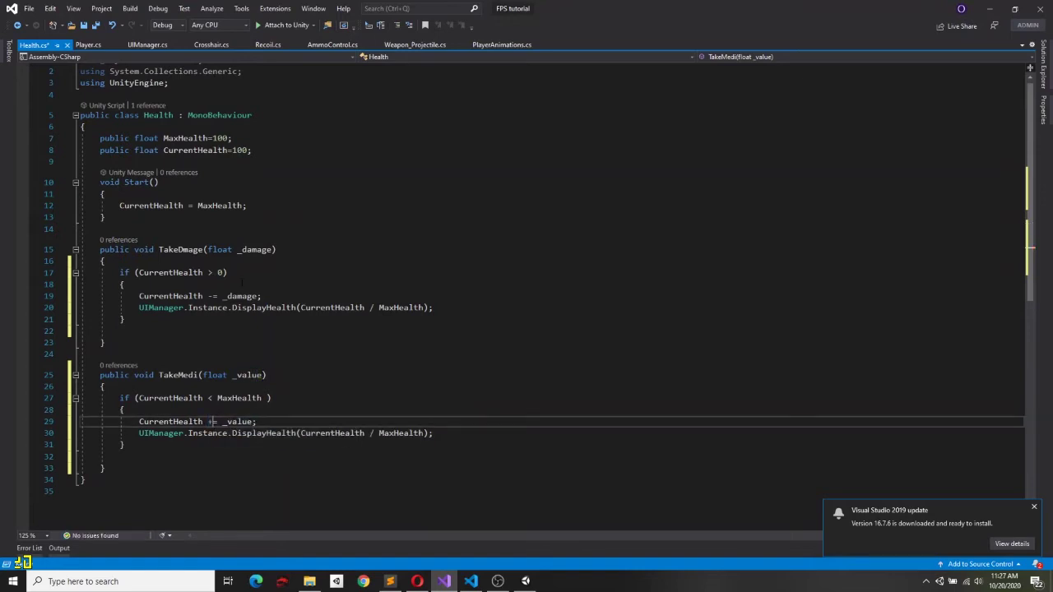
# Copy the DisplayHealth call into Start, save Health.cs, and return to Unity.
pyautogui.click(238, 296)
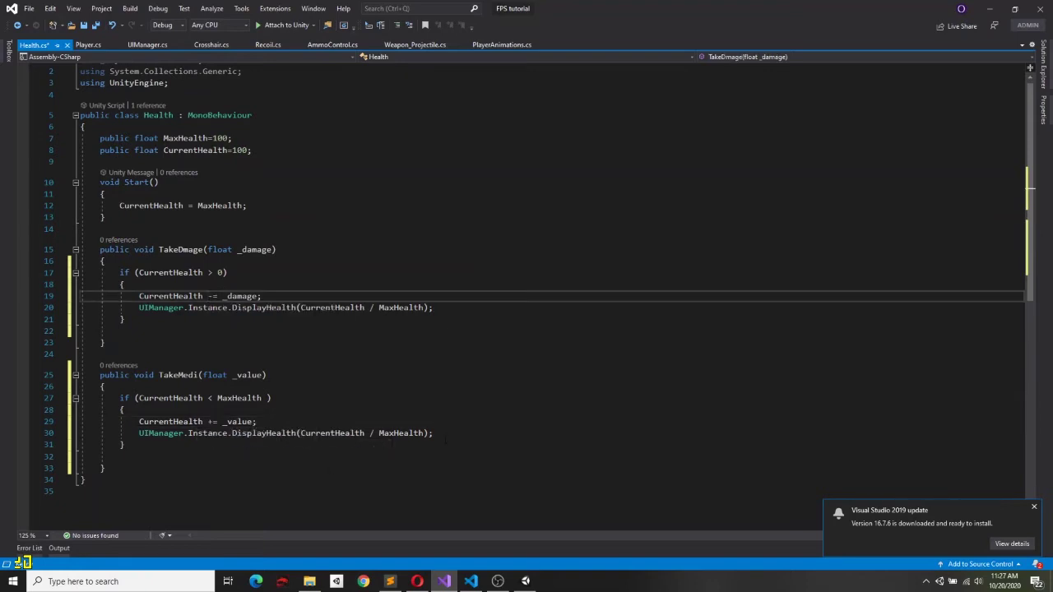
pyautogui.moveTo(434, 434); pyautogui.dragTo(140, 433)
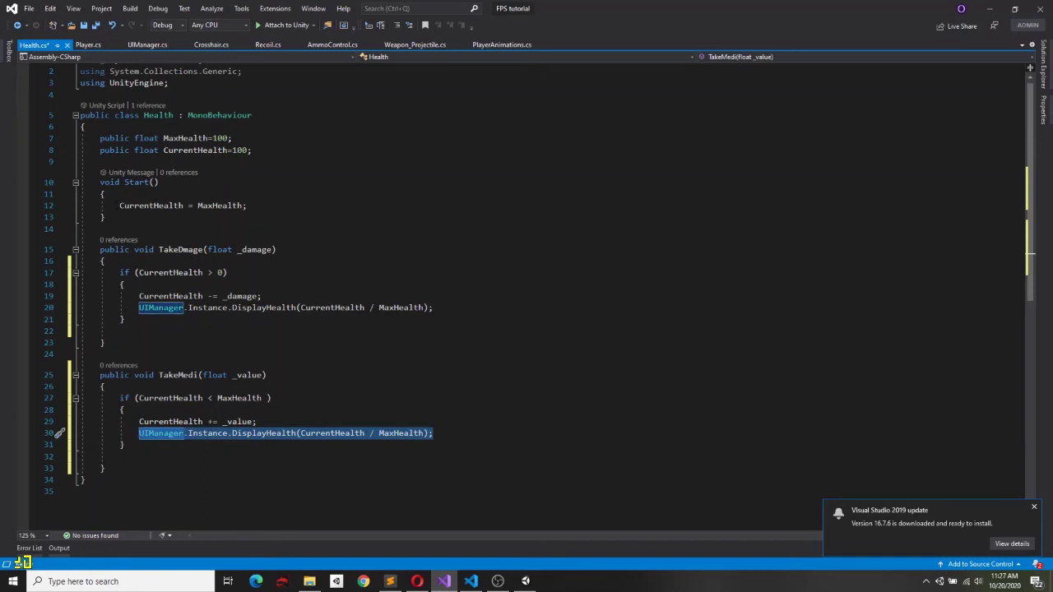
pyautogui.click(151, 205)
pyautogui.click(219, 206)
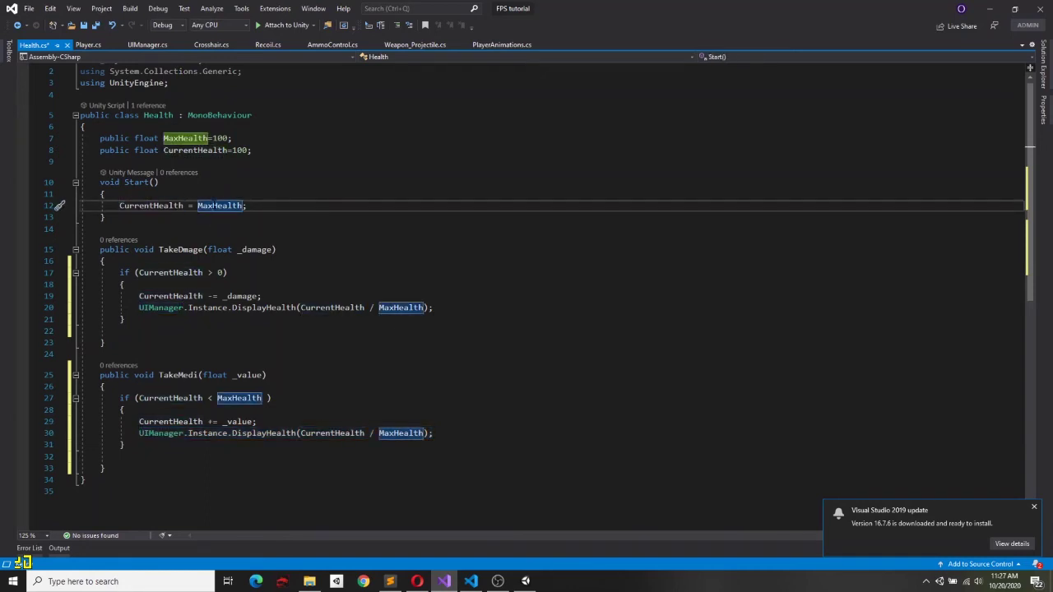
pyautogui.moveTo(138, 433); pyautogui.dragTo(433, 434)
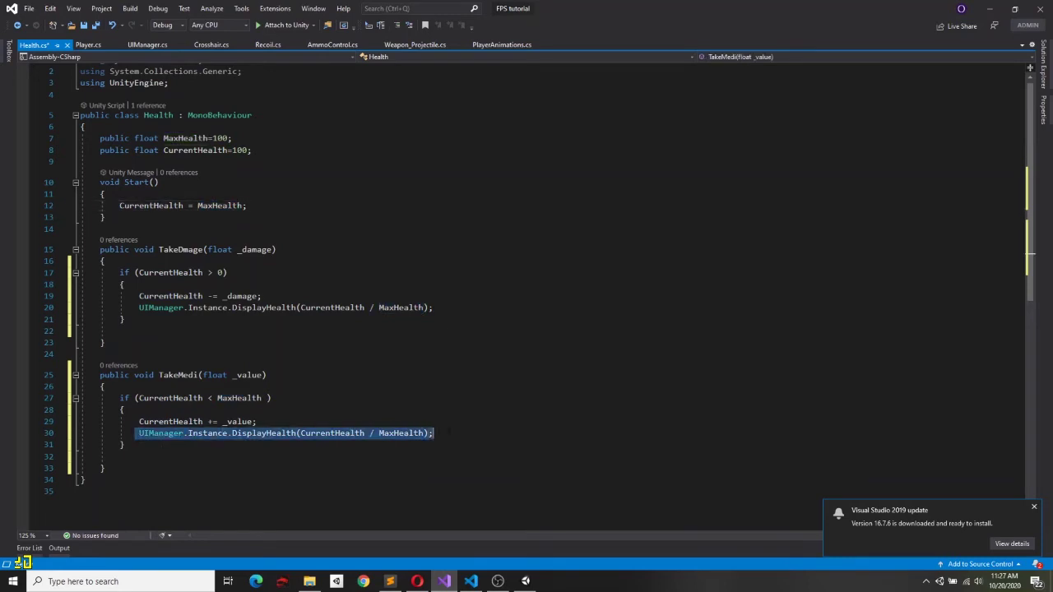
pyautogui.click(276, 205)
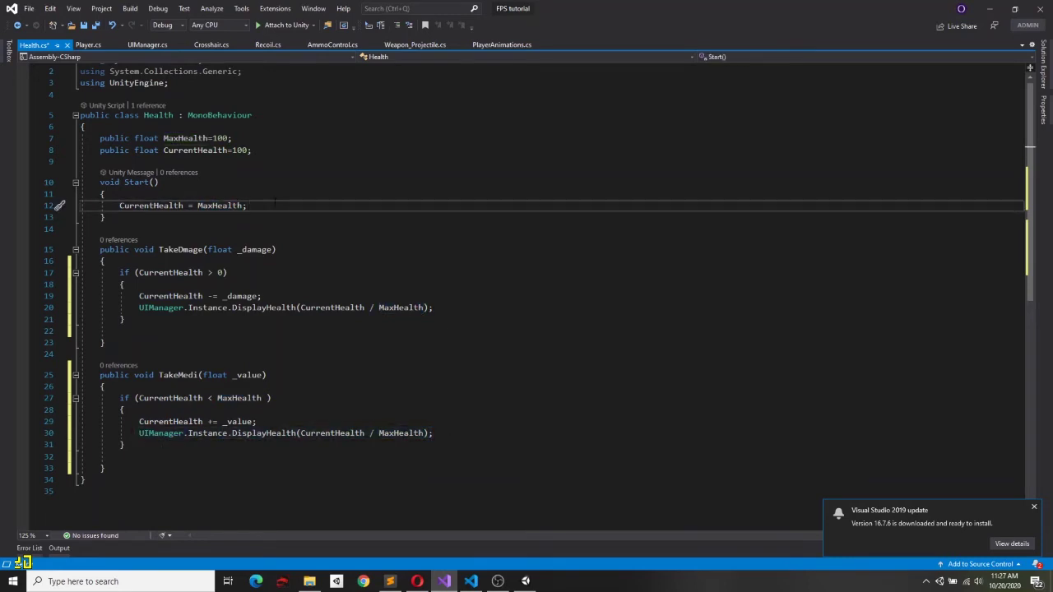
pyautogui.press('Return')
pyautogui.hotkey('ctrl', 'v')
pyautogui.click(150, 206)
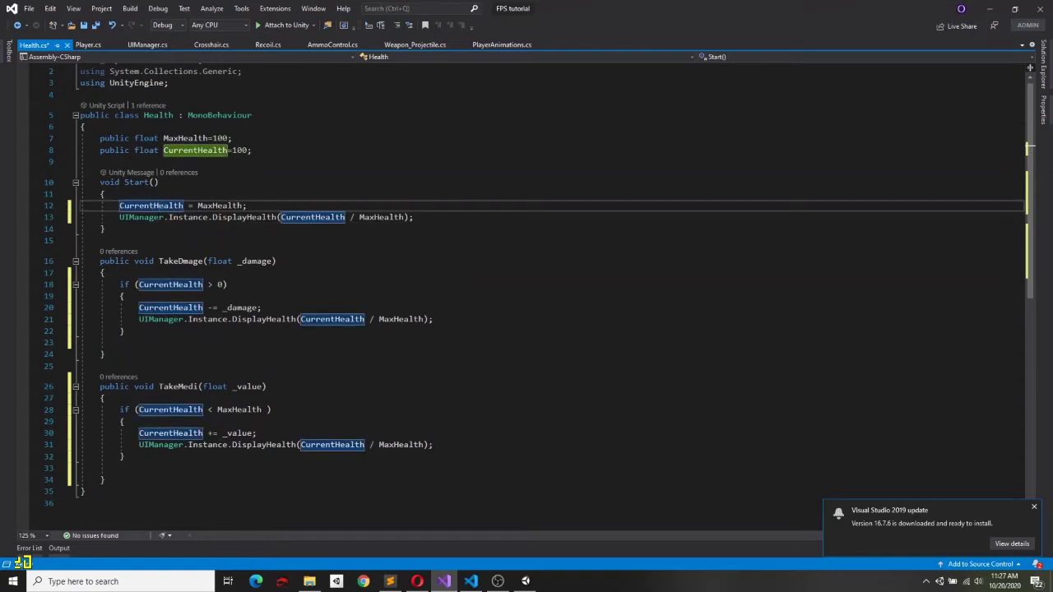
pyautogui.moveTo(414, 216); pyautogui.dragTo(119, 217)
pyautogui.hotkey('ctrl', 's')
pyautogui.click(306, 217)
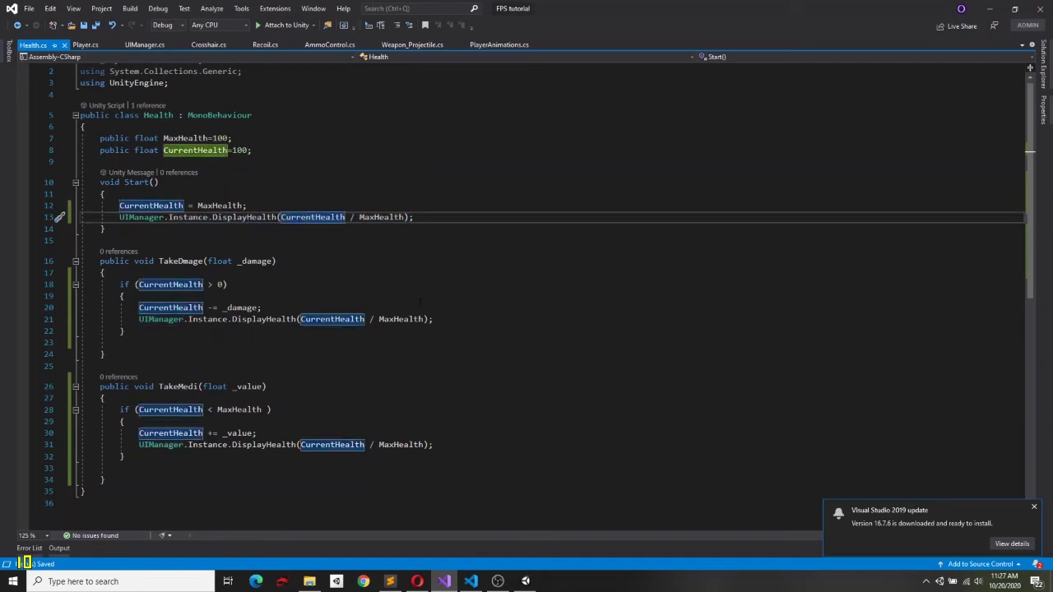
pyautogui.click(525, 582)
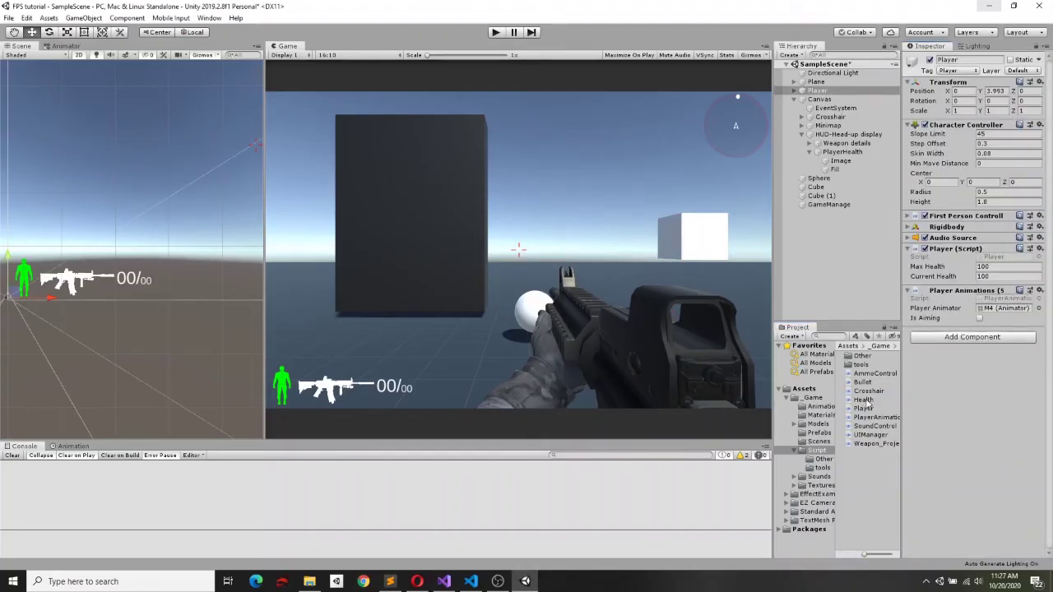
# Attach Health.cs to the Player, then frame the Player in a 3D scene view.
pyautogui.moveTo(864, 400); pyautogui.dragTo(980, 393)
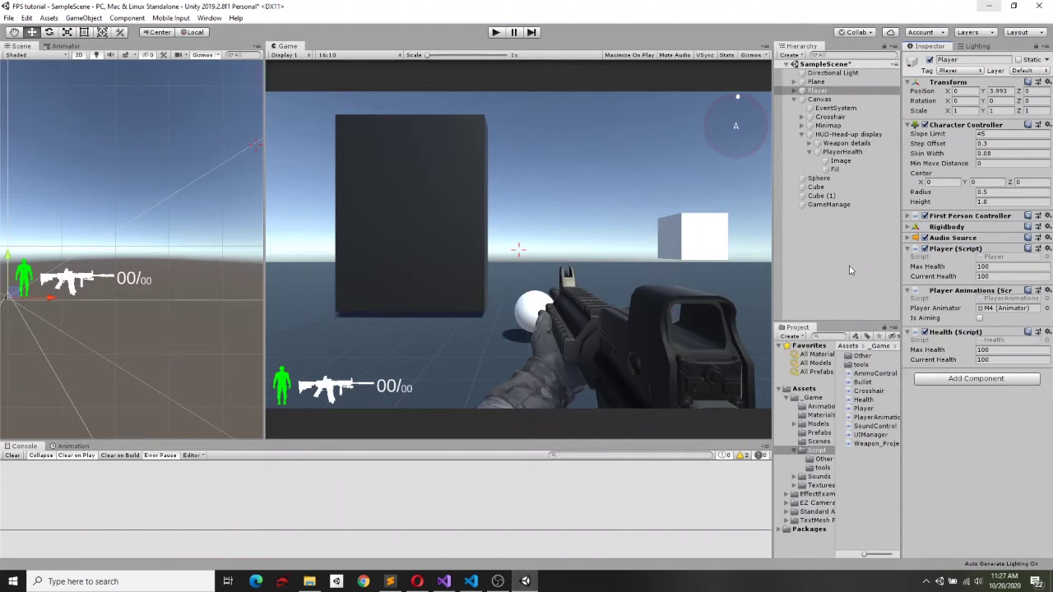
pyautogui.click(79, 55)
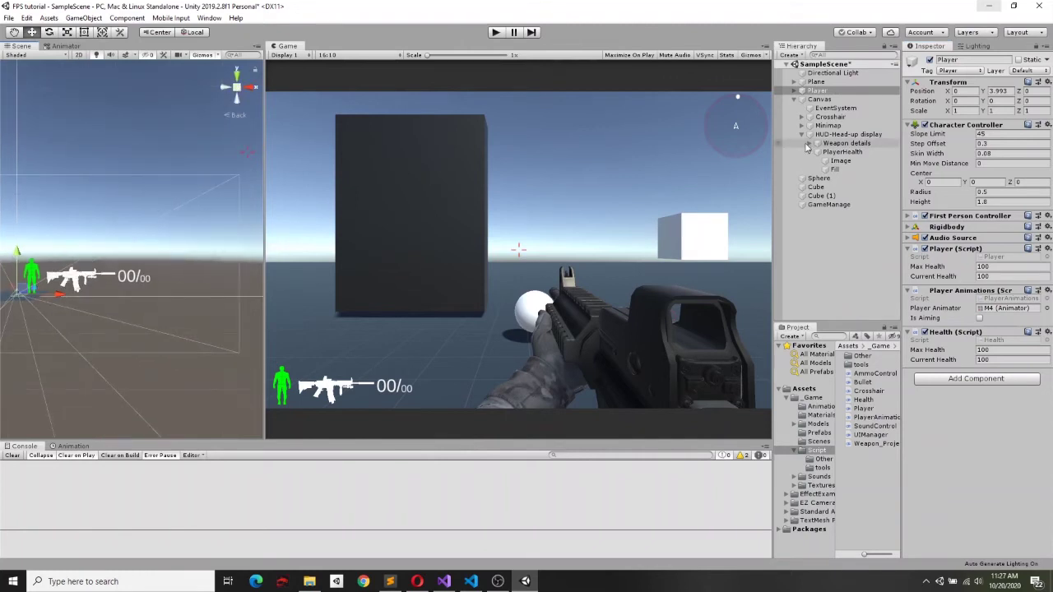
pyautogui.doubleClick(816, 91)
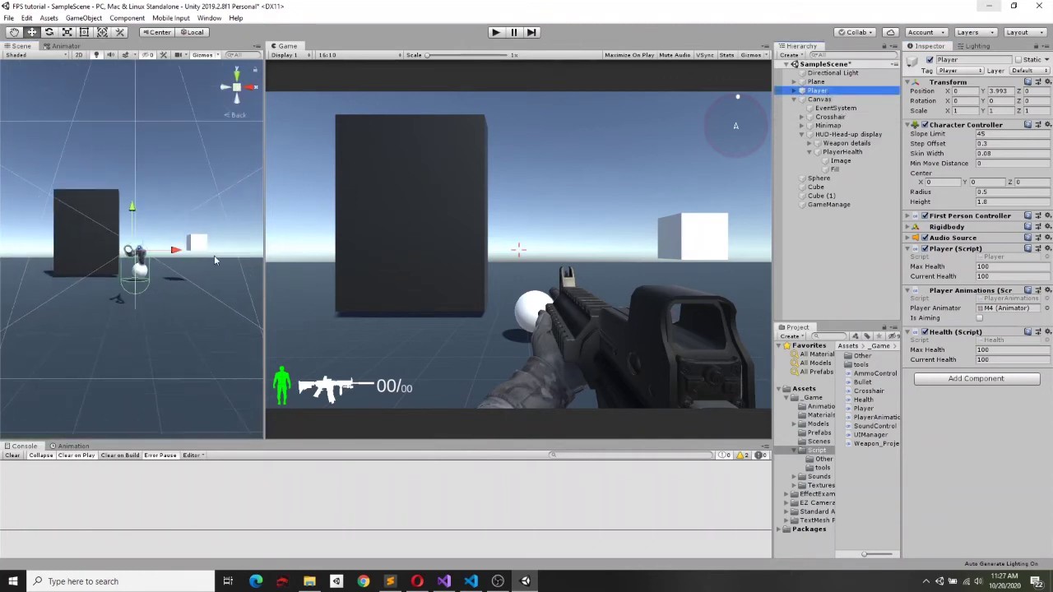
pyautogui.moveTo(214, 260)
pyautogui.mouseDown(button='right')
pyautogui.moveTo(154, 324)
pyautogui.moveTo(158, 343)
pyautogui.mouseUp(button='right')
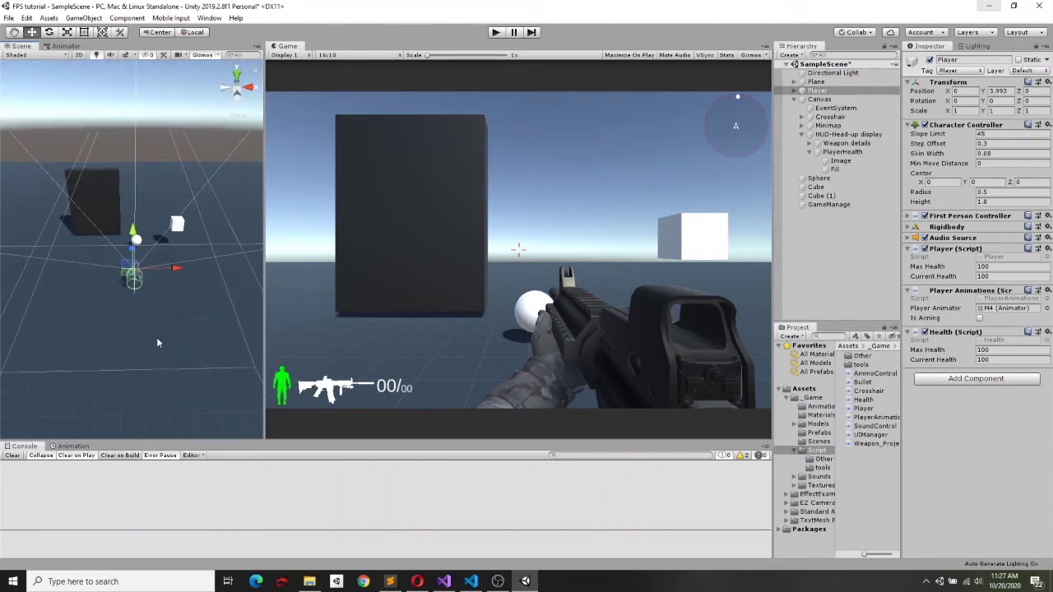
# Create a cube, move it left to -5.38, 3.36, and flatten its Y scale to 0.33.
pyautogui.rightClick(826, 237)
pyautogui.moveTo(865, 354)
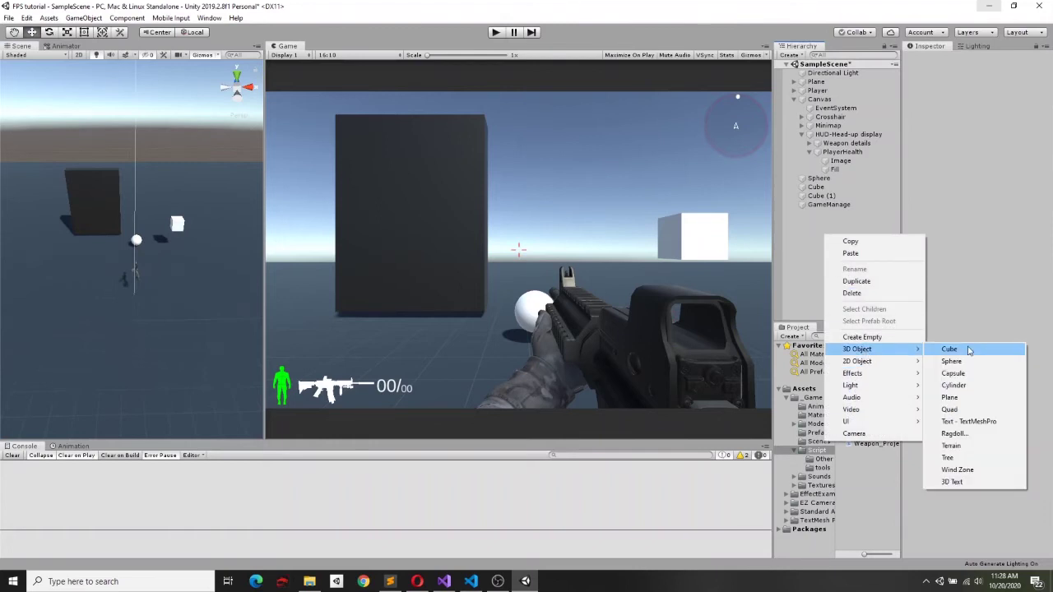
pyautogui.click(952, 348)
pyautogui.moveTo(134, 223); pyautogui.dragTo(135, 242)
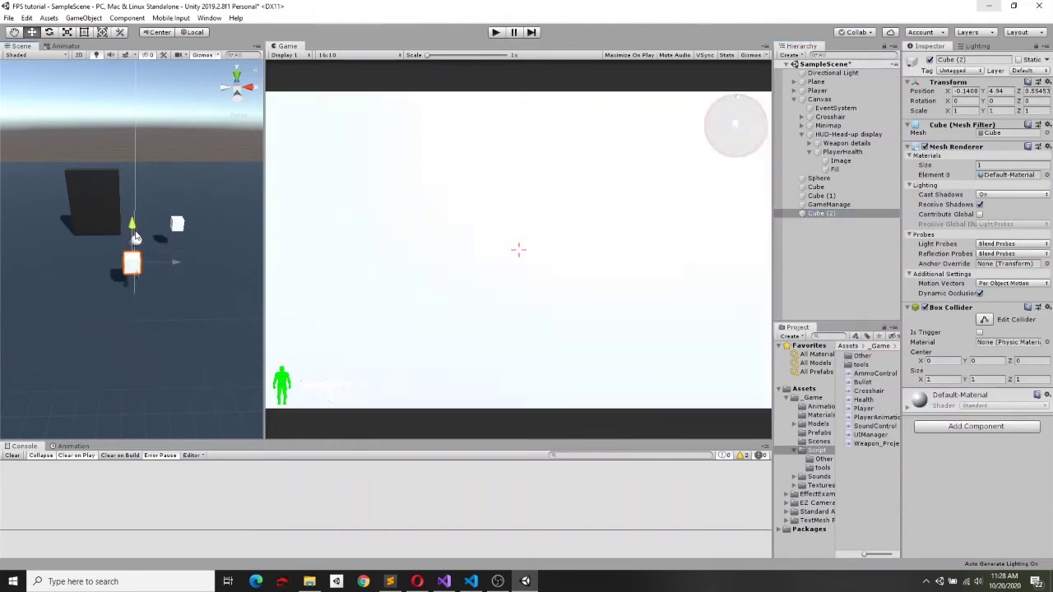
pyautogui.moveTo(170, 281)
pyautogui.mouseDown()
pyautogui.moveTo(103, 285)
pyautogui.moveTo(201, 301)
pyautogui.mouseUp()
pyautogui.press('r')
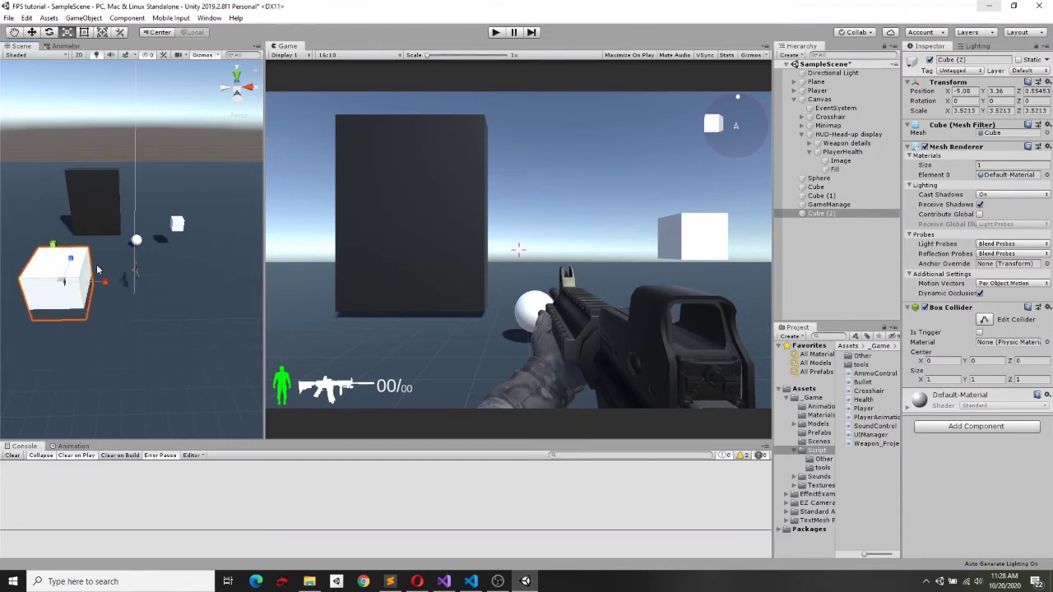
pyautogui.moveTo(72, 240); pyautogui.dragTo(63, 280)
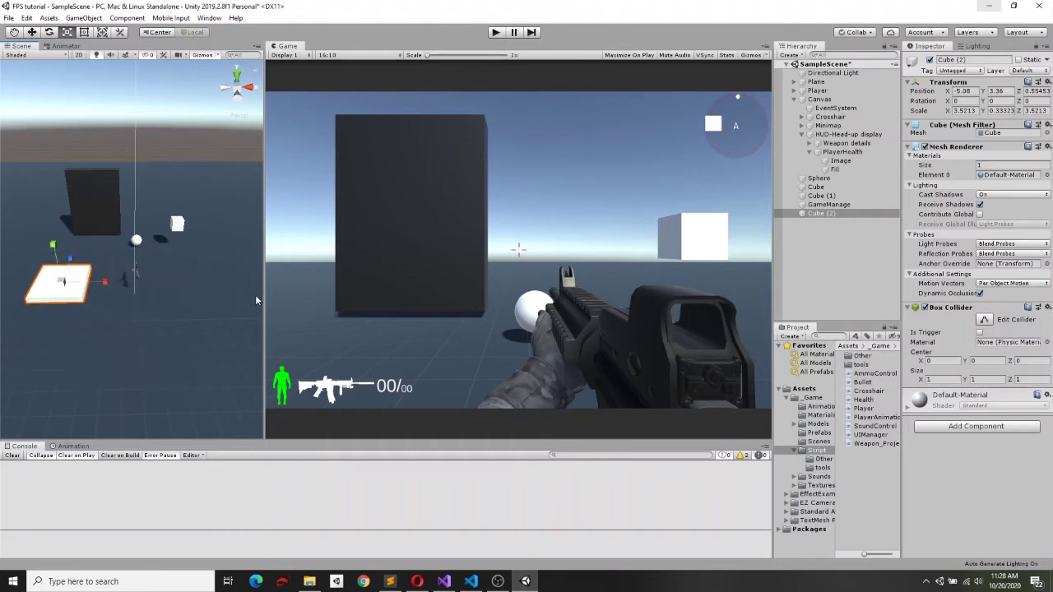
# Rename the new cube to Damage area.
pyautogui.click(837, 214)
pyautogui.write('Da')
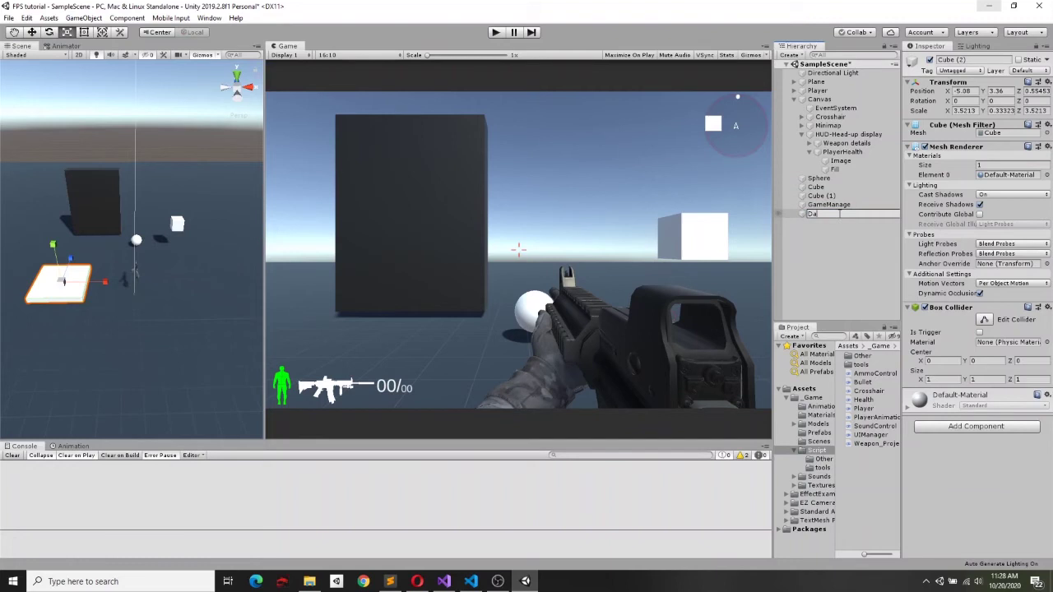
pyautogui.write('mage')
pyautogui.press('Return')
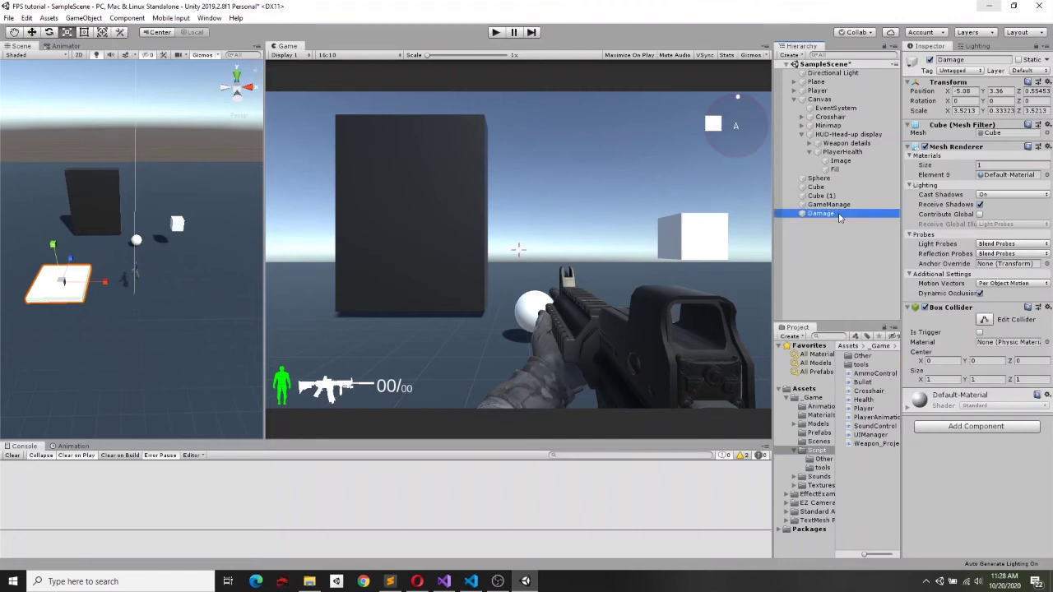
pyautogui.click(842, 216)
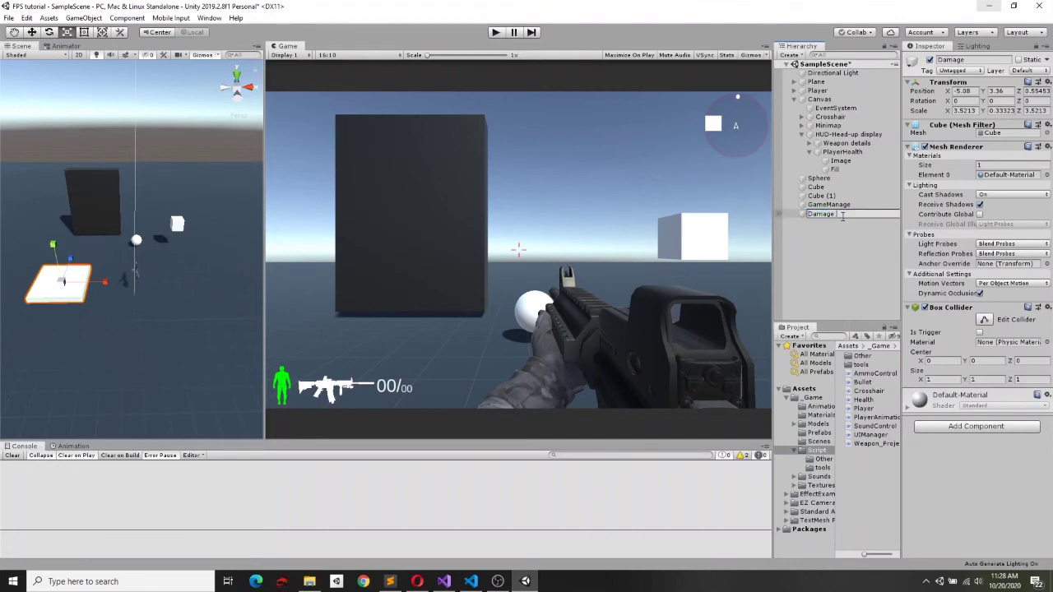
pyautogui.write('area')
pyautogui.press('Return')
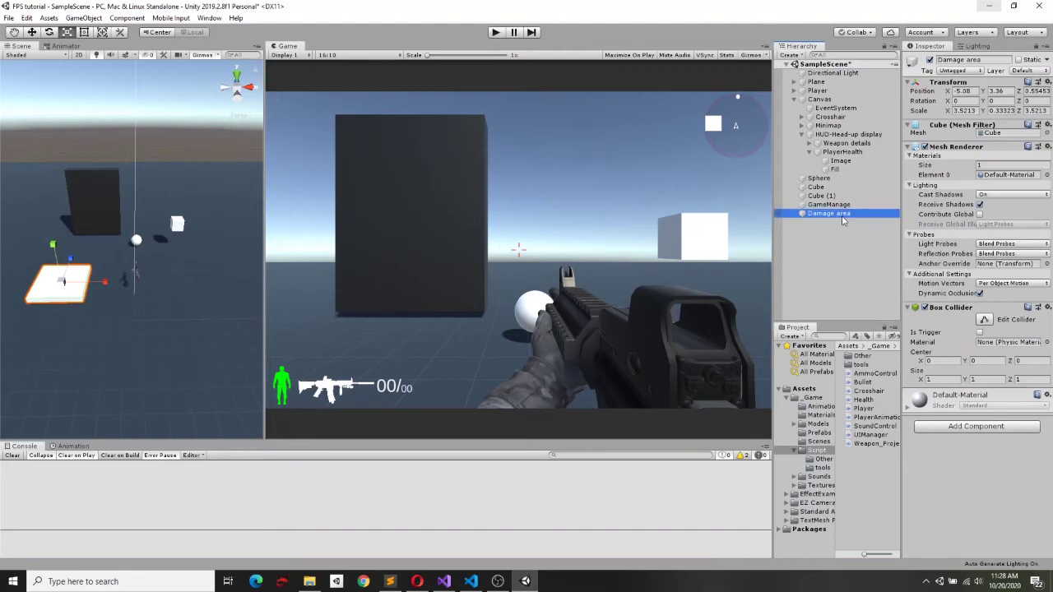
# Duplicate it as Heal area and move the copy right to X 5.41.
pyautogui.hotkey('ctrl', 'd')
pyautogui.click(836, 224)
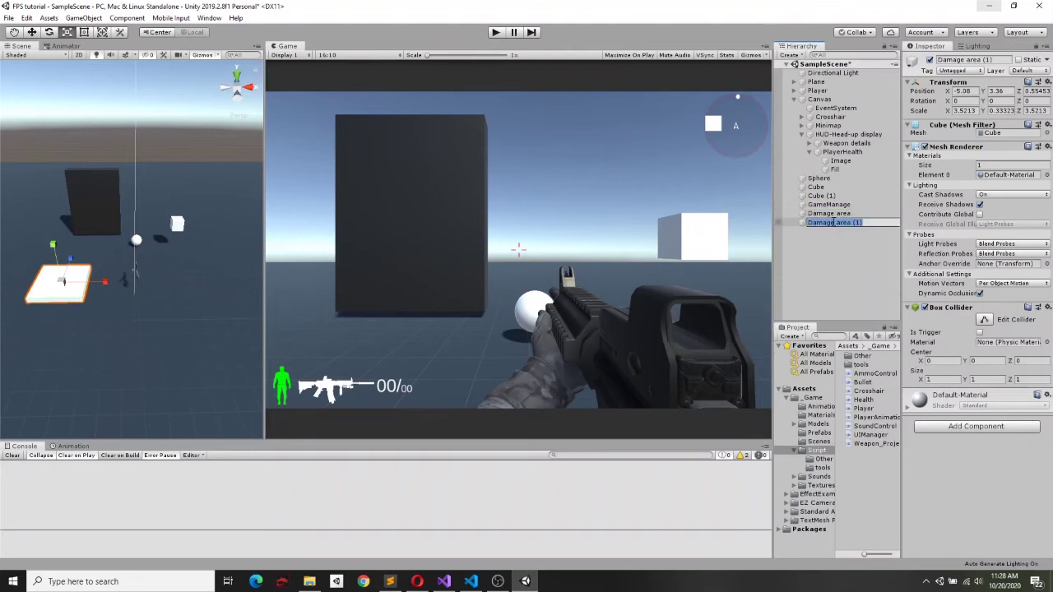
pyautogui.write('Heale')
pyautogui.press('BackSpace')
pyautogui.press('BackSpace')
pyautogui.press('BackSpace')
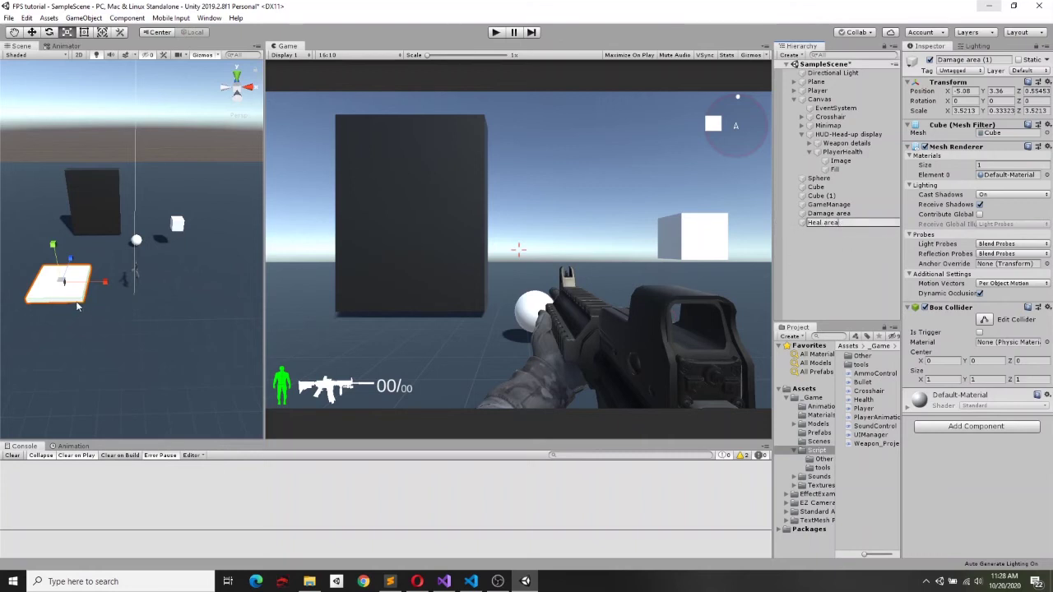
pyautogui.press('Return')
pyautogui.moveTo(108, 284); pyautogui.dragTo(258, 284)
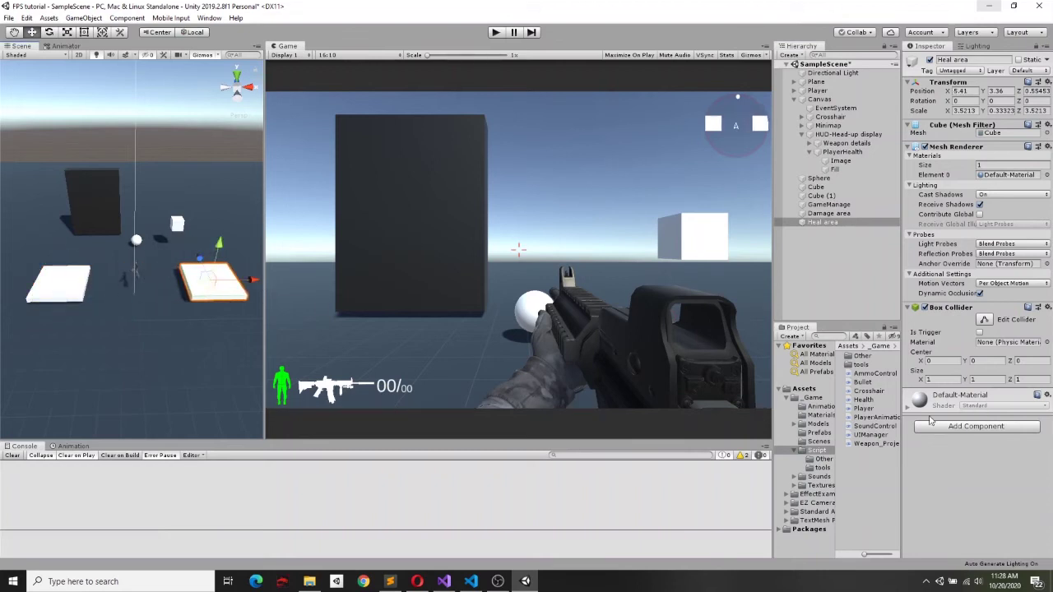
# Apply the Green material to Heal area and Red to Damage area from Assets/_Game/Materials.
pyautogui.click(820, 415)
pyautogui.moveTo(862, 373); pyautogui.dragTo(225, 296)
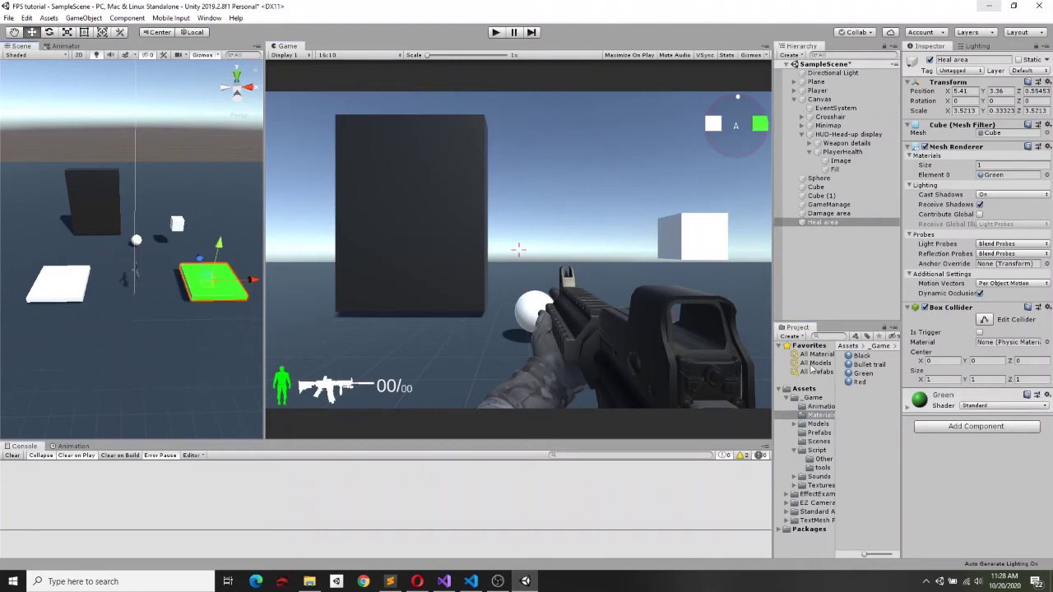
pyautogui.moveTo(859, 381); pyautogui.dragTo(46, 292)
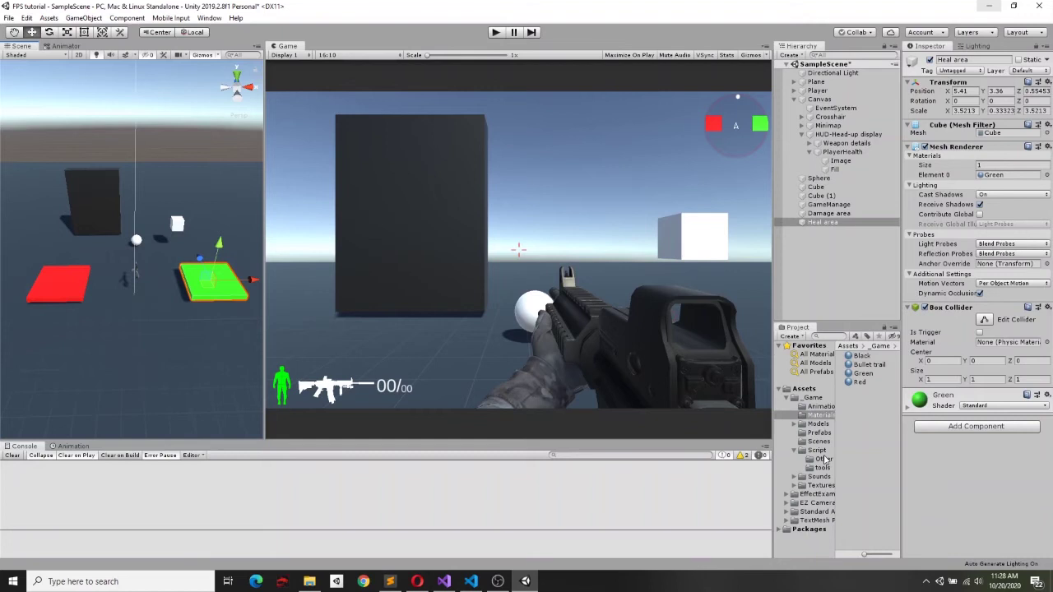
pyautogui.click(817, 450)
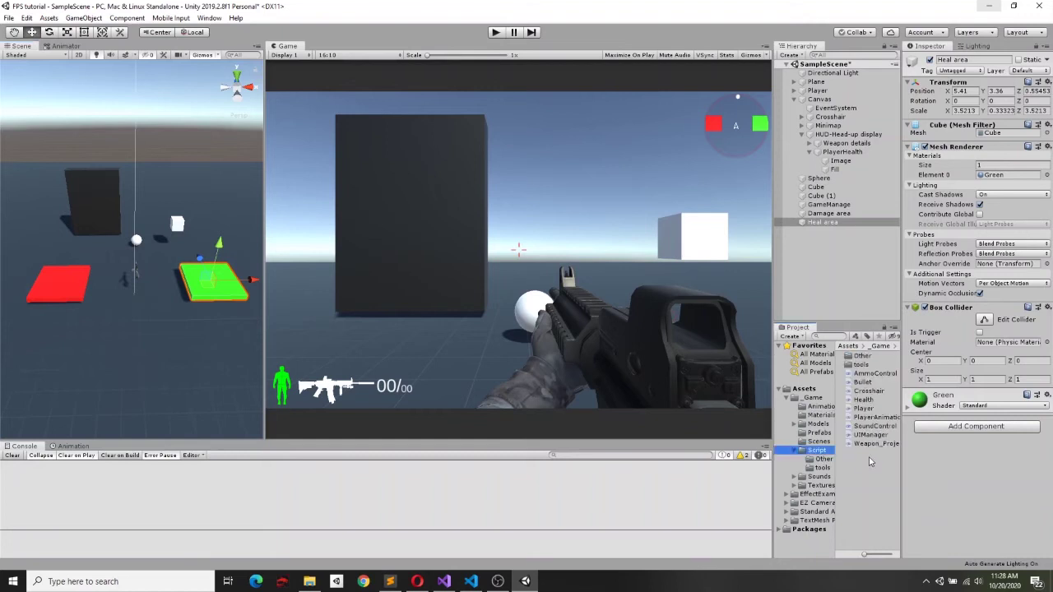
# Create a Demo folder in Script containing a new C# script named damage.
pyautogui.rightClick(868, 462)
pyautogui.moveTo(901, 202)
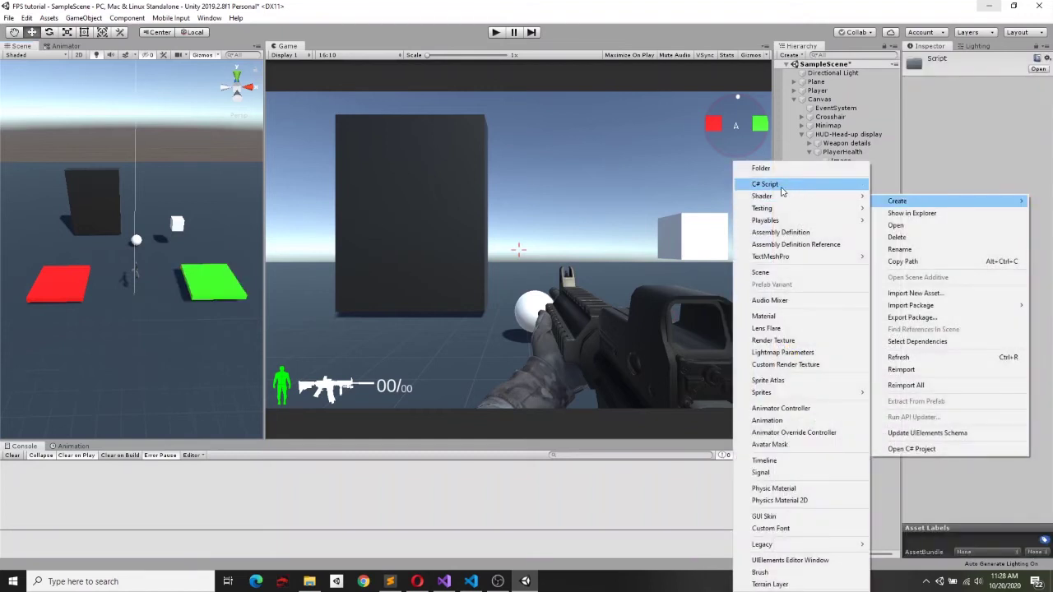
pyautogui.click(765, 169)
pyautogui.write('Demo')
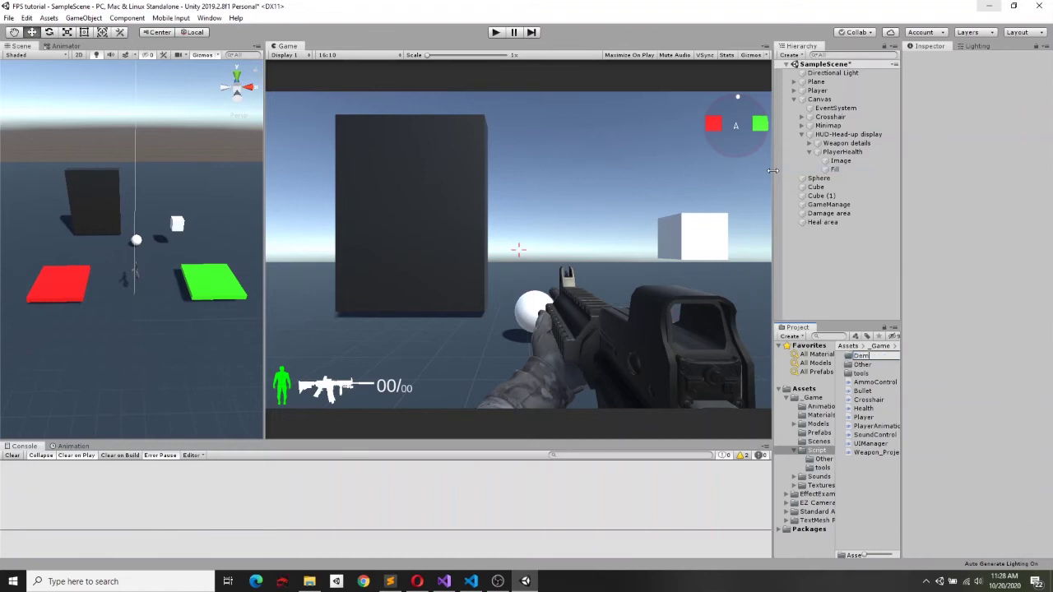
pyautogui.press('Return')
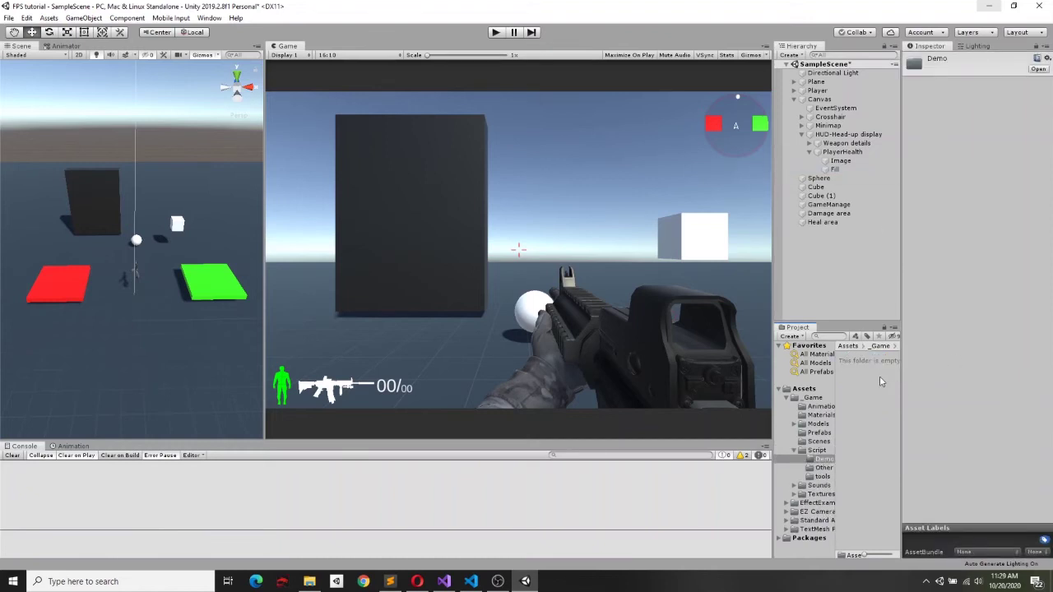
pyautogui.rightClick(879, 375)
pyautogui.moveTo(911, 122)
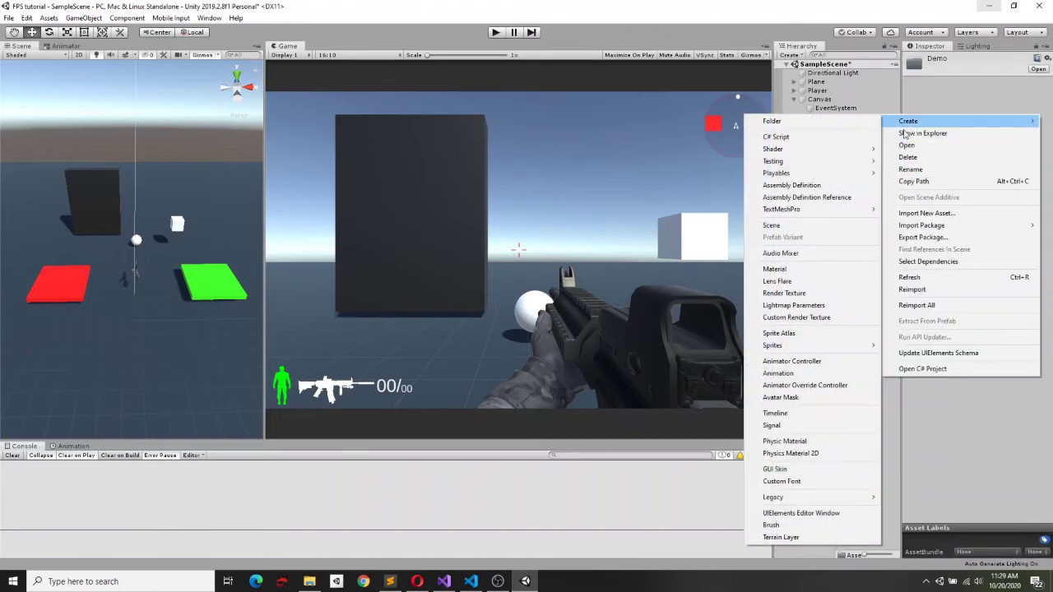
pyautogui.click(778, 137)
pyautogui.write('damage')
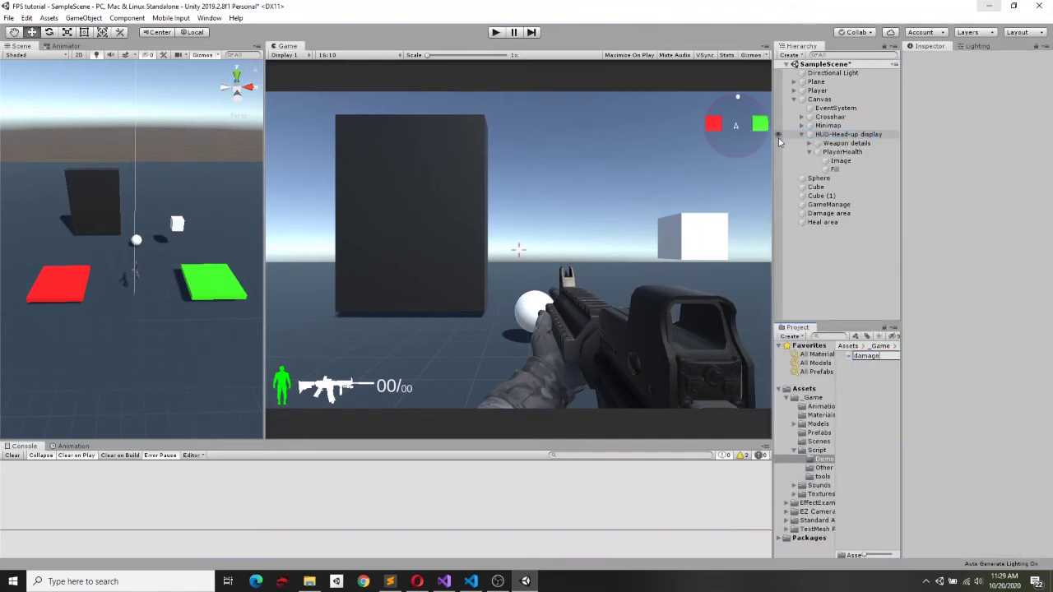
pyautogui.press('Return')
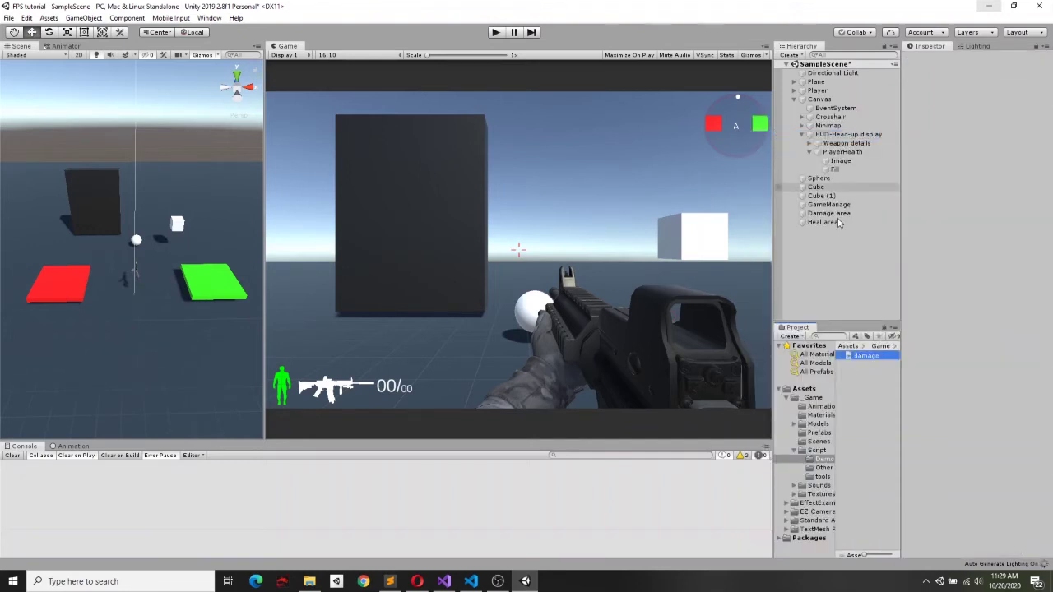
# Add a second C# script named heal in the Demo folder.
pyautogui.rightClick(868, 375)
pyautogui.moveTo(909, 120)
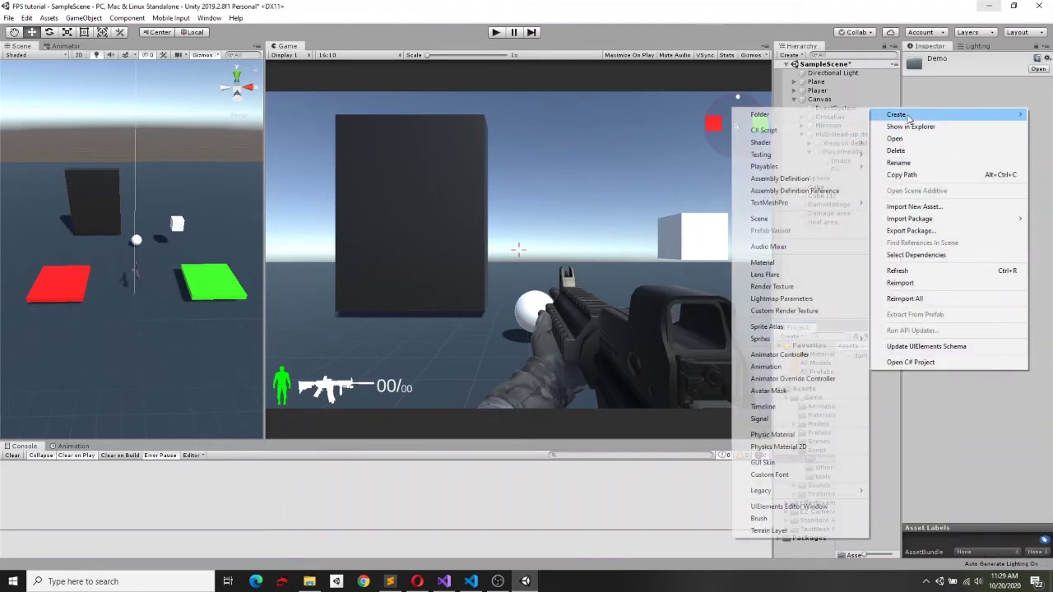
pyautogui.click(804, 132)
pyautogui.write('heal')
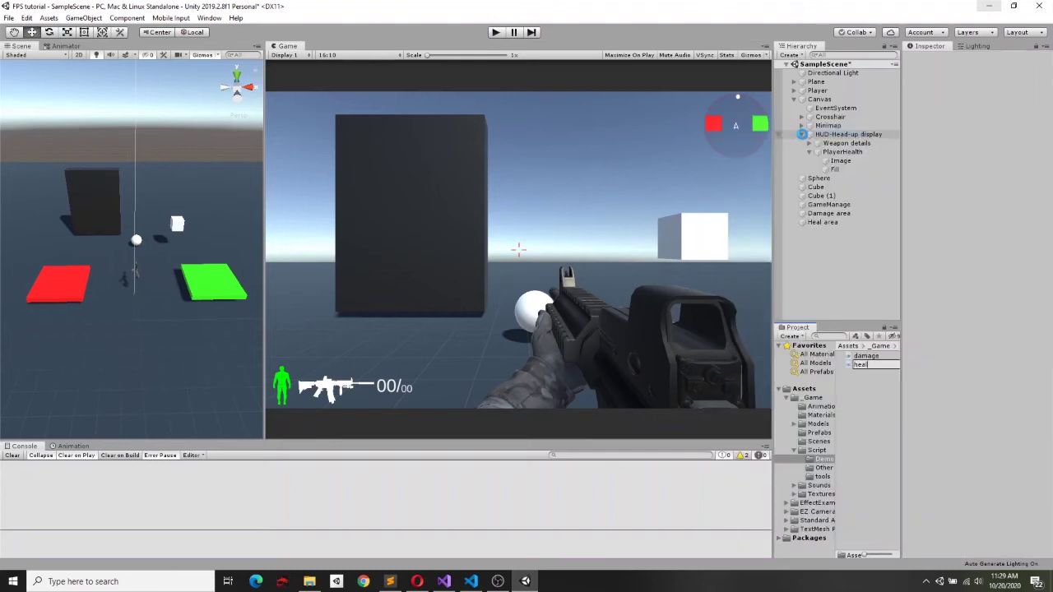
pyautogui.press('Return')
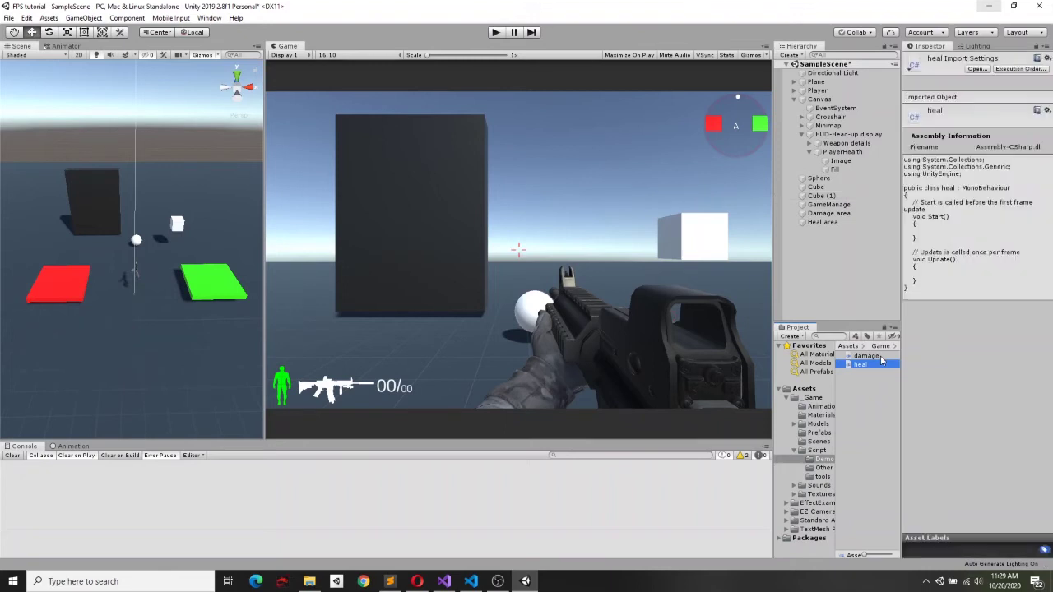
# Delete the default Start and Update methods from damage.cs.
pyautogui.doubleClick(870, 355)
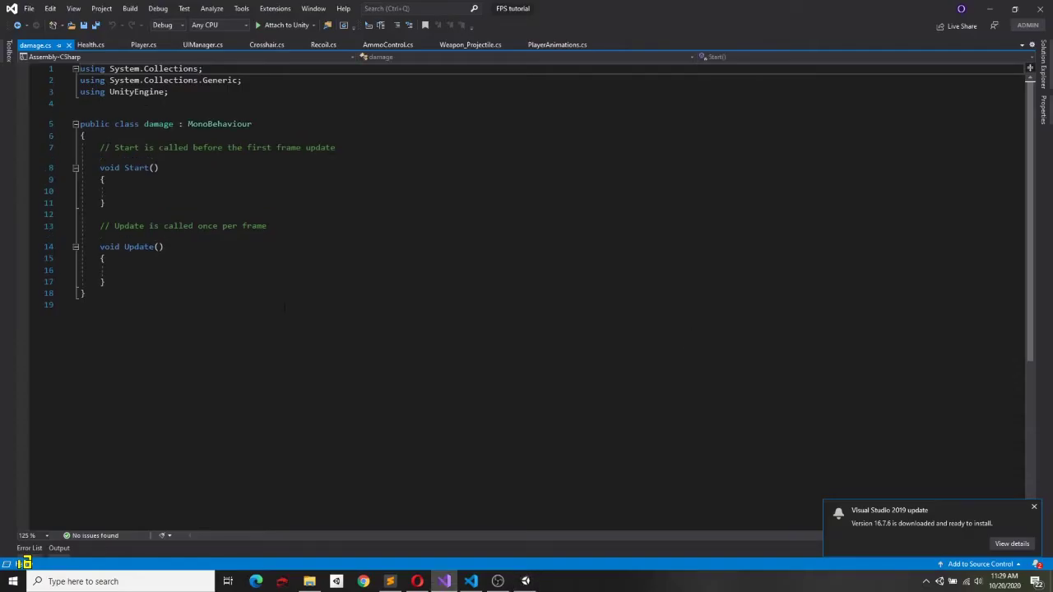
pyautogui.moveTo(100, 147); pyautogui.dragTo(129, 282)
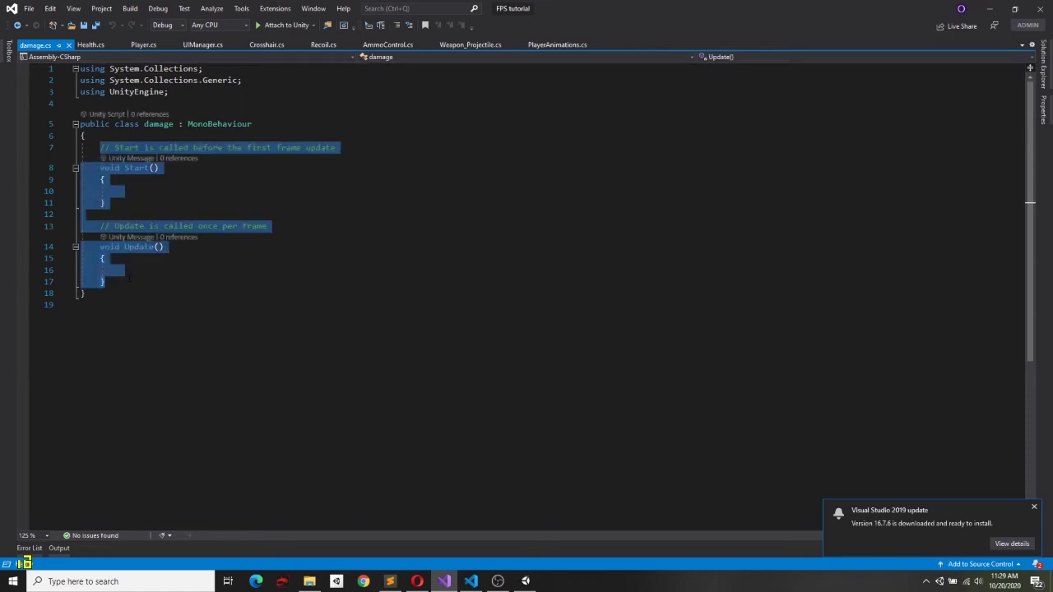
pyautogui.press('BackSpace')
pyautogui.click(525, 581)
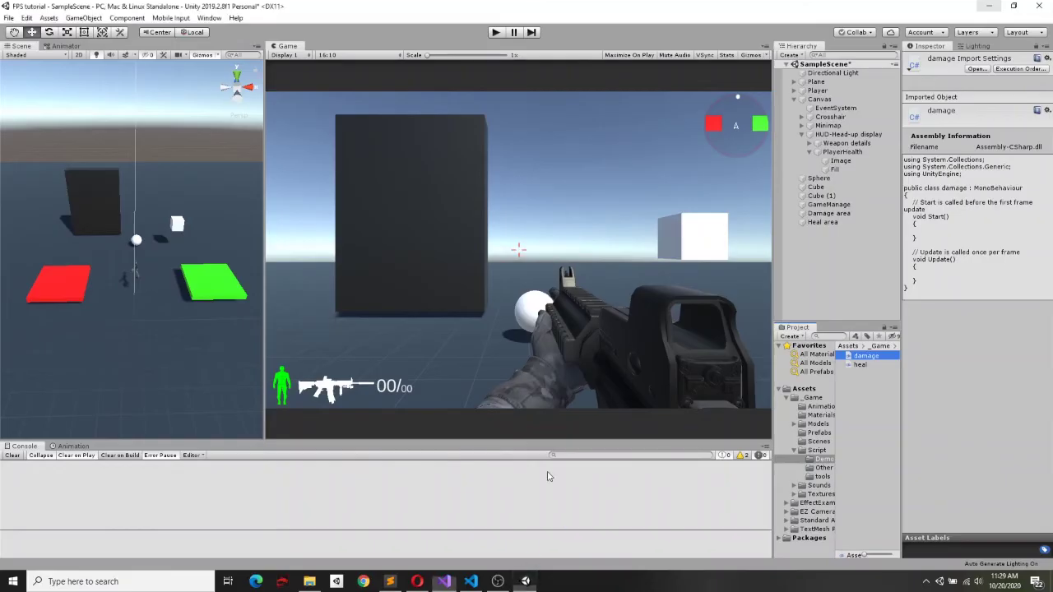
# Tick Is Trigger on the Box Colliders of both Damage area and Heal area.
pyautogui.click(85, 299)
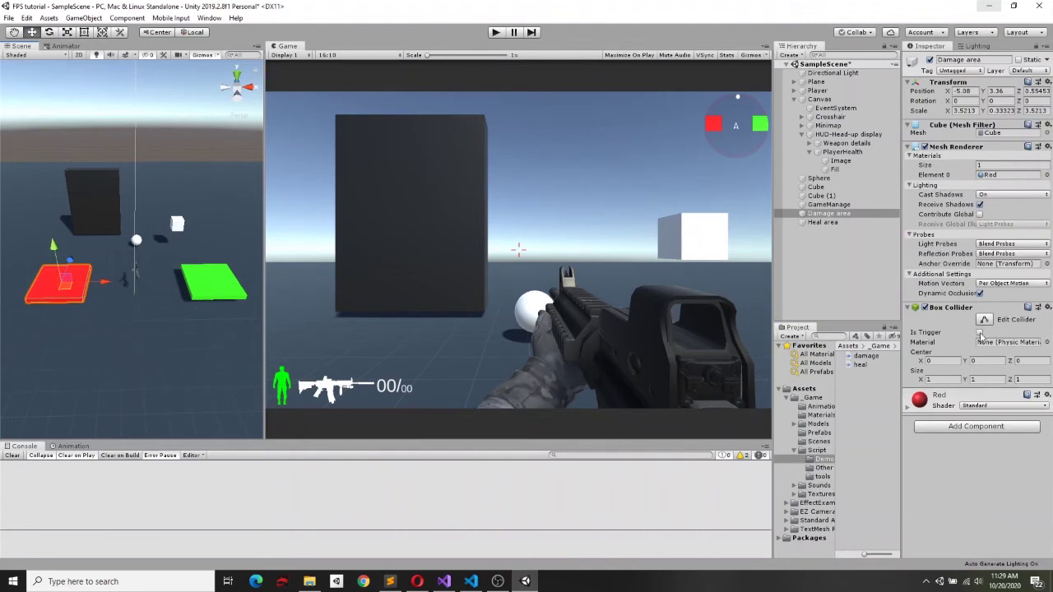
pyautogui.keyDown('shift'); pyautogui.click(233, 298); pyautogui.keyUp('shift')
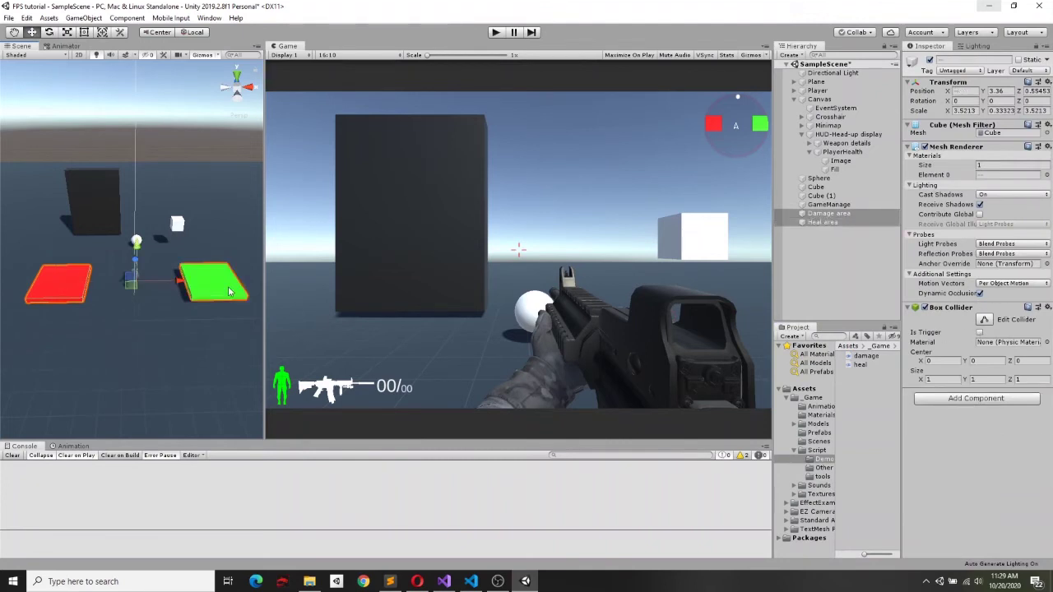
pyautogui.click(979, 332)
# Insert a private void OnTriggerEnter(Collider other) method in damage.cs.
pyautogui.click(456, 576)
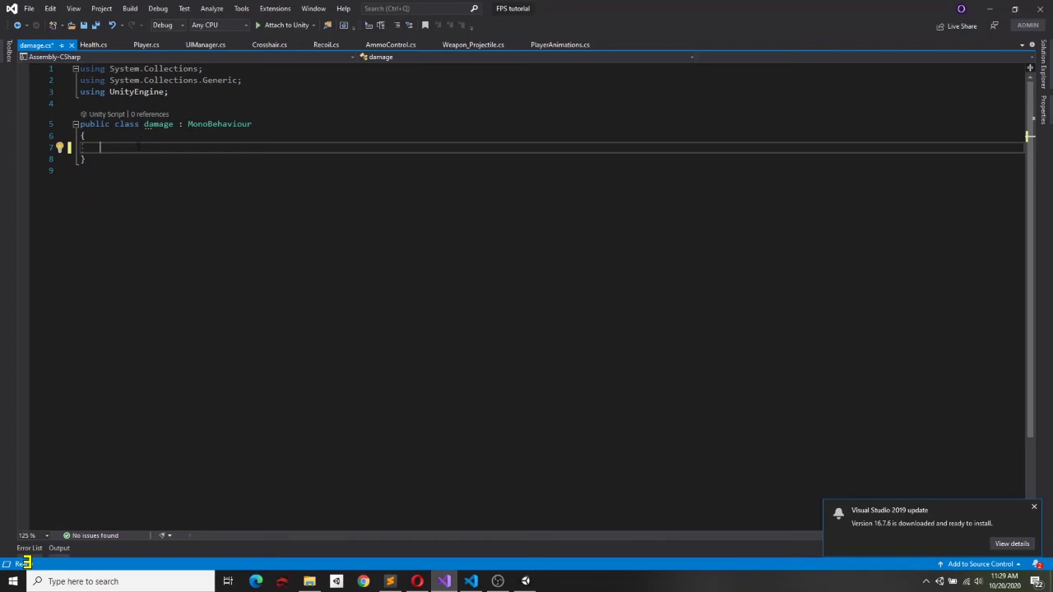
pyautogui.write('ontr')
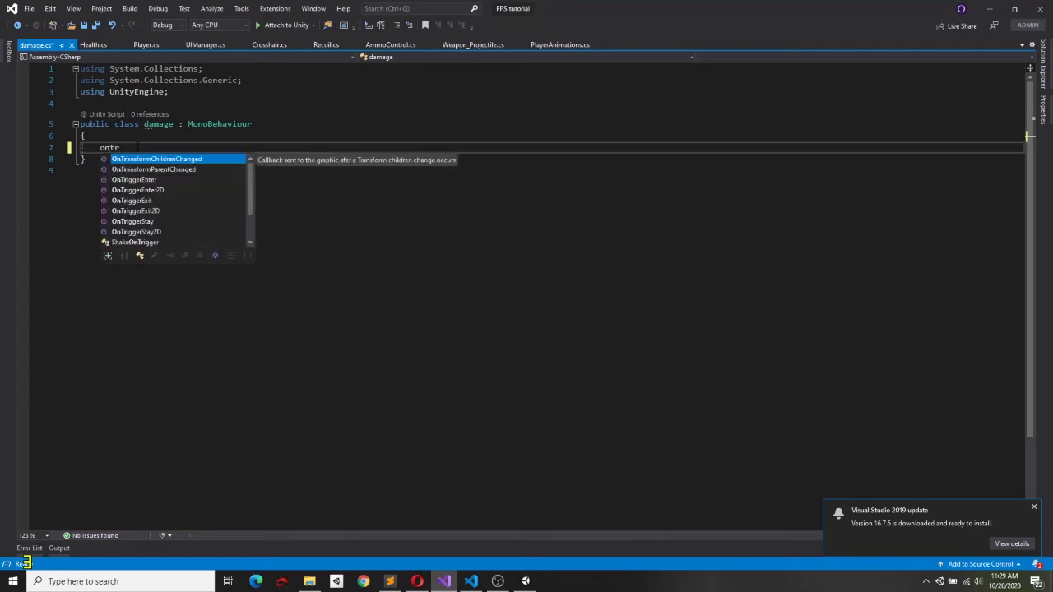
pyautogui.press('Down')
pyautogui.press('Down')
pyautogui.press('Return')
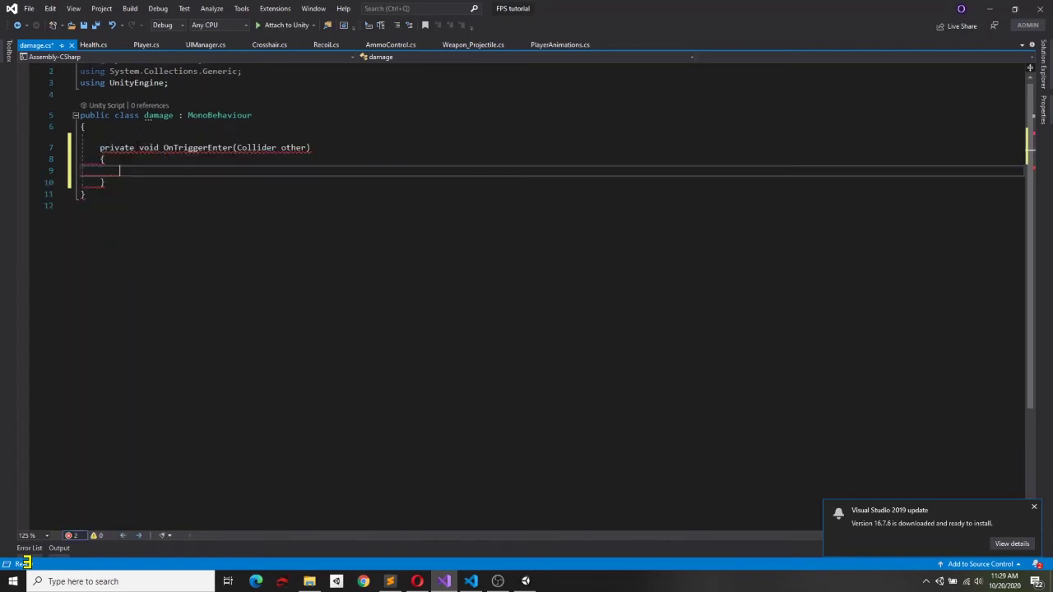
pyautogui.click(296, 150)
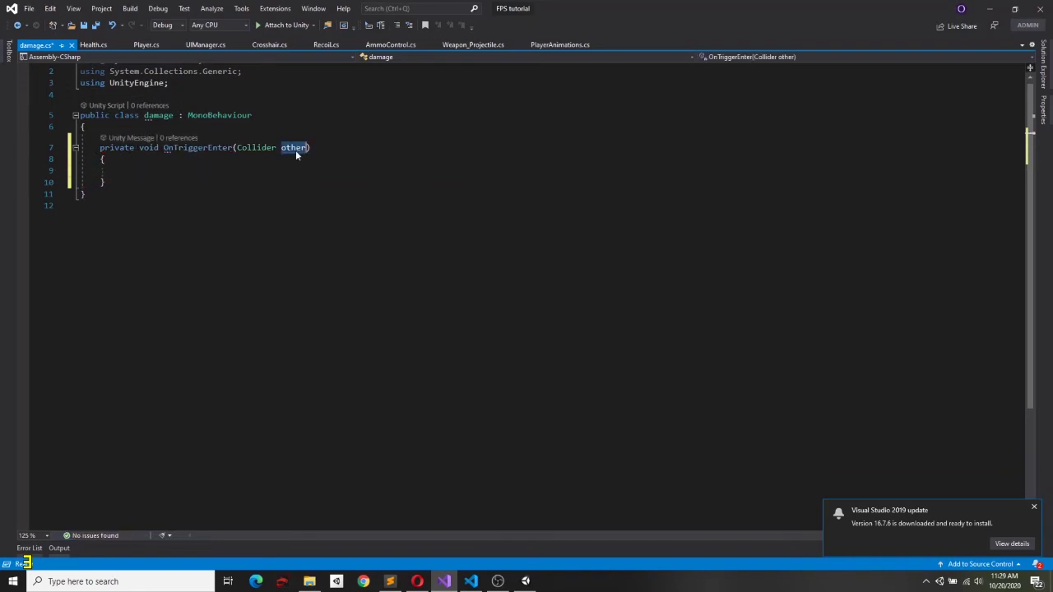
pyautogui.click(206, 171)
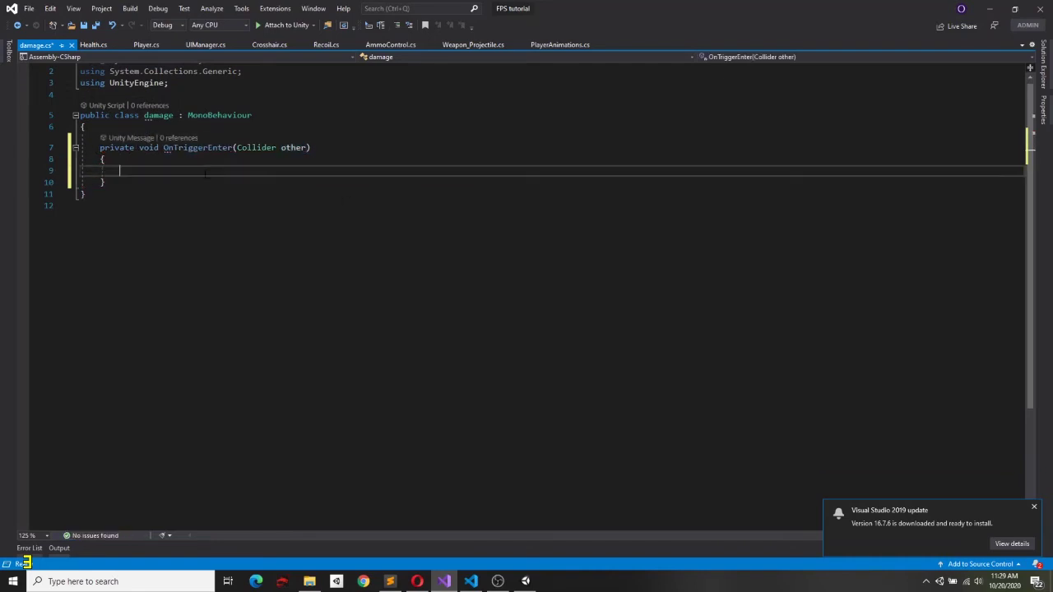
# Add an empty if (other.gameObject.CompareTag("Player")) block inside OnTriggerEnter.
pyautogui.write('if(other.ga')
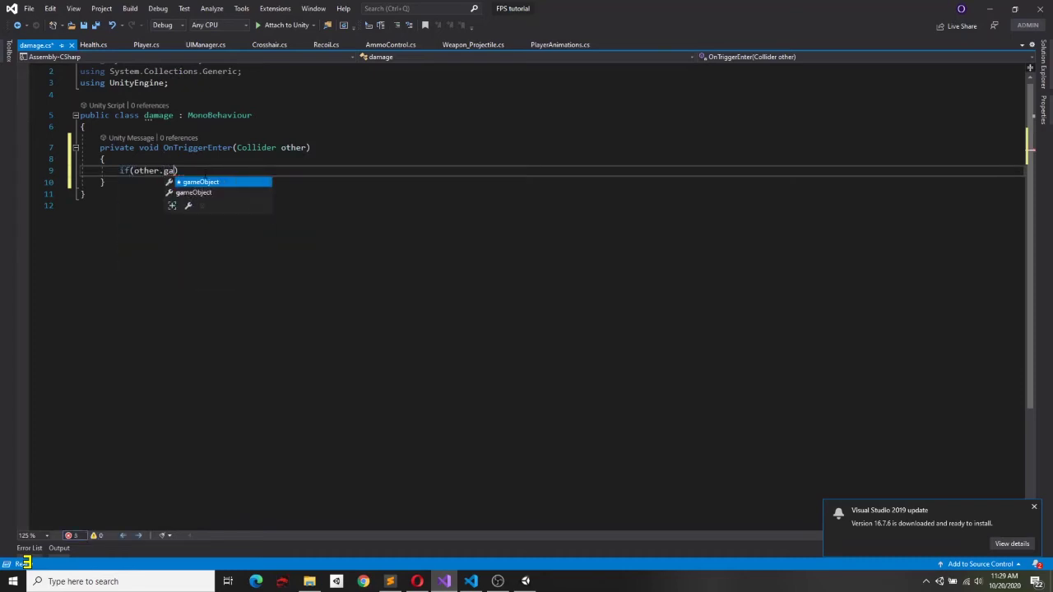
pyautogui.write('.')
pyautogui.write('comp')
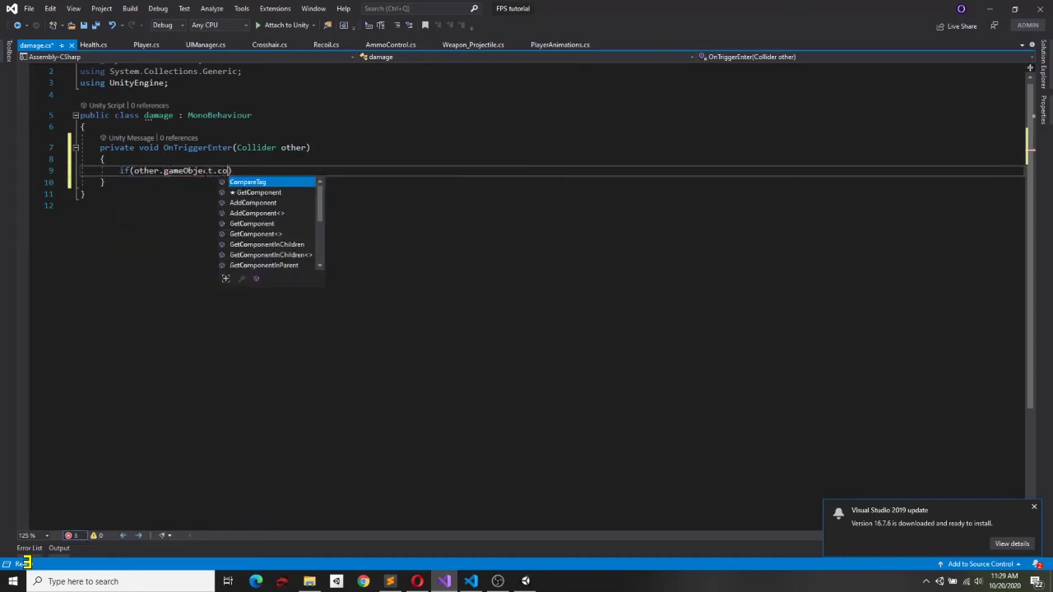
pyautogui.press('Tab')
pyautogui.write('("Pa')
pyautogui.press('BackSpace')
pyautogui.write('layer')
pyautogui.press('End')
pyautogui.press('Return')
pyautogui.write('{')
pyautogui.press('Return')
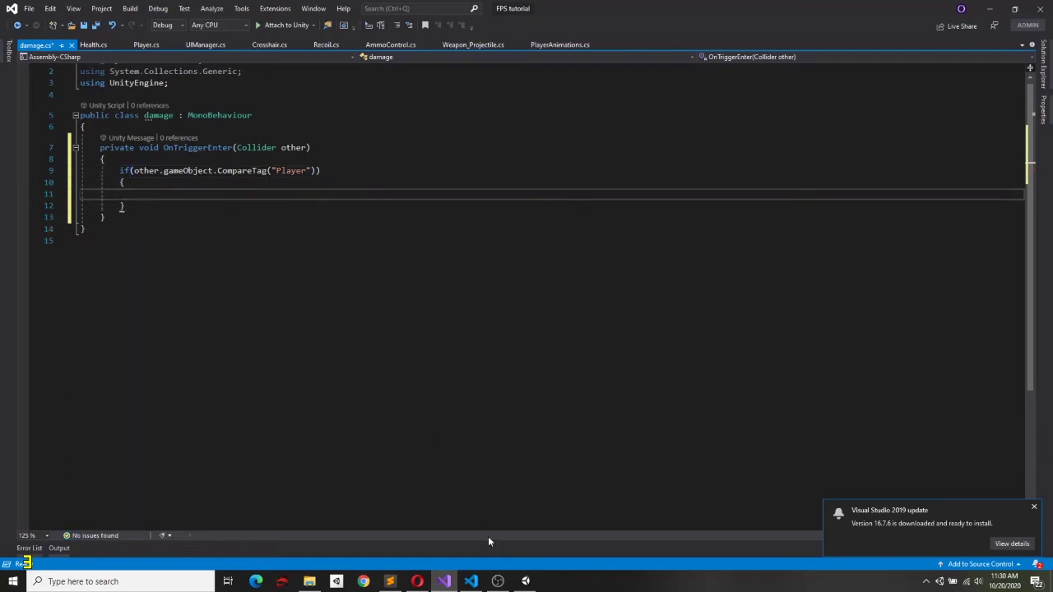
pyautogui.click(526, 580)
# After checking the Player's tag, start line 11 with other.gameObject copied from line 9.
pyautogui.click(859, 90)
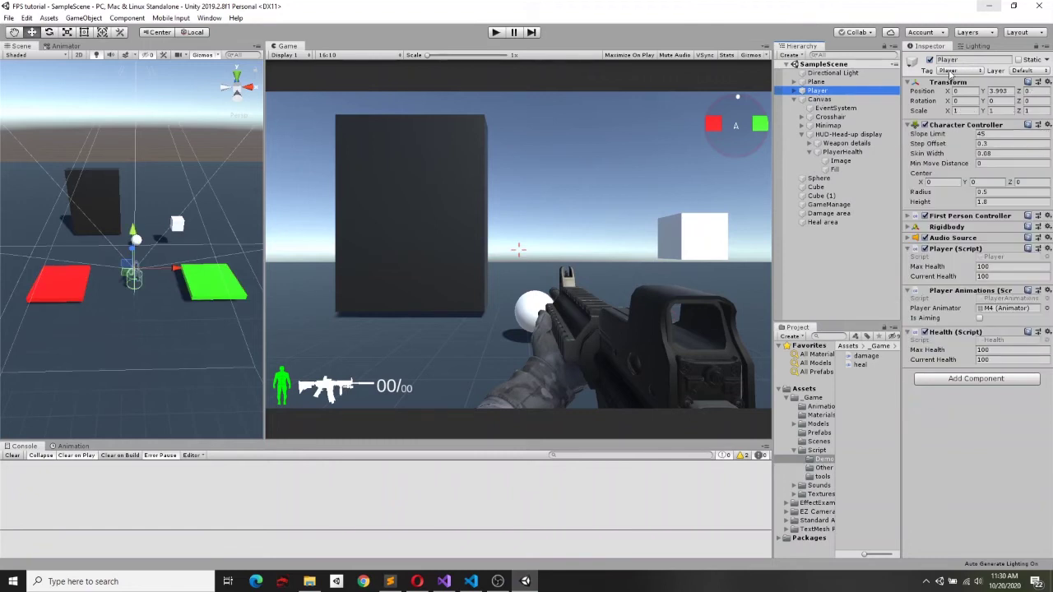
pyautogui.click(444, 581)
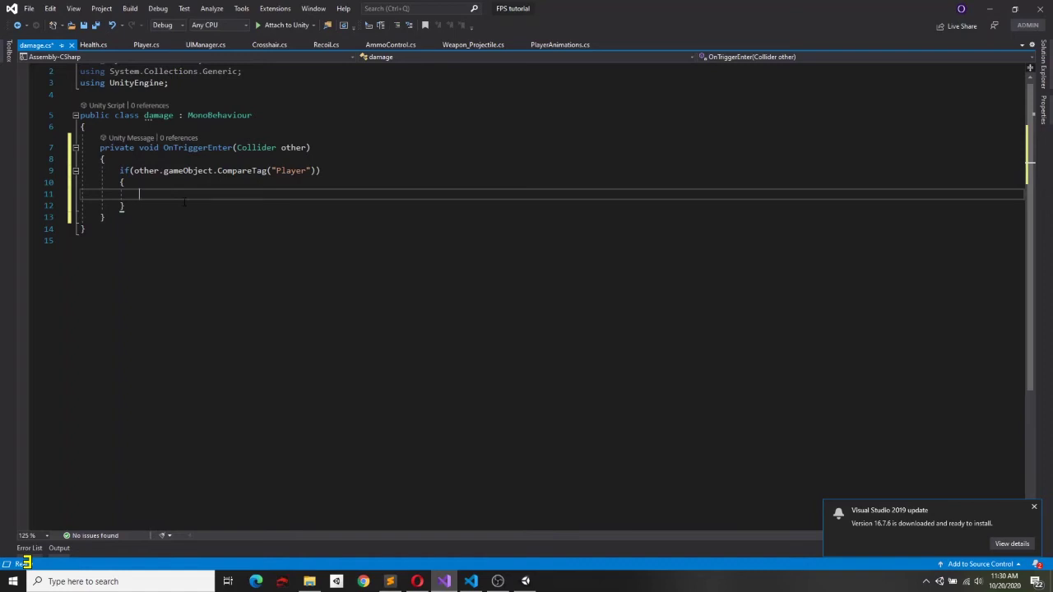
pyautogui.write('other')
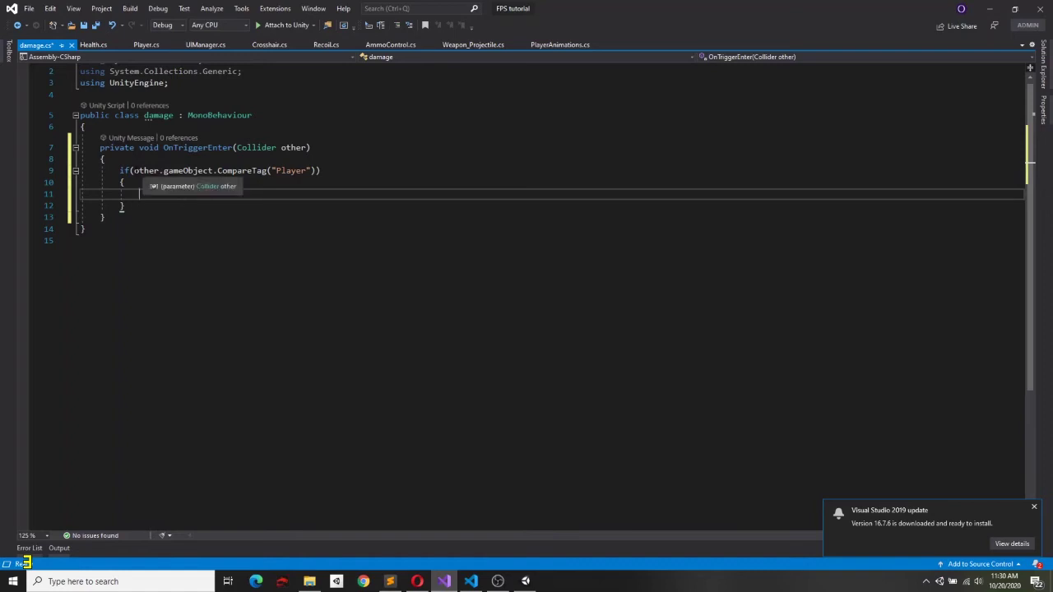
pyautogui.press('Up')
pyautogui.press('Up')
pyautogui.press('Left')
pyautogui.hotkey('shift', 'Right')
pyautogui.hotkey('shift', 'Right')
pyautogui.hotkey('shift', 'Right')
pyautogui.hotkey('shift', 'Right')
pyautogui.hotkey('shift', 'Right')
pyautogui.hotkey('shift', 'Right')
pyautogui.hotkey('ctrl', 'c')
pyautogui.press('Down')
pyautogui.press('Down')
pyautogui.hotkey('ctrl', 'v')
# Complete line 11 as GetComponent<Health>().TakeDmage(25); and save damage.cs.
pyautogui.write('.')
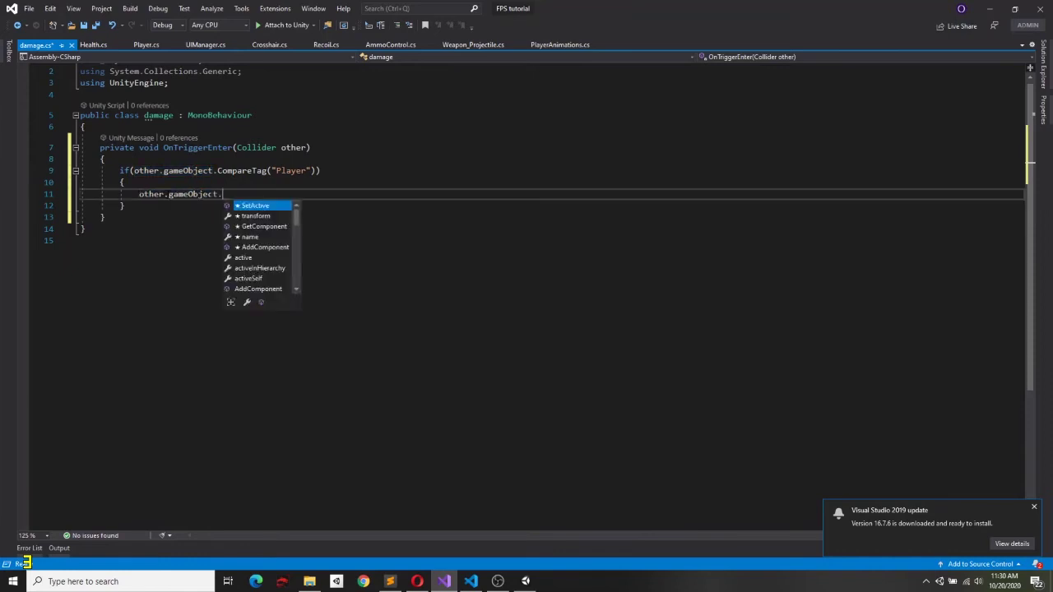
pyautogui.write('ge')
pyautogui.press('Down')
pyautogui.press('Down')
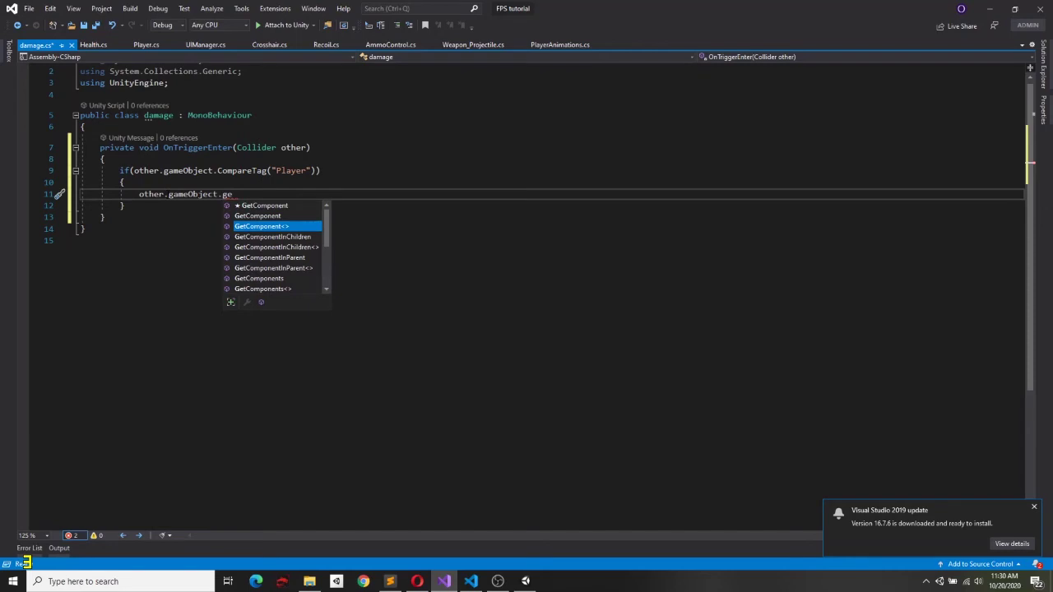
pyautogui.write('<He>')
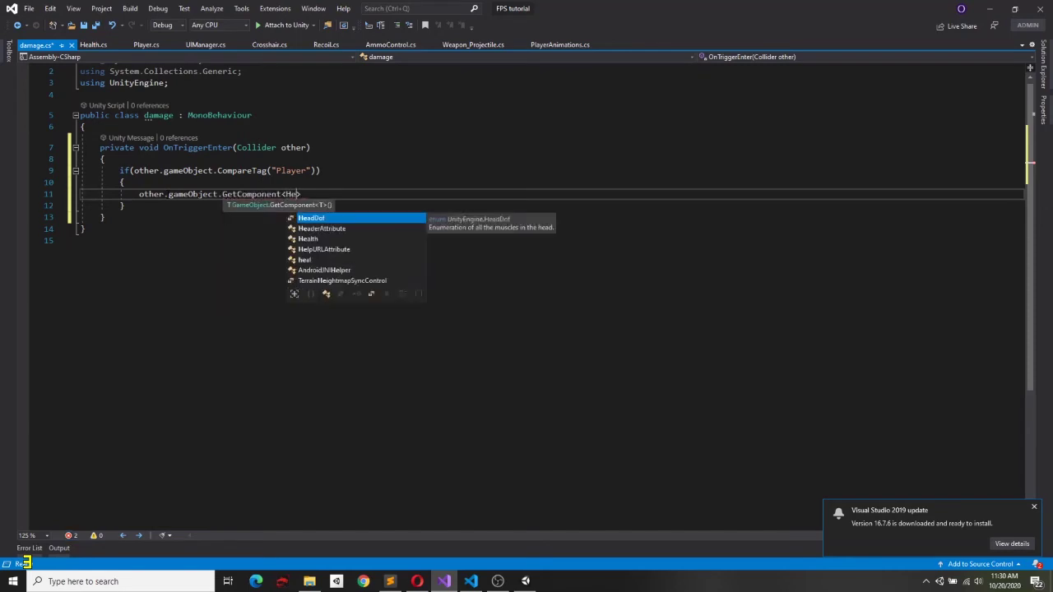
pyautogui.press('Down')
pyautogui.press('Down')
pyautogui.press('Tab')
pyautogui.write('().')
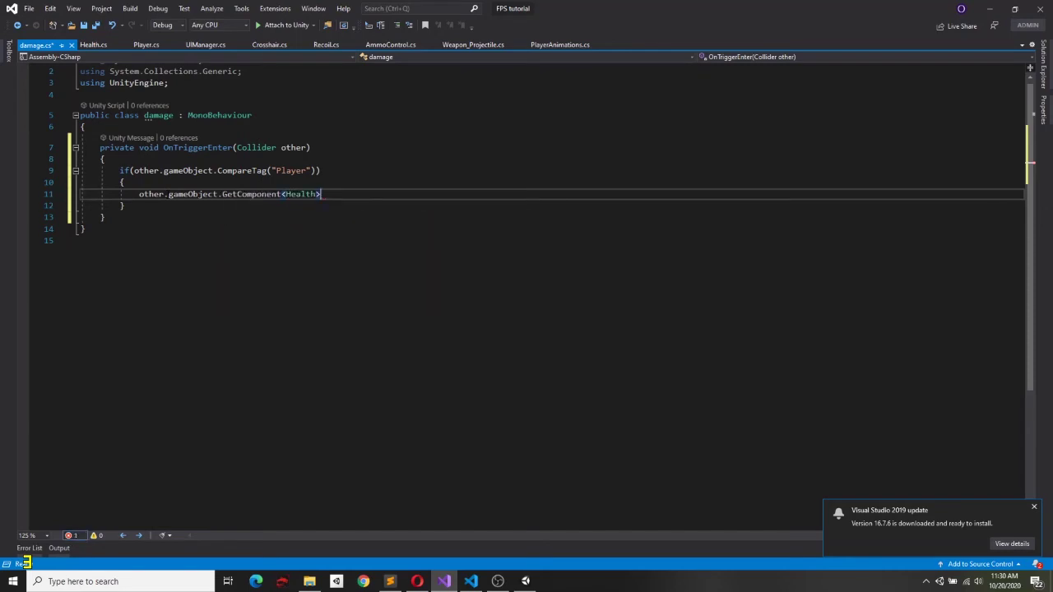
pyautogui.write('Ta')
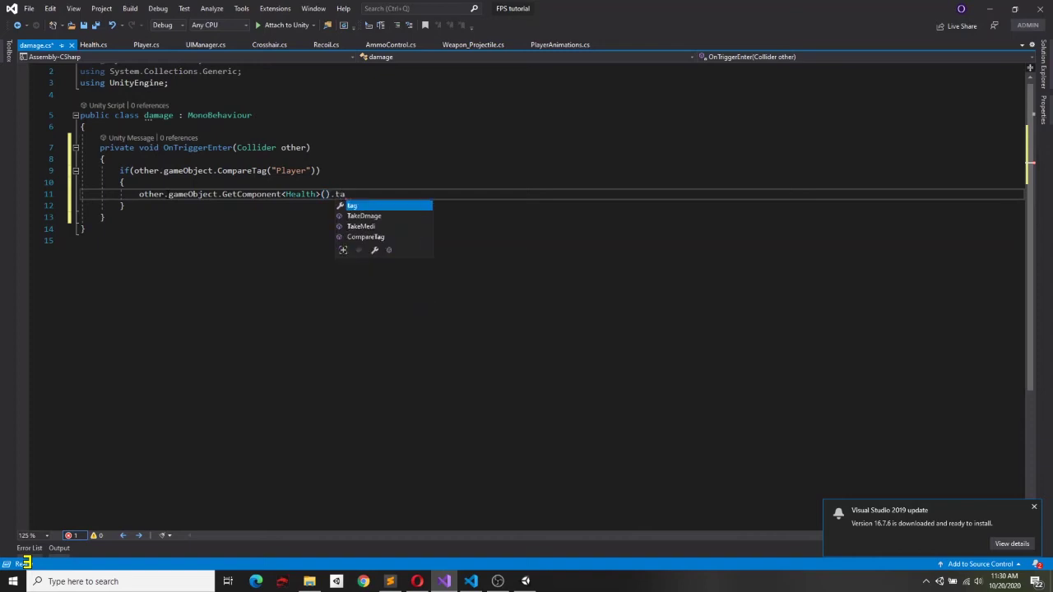
pyautogui.press('Tab')
pyautogui.write('(')
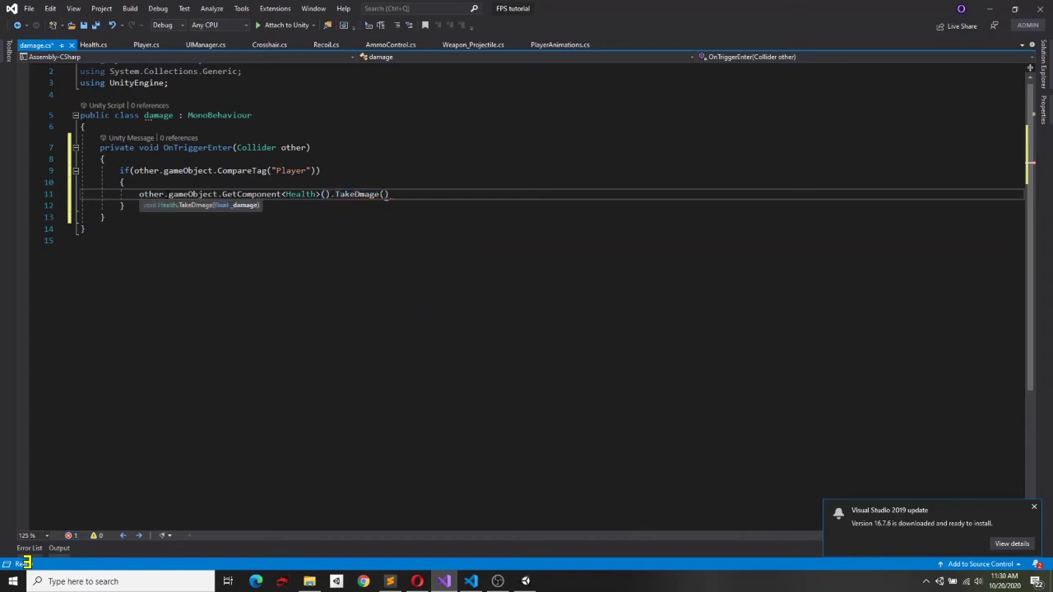
pyautogui.write('25);')
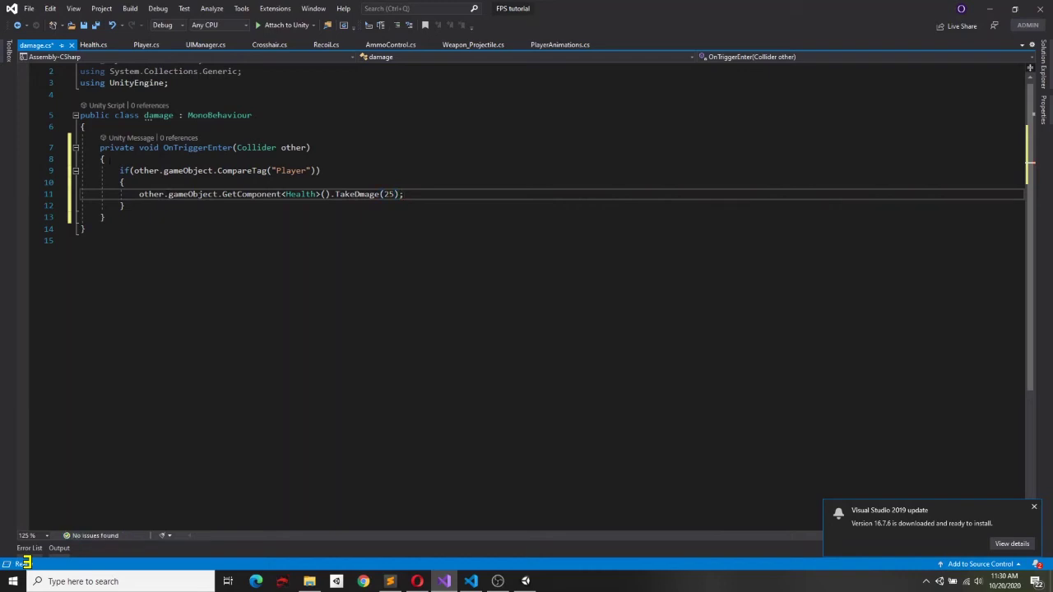
pyautogui.hotkey('shift', 'Home')
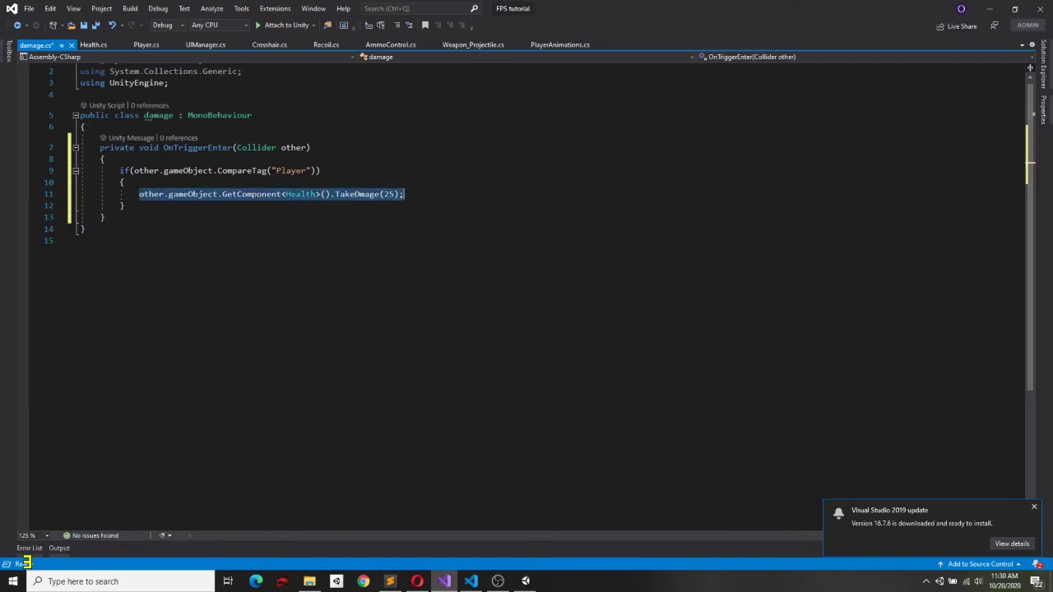
pyautogui.moveTo(222, 194); pyautogui.dragTo(390, 197)
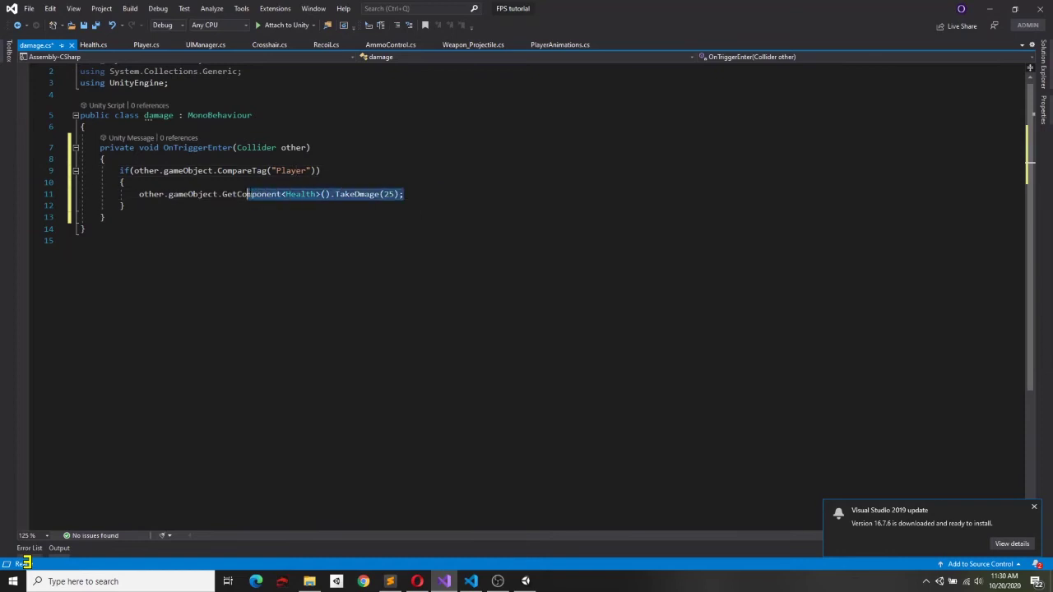
pyautogui.click(390, 196)
pyautogui.hotkey('ctrl', 's')
# Copy the OnTriggerEnter method, then select the heal script in Unity.
pyautogui.moveTo(100, 147); pyautogui.dragTo(122, 218)
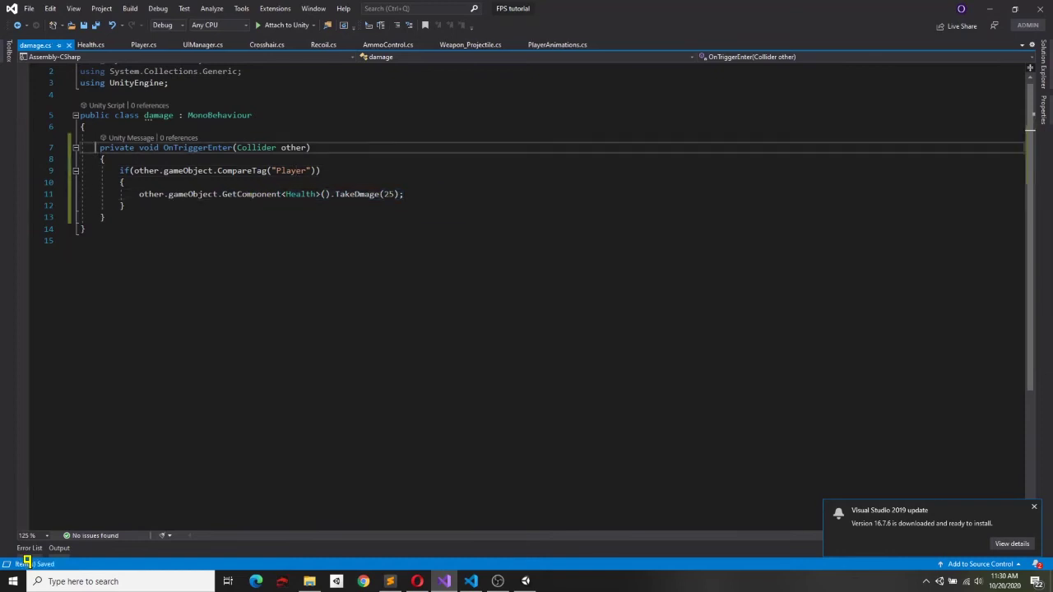
pyautogui.click(122, 218)
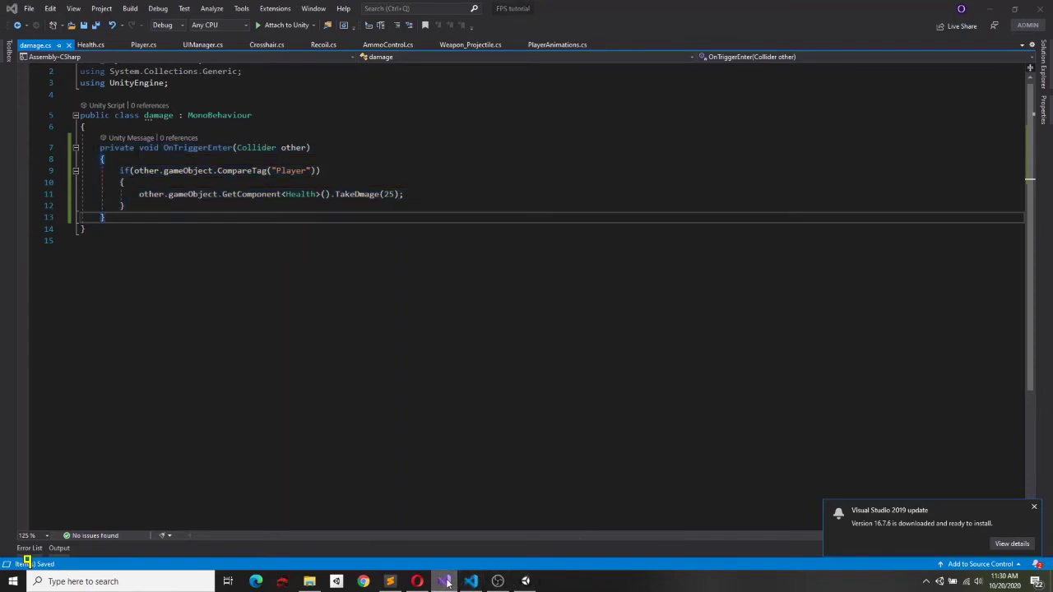
pyautogui.moveTo(444, 577)
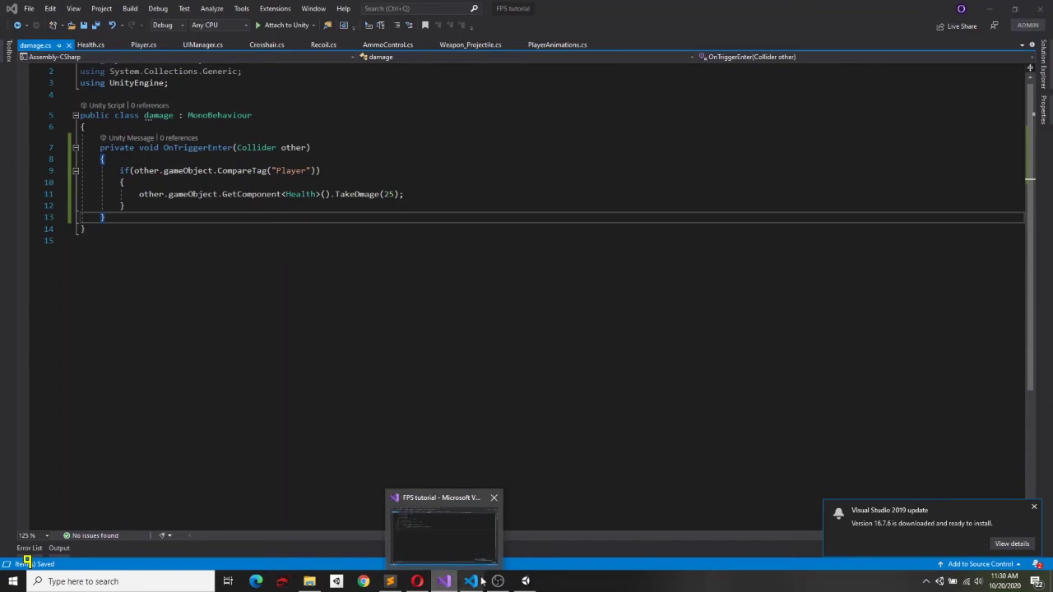
pyautogui.click(525, 580)
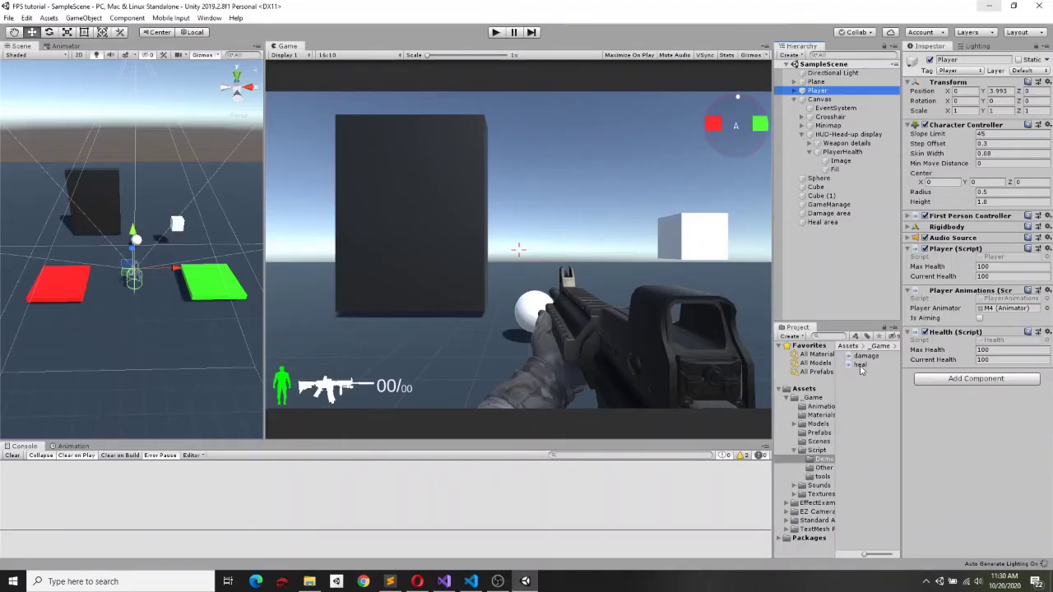
pyautogui.click(860, 365)
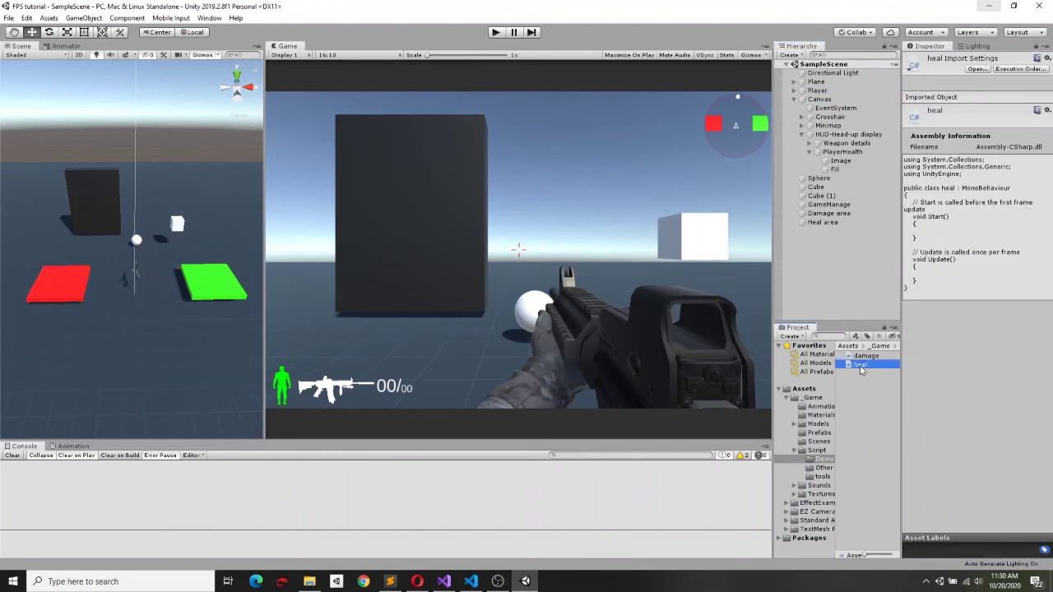
# Replace heal.cs's Start and Update with the copied OnTriggerEnter method.
pyautogui.doubleClick(860, 365)
pyautogui.moveTo(95, 147); pyautogui.dragTo(134, 280)
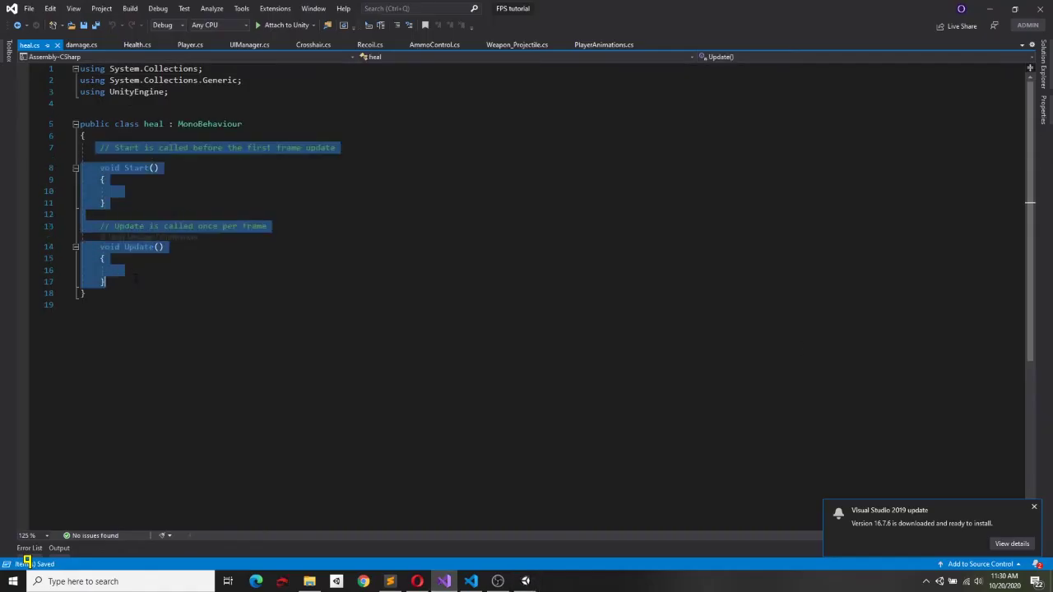
pyautogui.hotkey('ctrl', 'v')
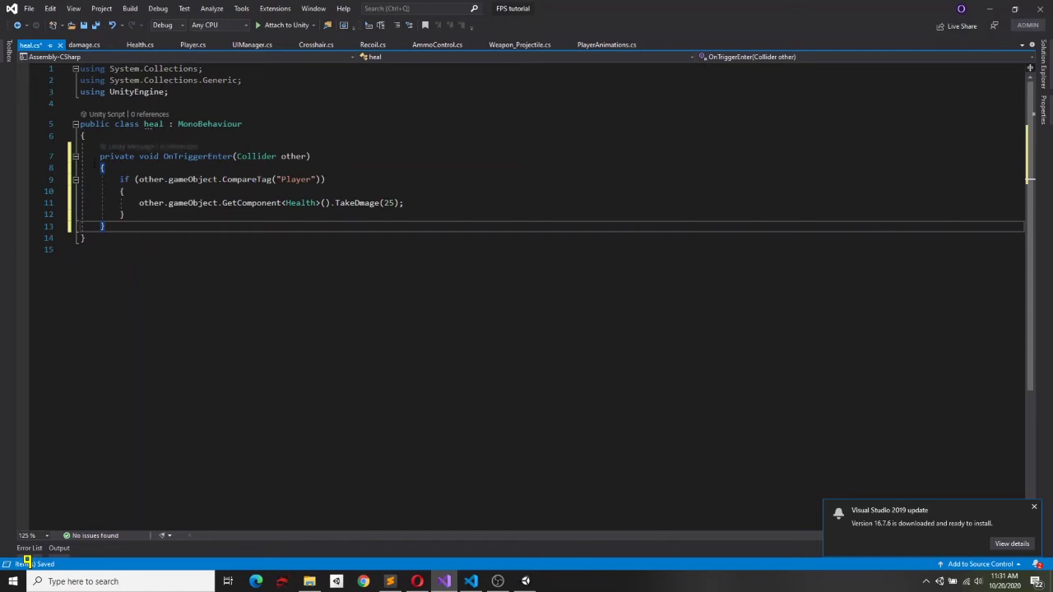
pyautogui.moveTo(98, 156); pyautogui.dragTo(312, 156)
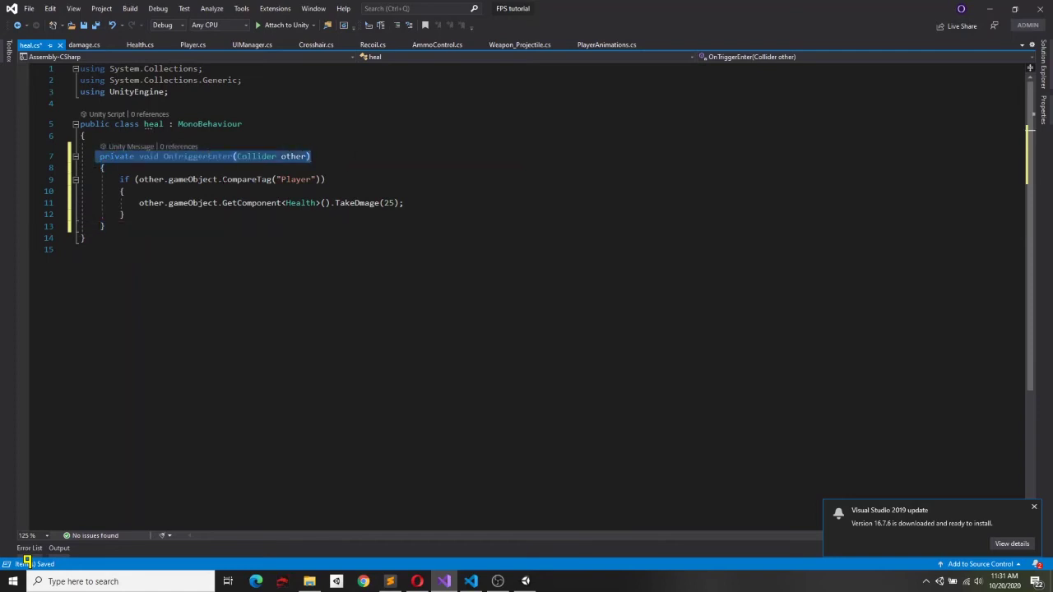
pyautogui.click(246, 179)
pyautogui.click(326, 179)
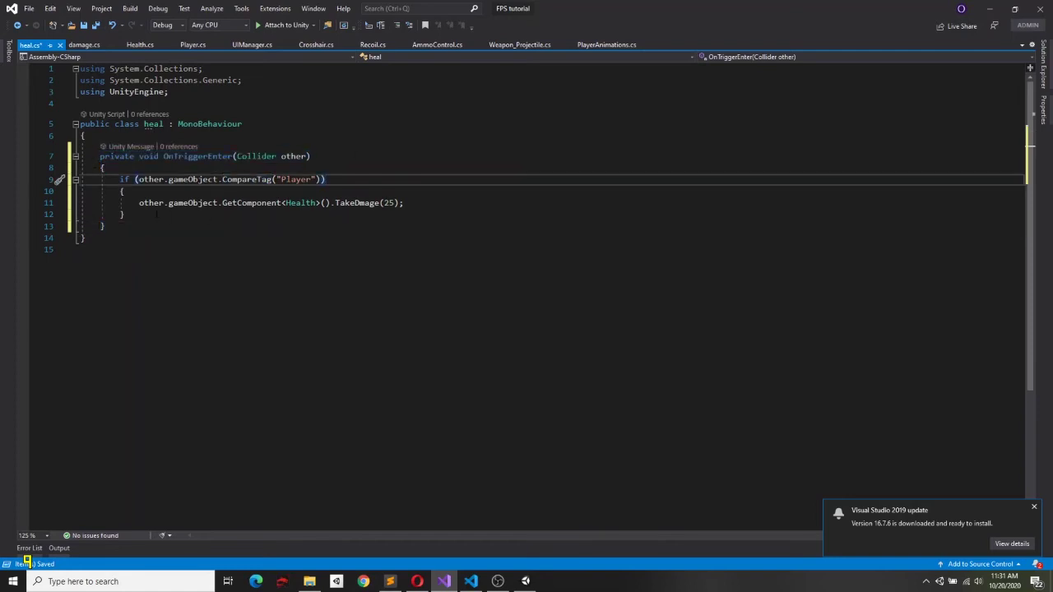
# Change the call to TakeMedi(25), save heal.cs, and return to Unity.
pyautogui.doubleClick(350, 202)
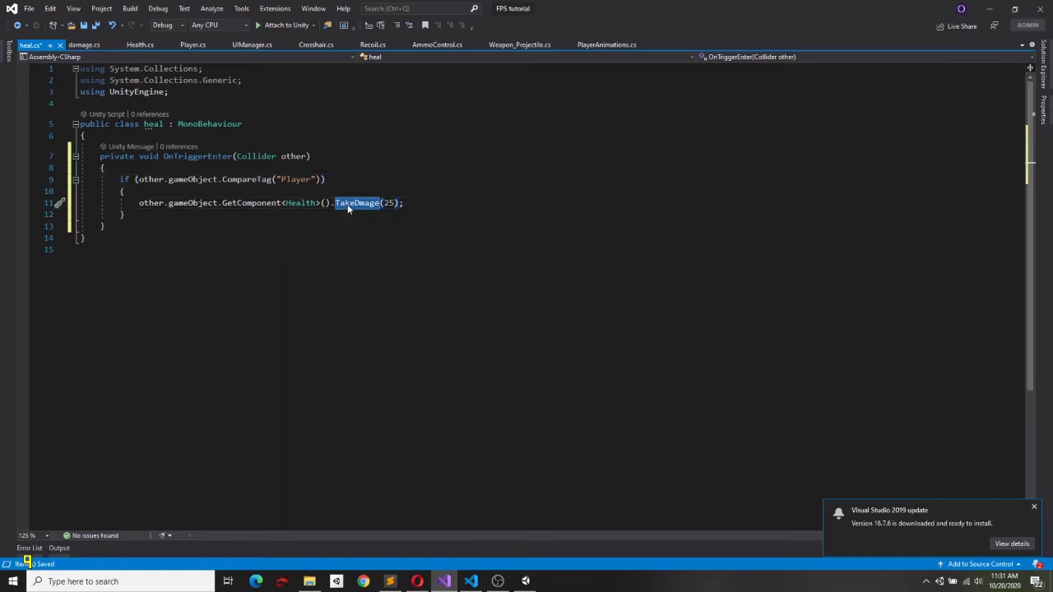
pyautogui.write('tak')
pyautogui.press('Down')
pyautogui.press('Tab')
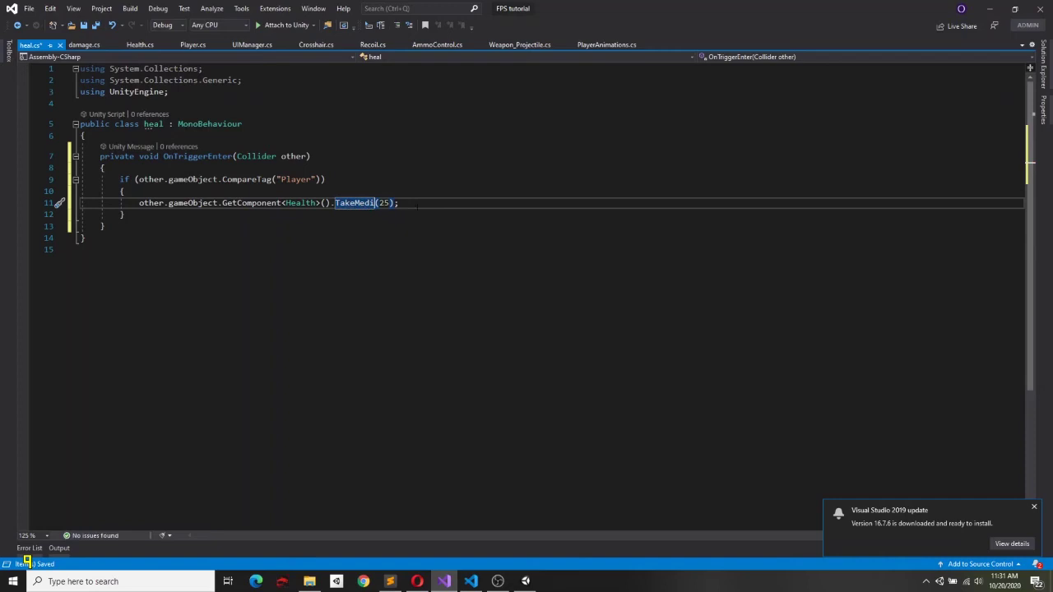
pyautogui.hotkey('ctrl', 's')
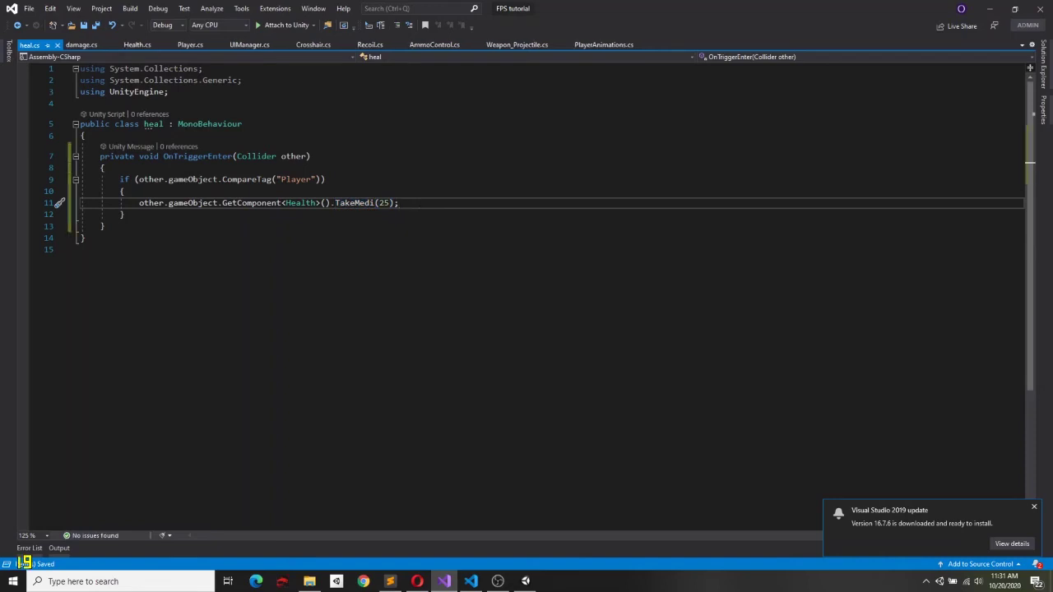
pyautogui.click(524, 580)
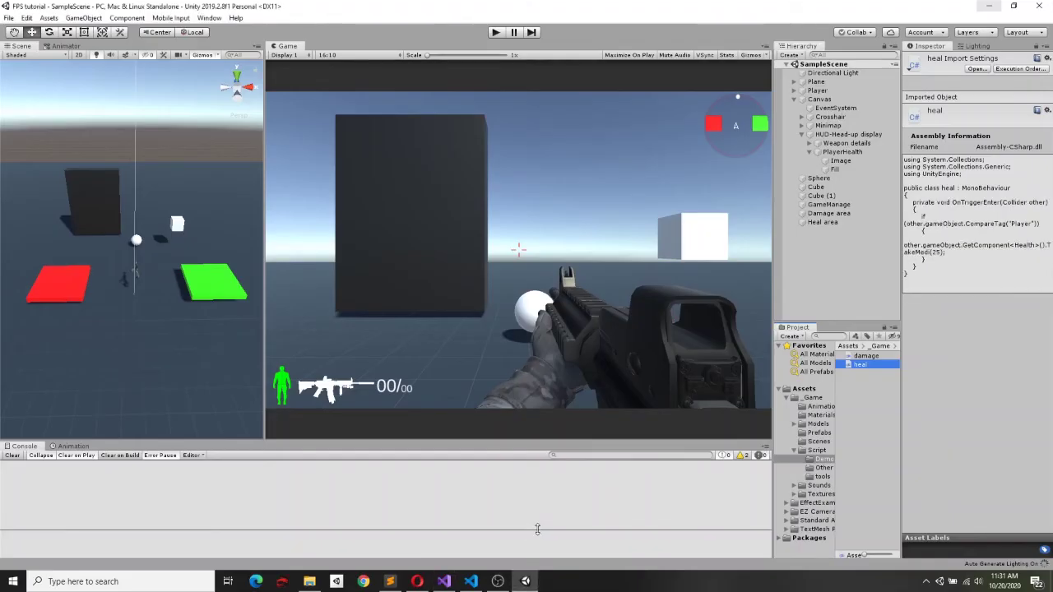
# Add the Damage script to the Damage area pad and the Heal script to the Heal area pad.
pyautogui.click(840, 216)
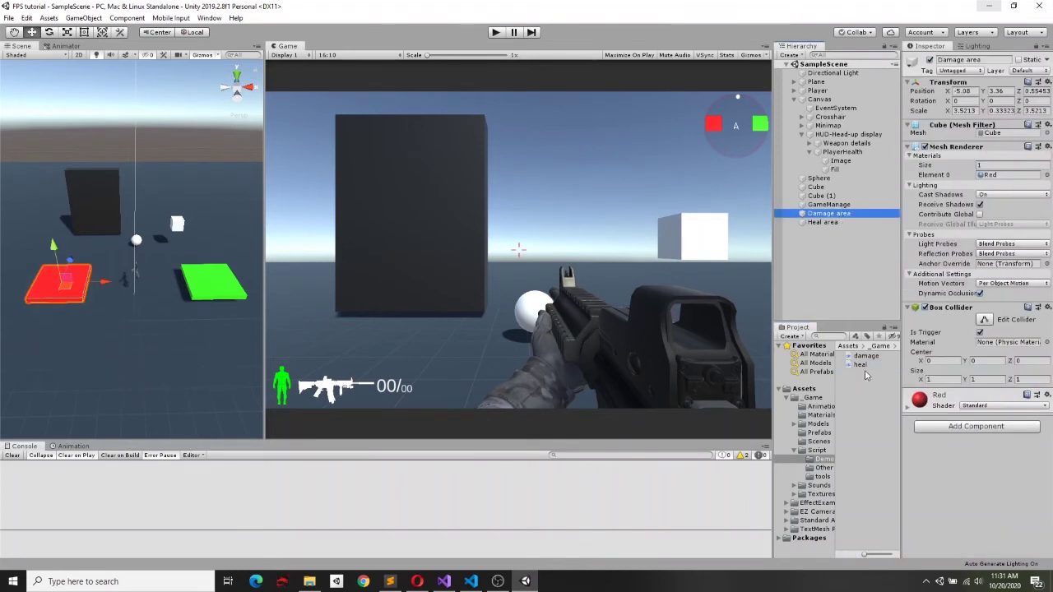
pyautogui.moveTo(868, 361); pyautogui.dragTo(958, 461)
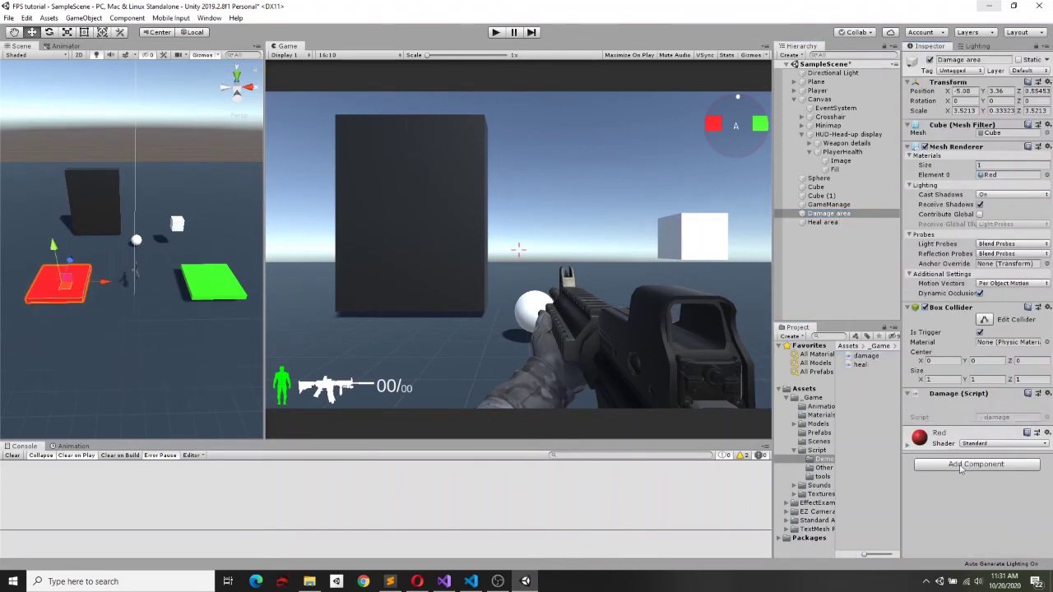
pyautogui.click(822, 222)
pyautogui.moveTo(860, 365); pyautogui.dragTo(942, 466)
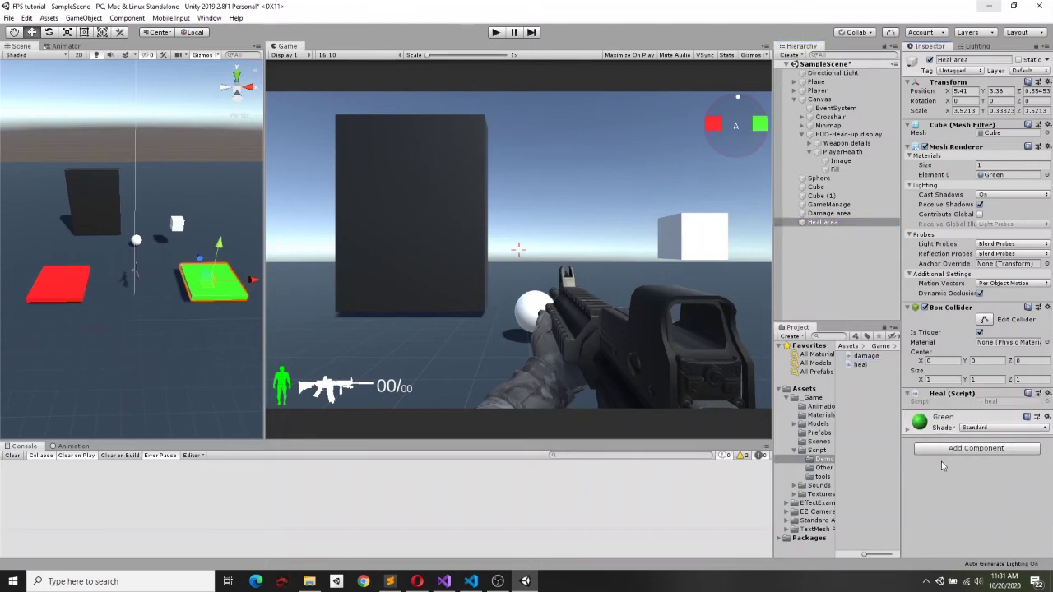
pyautogui.click(831, 203)
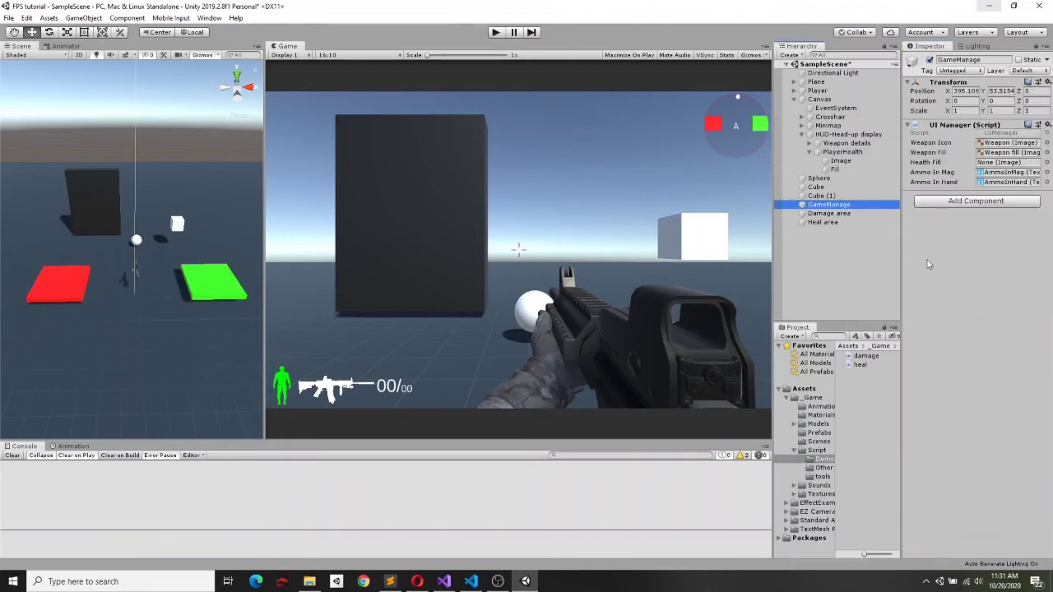
# Assign the Fill image to the UI Manager's Health Fill slot and rename it HealthFill.
pyautogui.moveTo(835, 168); pyautogui.dragTo(990, 163)
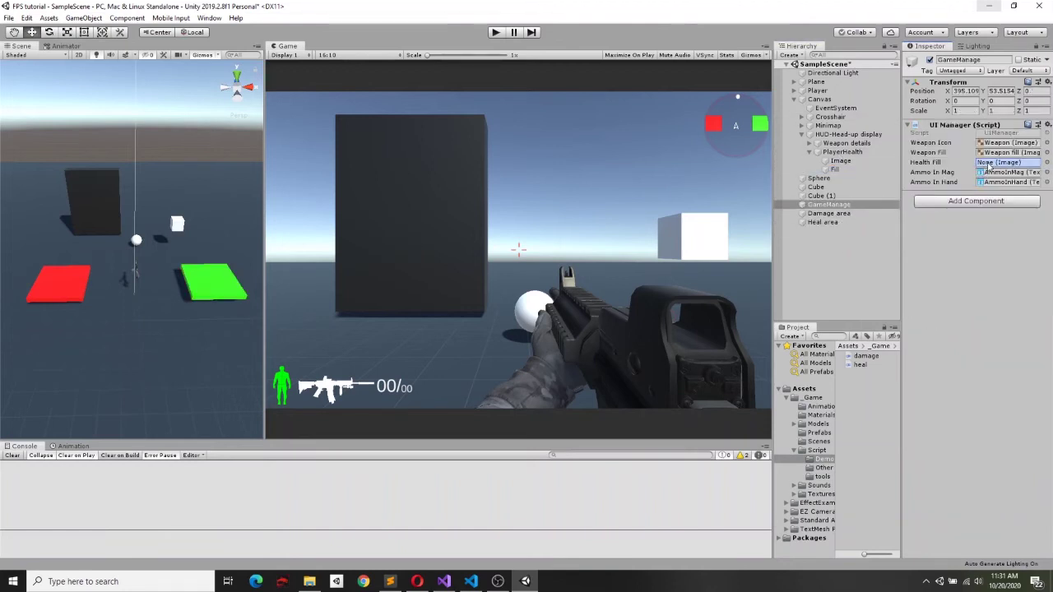
pyautogui.click(833, 170)
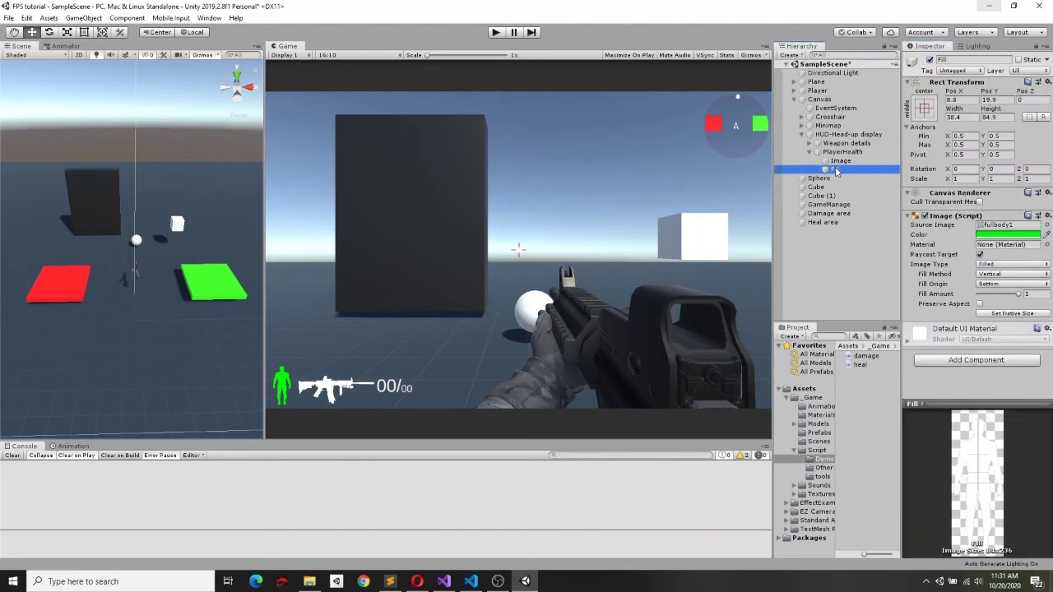
pyautogui.click(833, 170)
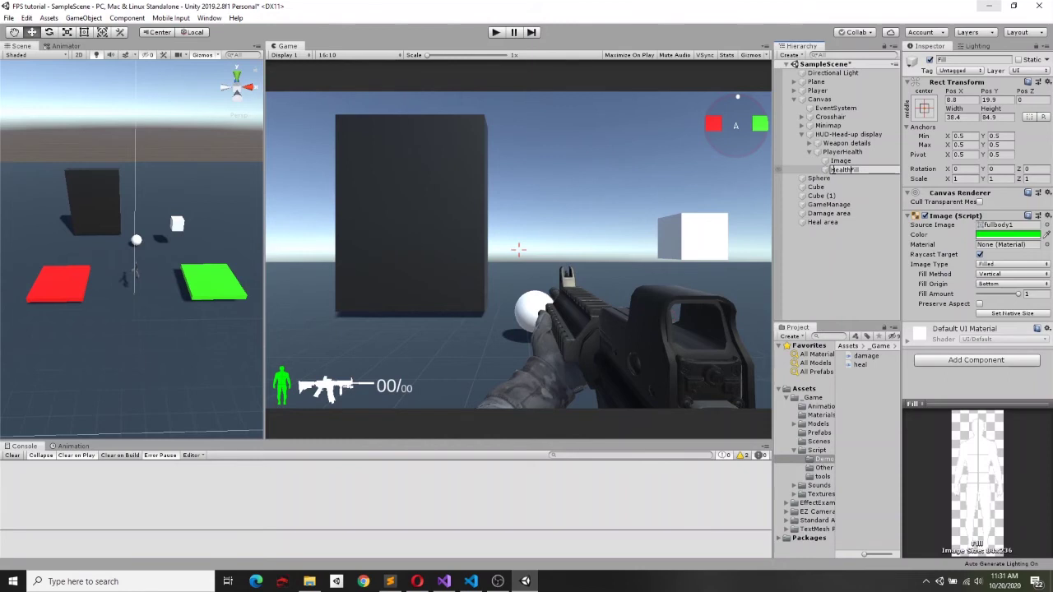
pyautogui.press('Return')
pyautogui.click(828, 204)
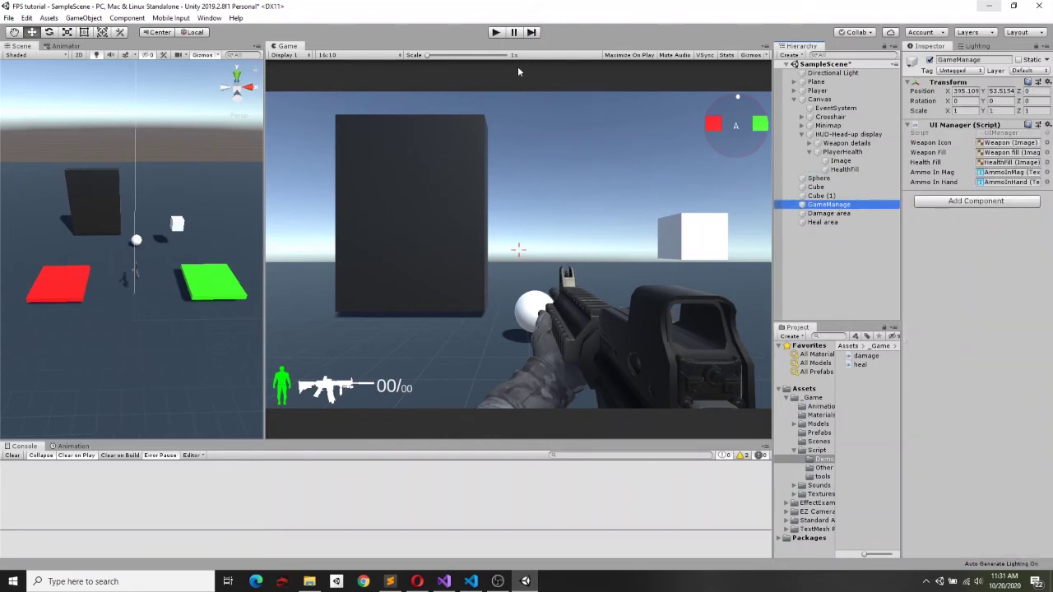
# Select the Player and edit its Current Health value.
pyautogui.click(817, 90)
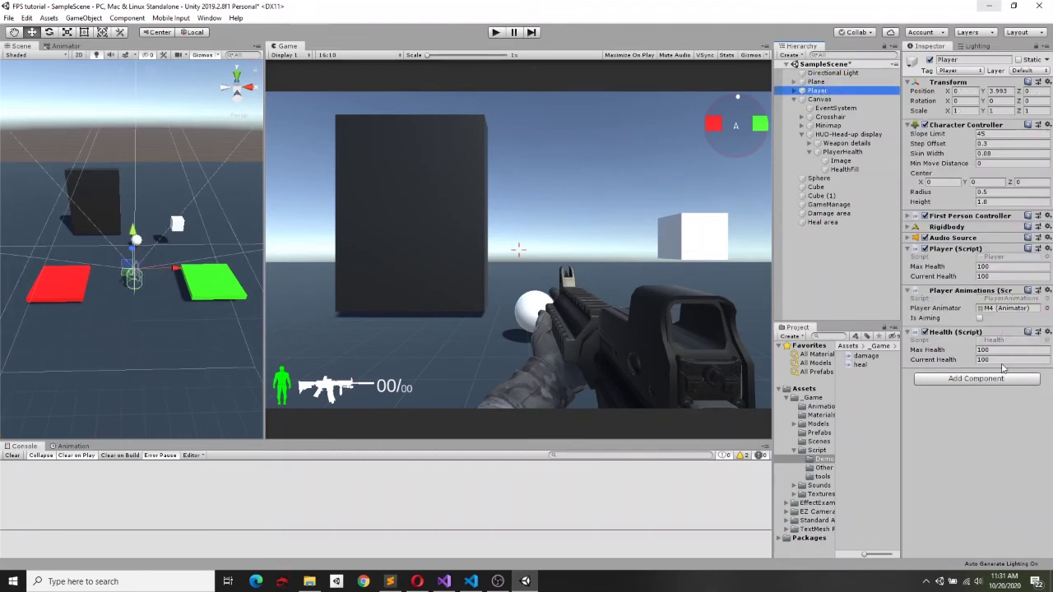
pyautogui.click(1013, 362)
pyautogui.click(1016, 362)
# Enter Play mode and stand on the red damage pad until health drops to 0.
pyautogui.click(495, 32)
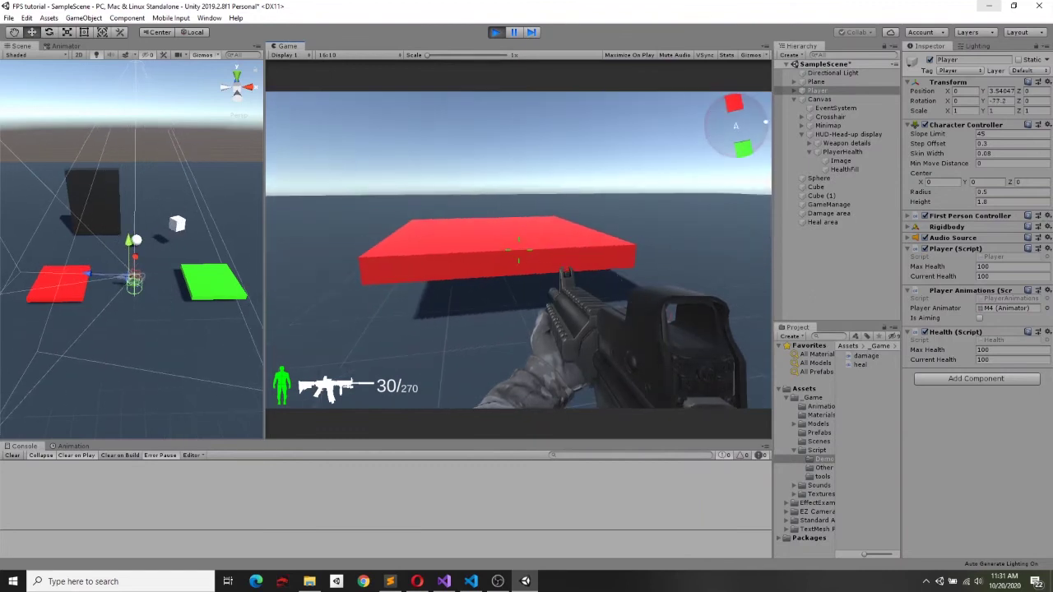
pyautogui.press('w')
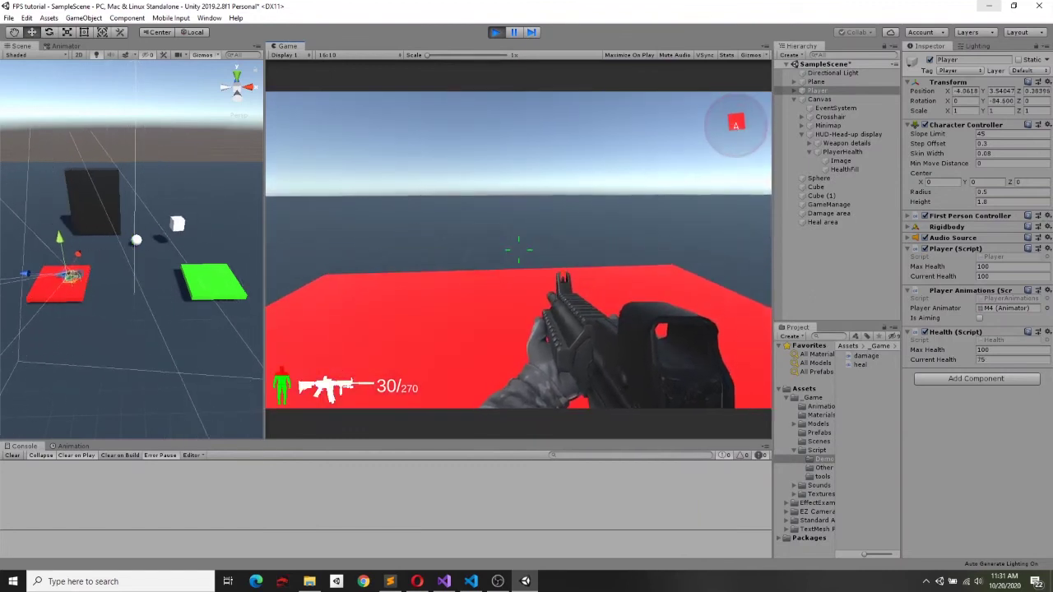
pyautogui.press('s')
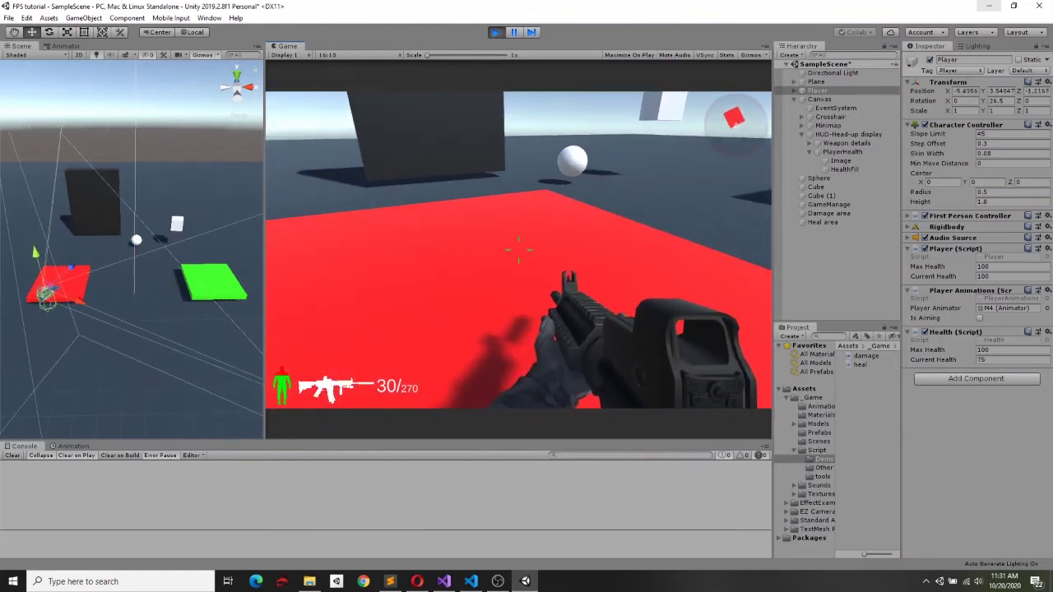
pyautogui.press('s')
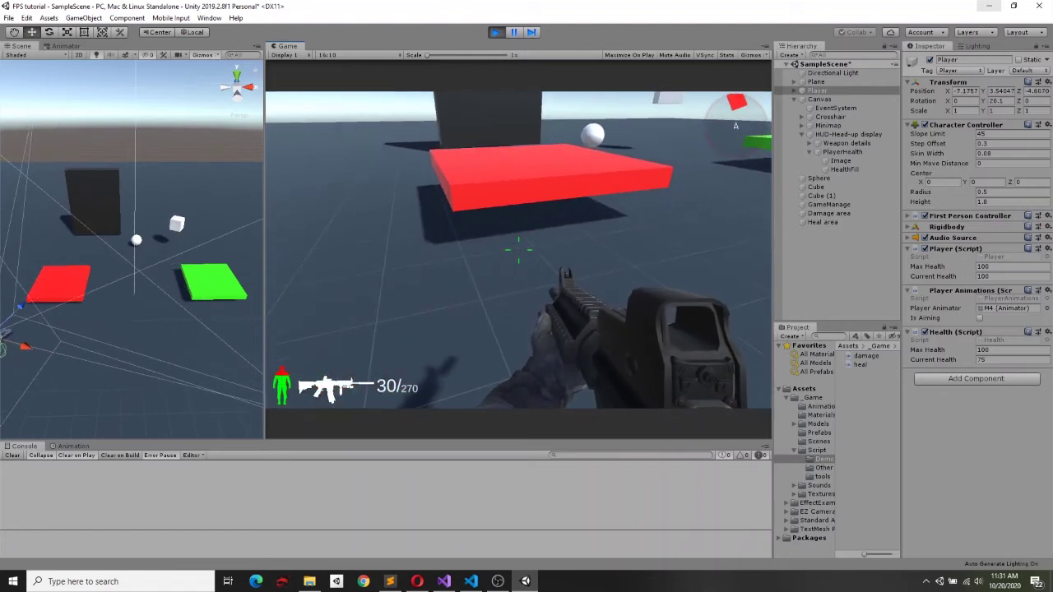
pyautogui.press('w')
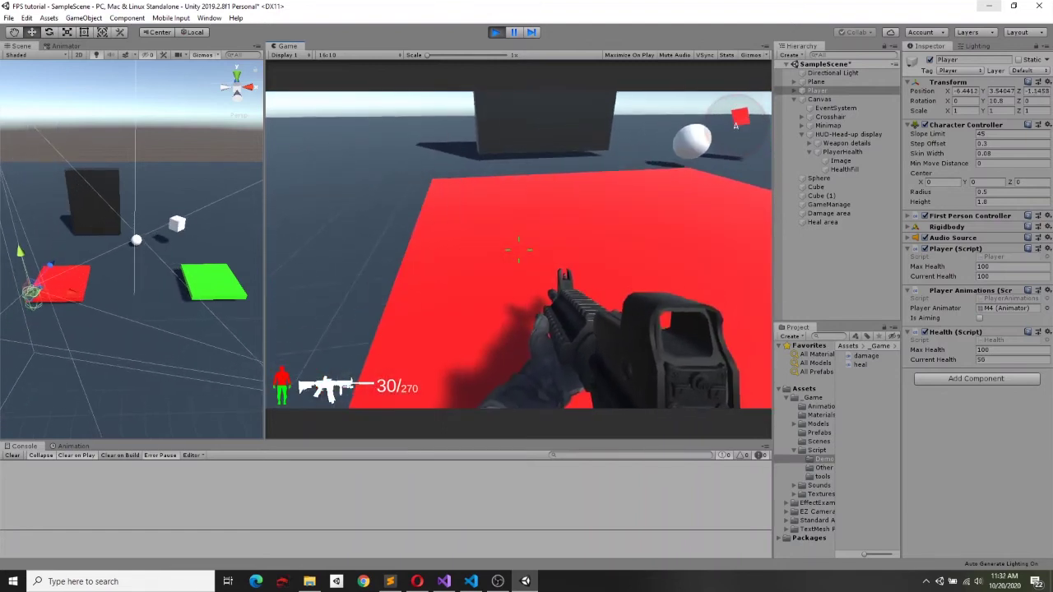
pyautogui.press('w')
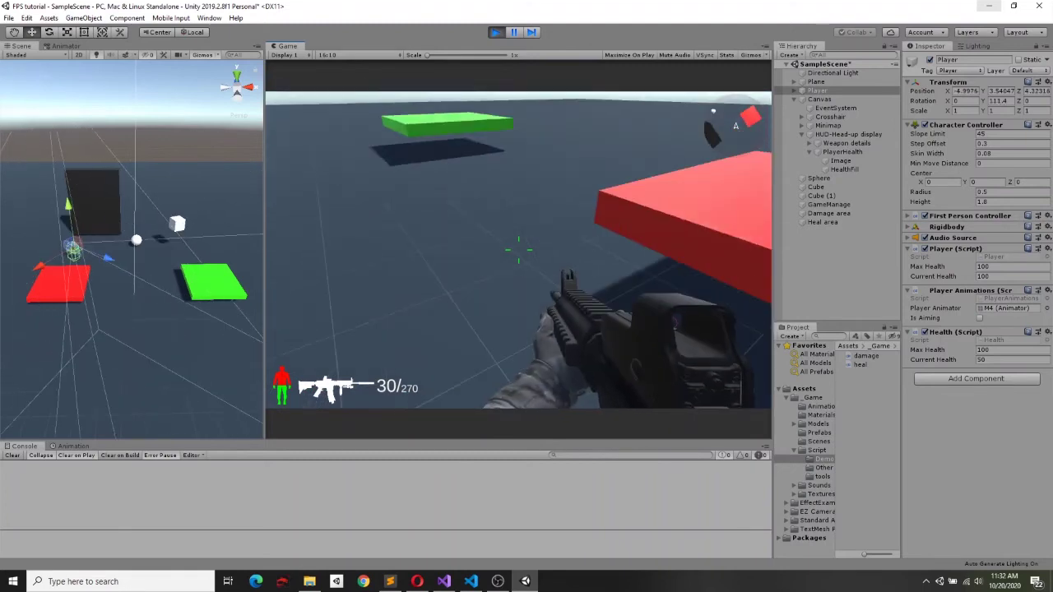
pyautogui.press('w')
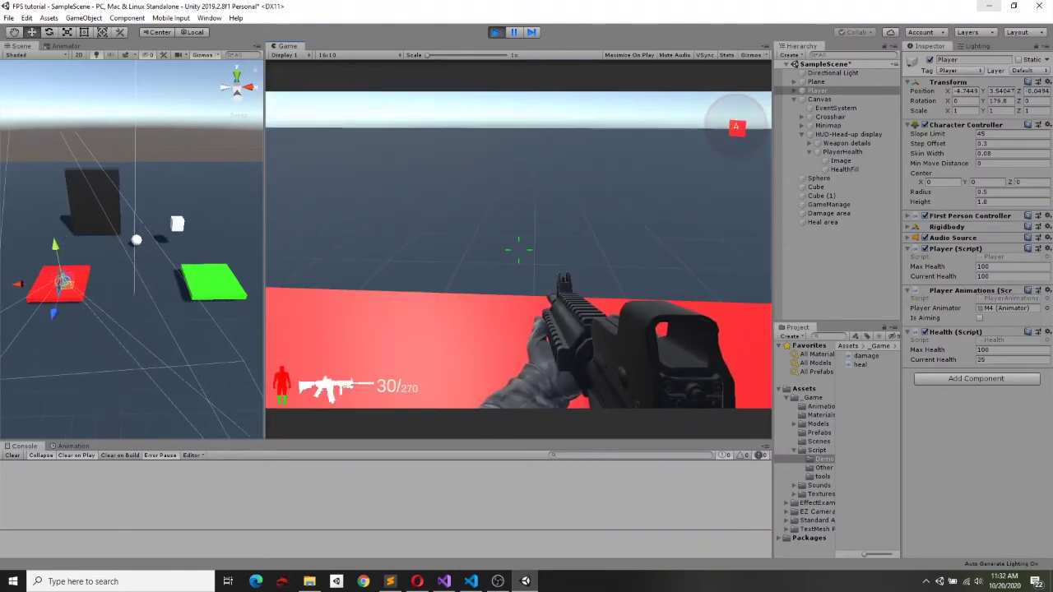
pyautogui.press('w')
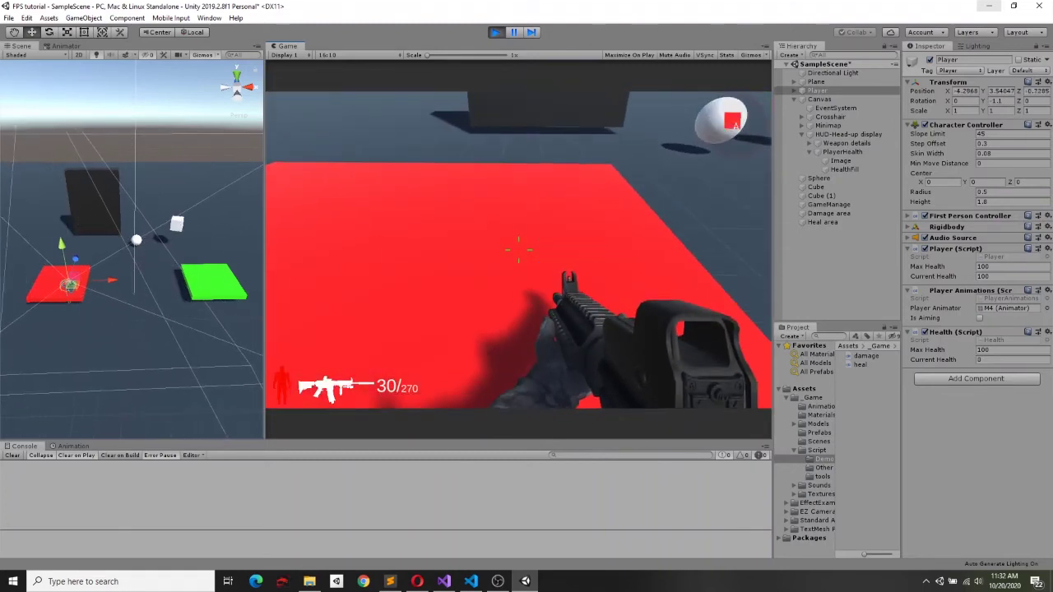
pyautogui.press('w')
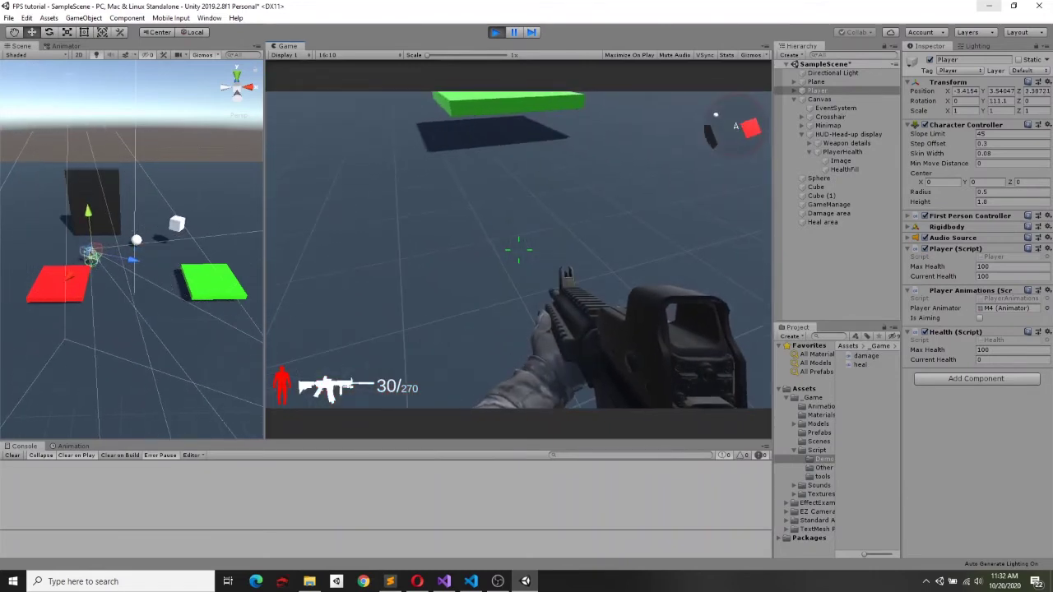
pyautogui.press('w')
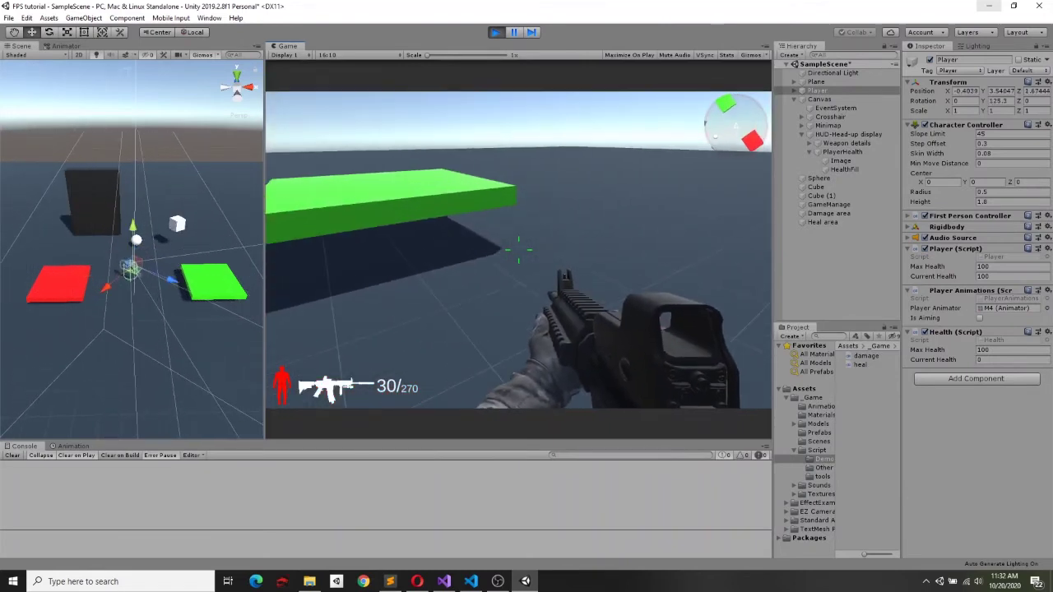
pyautogui.press('w')
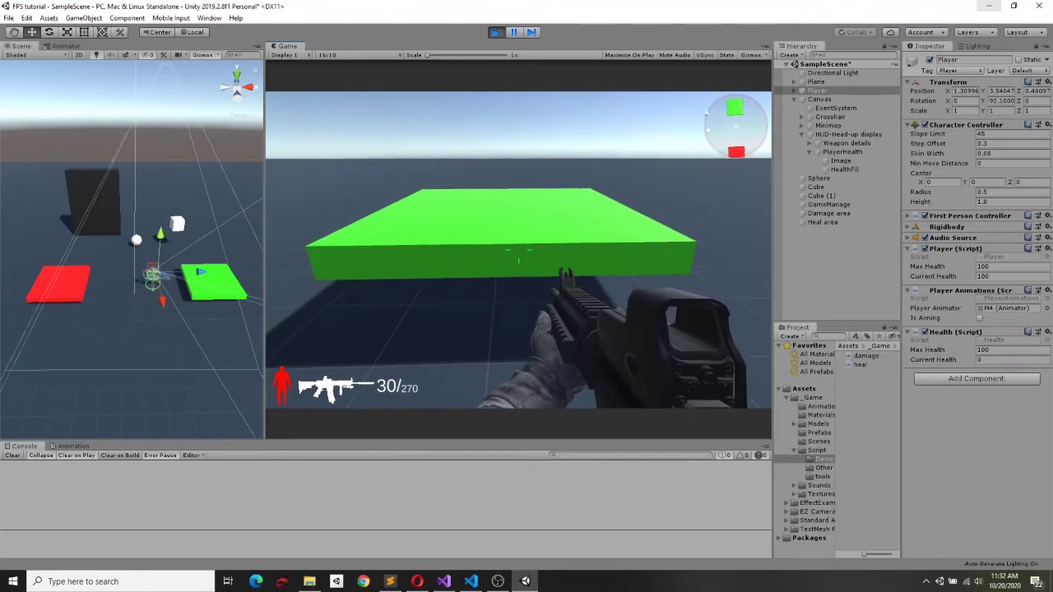
# Walk onto the green heal pad to restore health from 75 back to 100.
pyautogui.moveTo(518, 260)
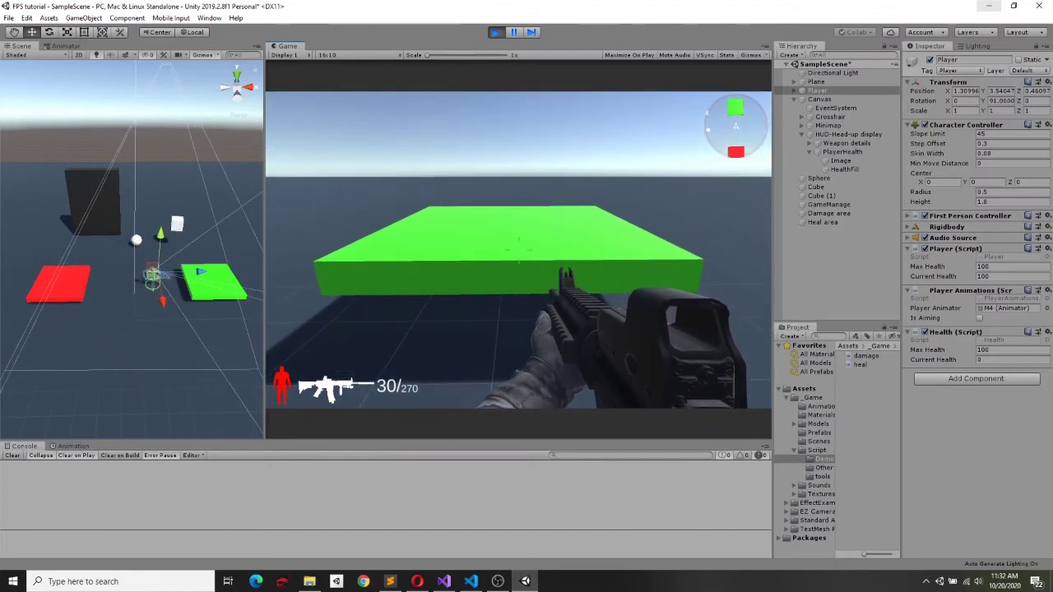
pyautogui.press('w')
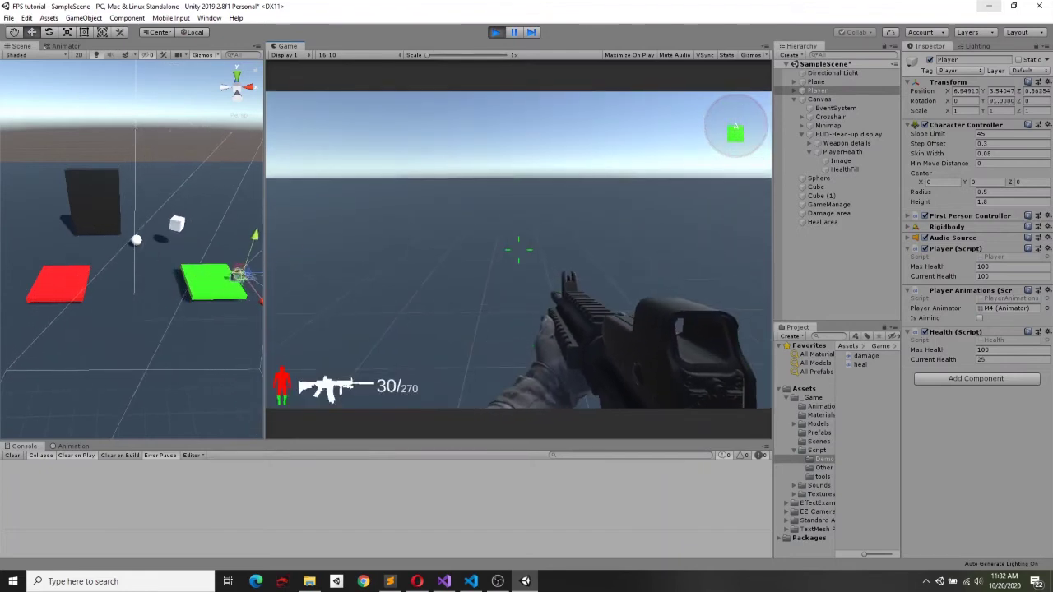
pyautogui.press('w')
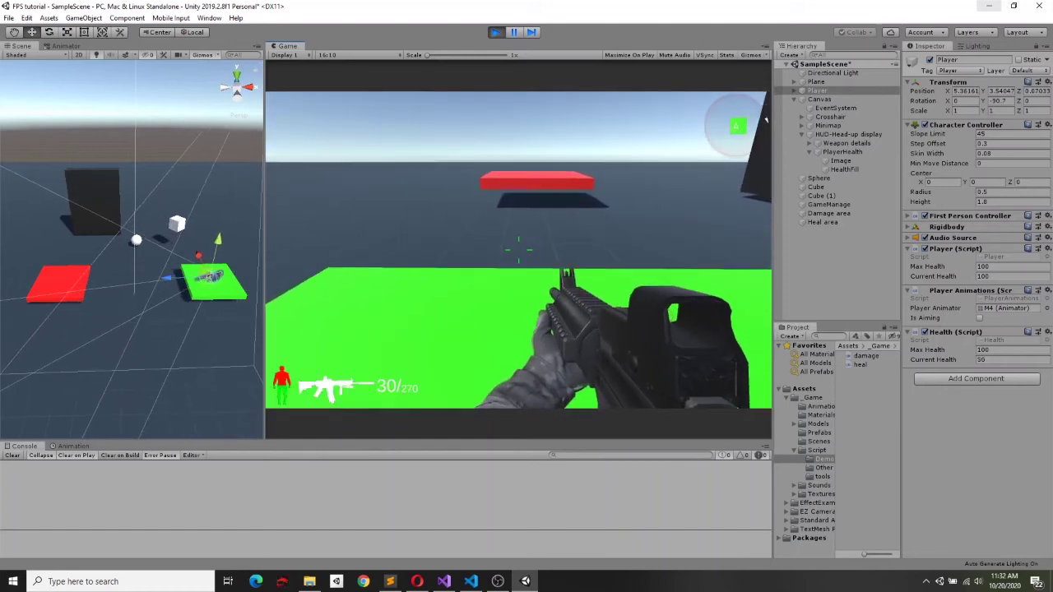
pyautogui.press('w')
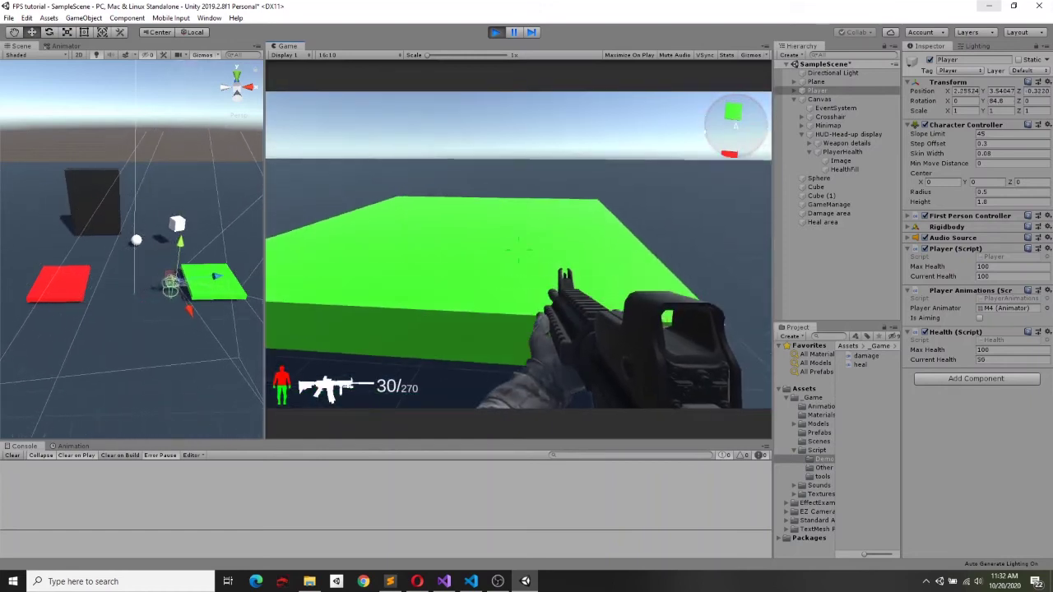
pyautogui.press('w')
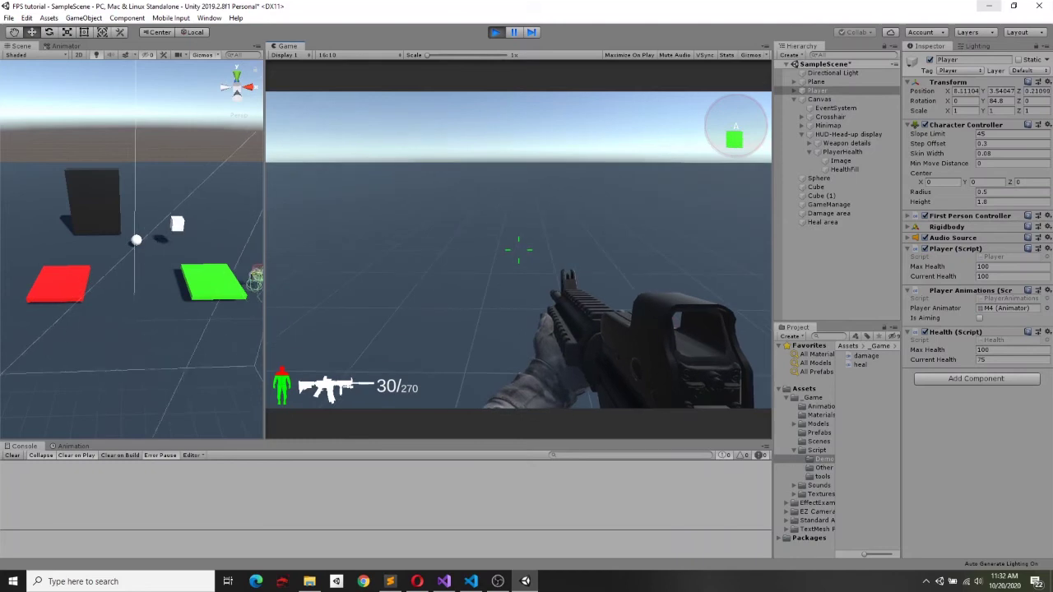
pyautogui.press('w')
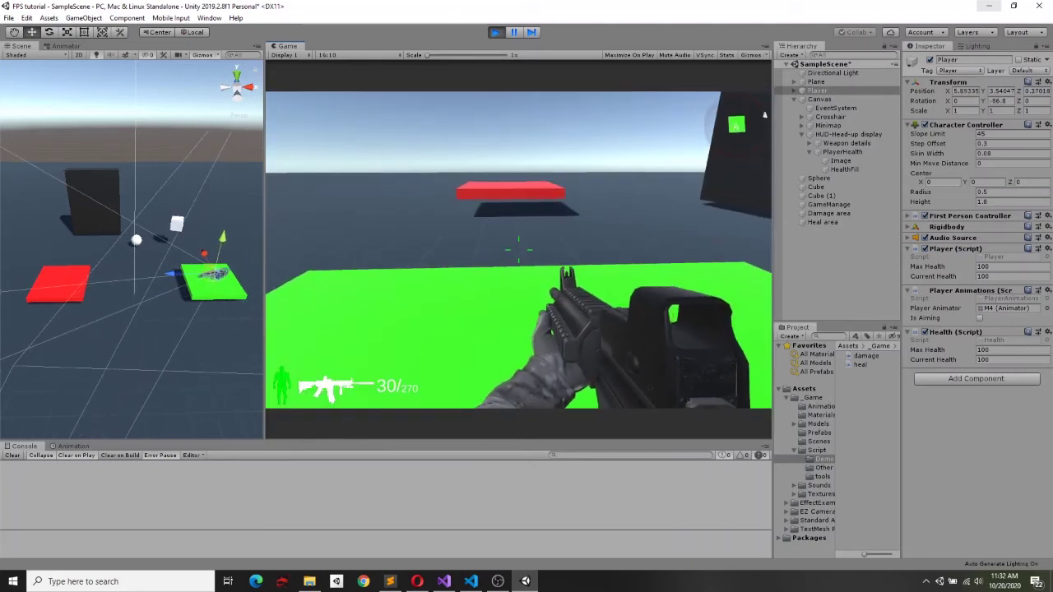
# Fire the weapon at the ground, reload, and strafe left.
pyautogui.moveTo(518, 249)
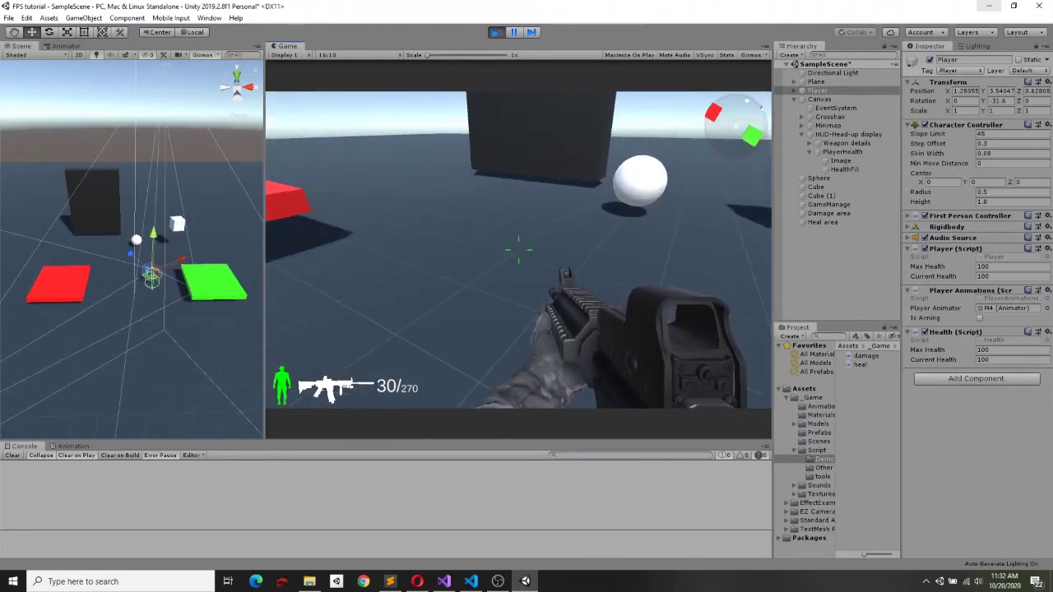
pyautogui.click(518, 249)
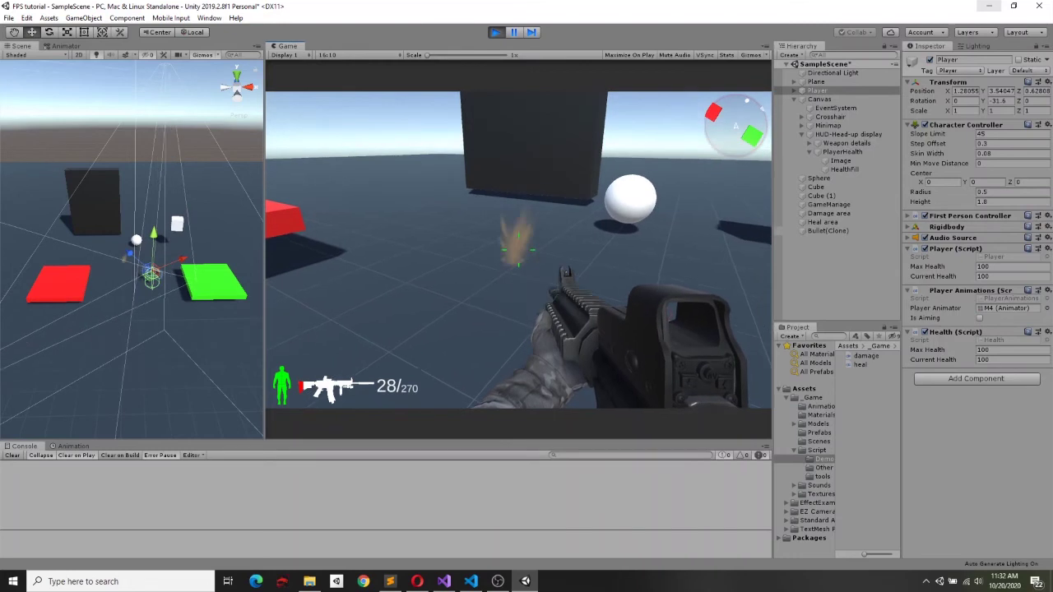
pyautogui.press('r')
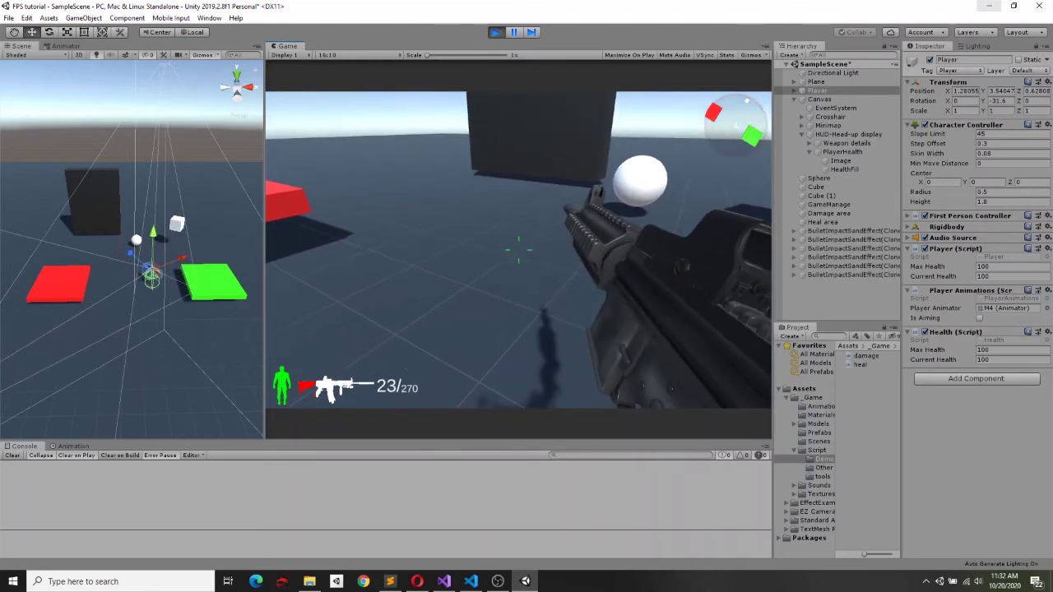
pyautogui.moveTo(519, 249)
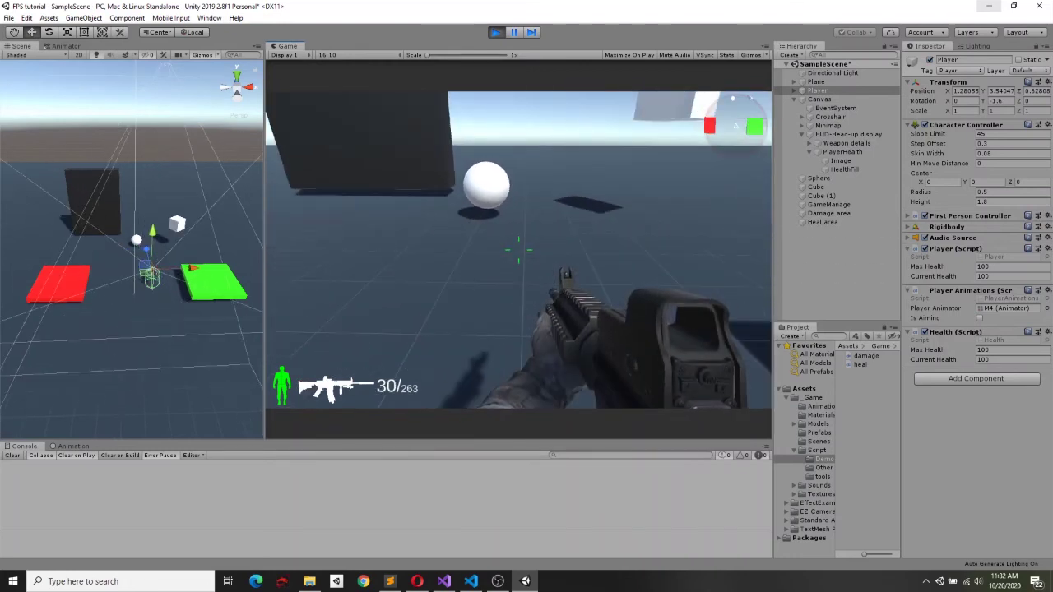
pyautogui.press('a')
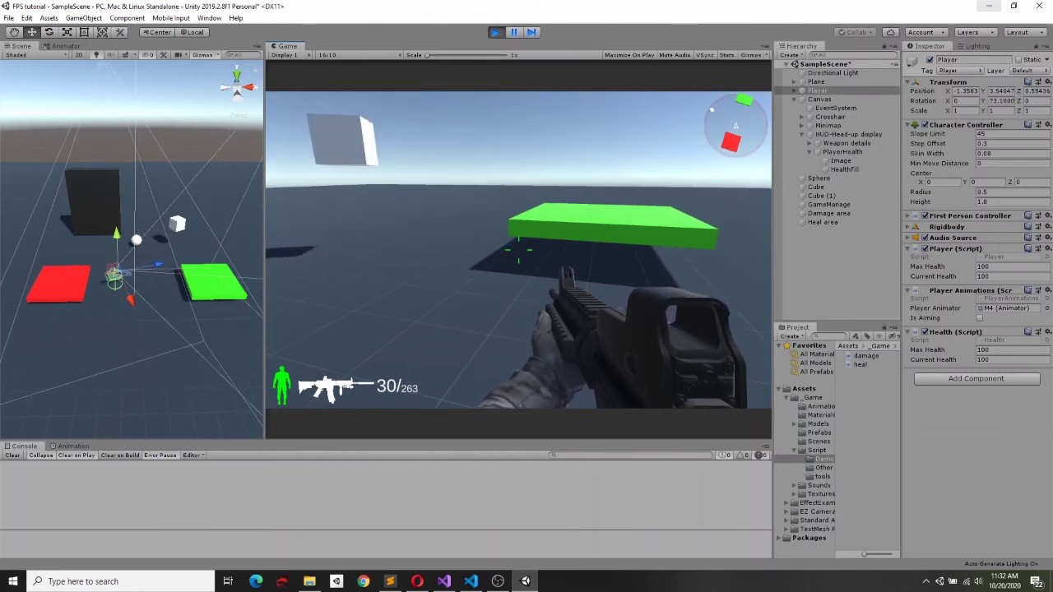
# Exit Play mode and deactivate both the Damage area and Heal area pads.
pyautogui.press('Escape')
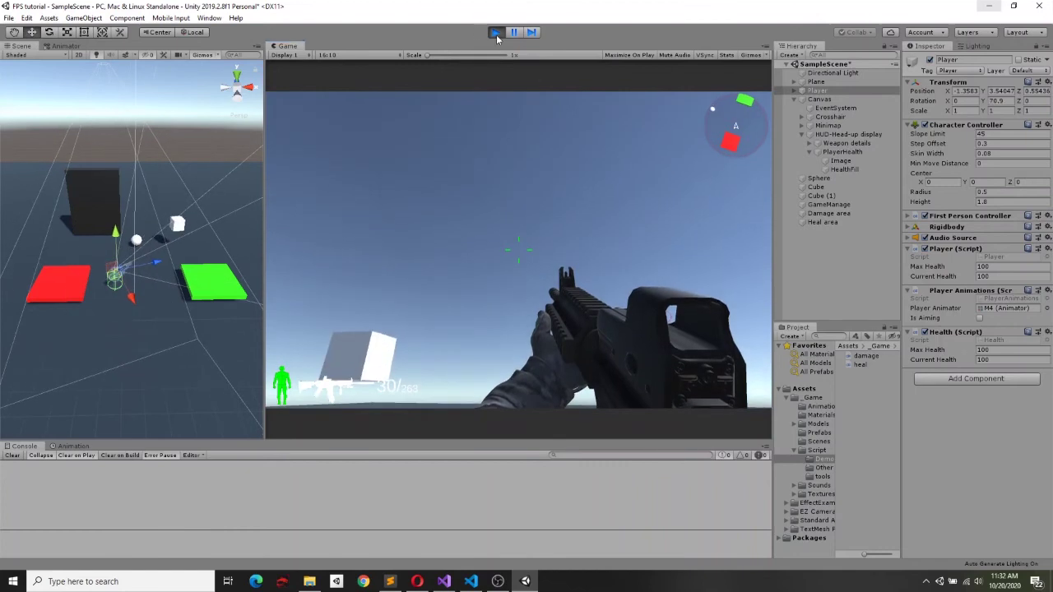
pyautogui.click(497, 37)
pyautogui.click(841, 225)
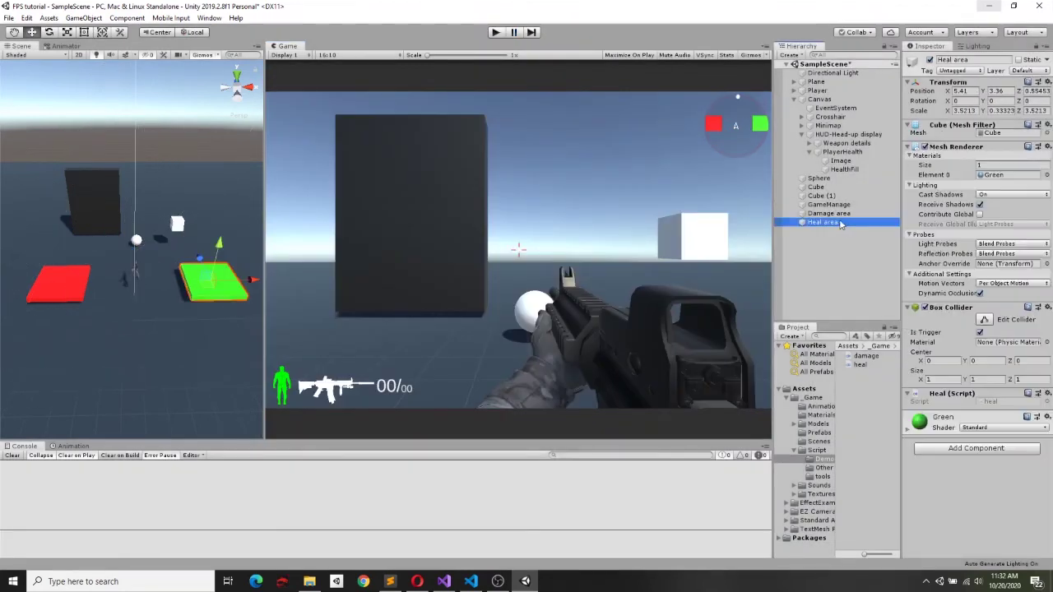
pyautogui.click(930, 61)
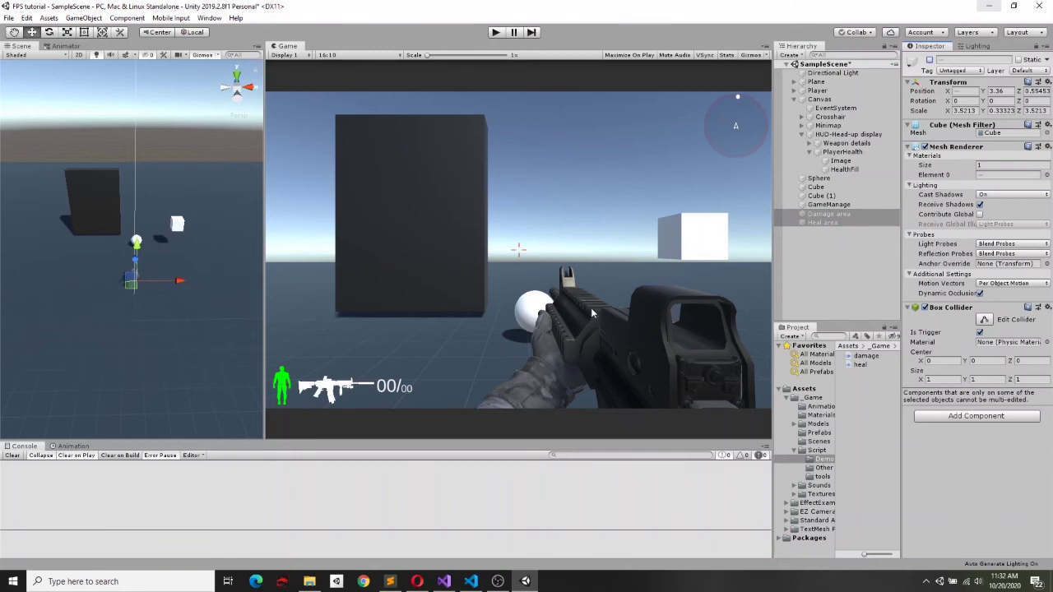
pyautogui.click(496, 34)
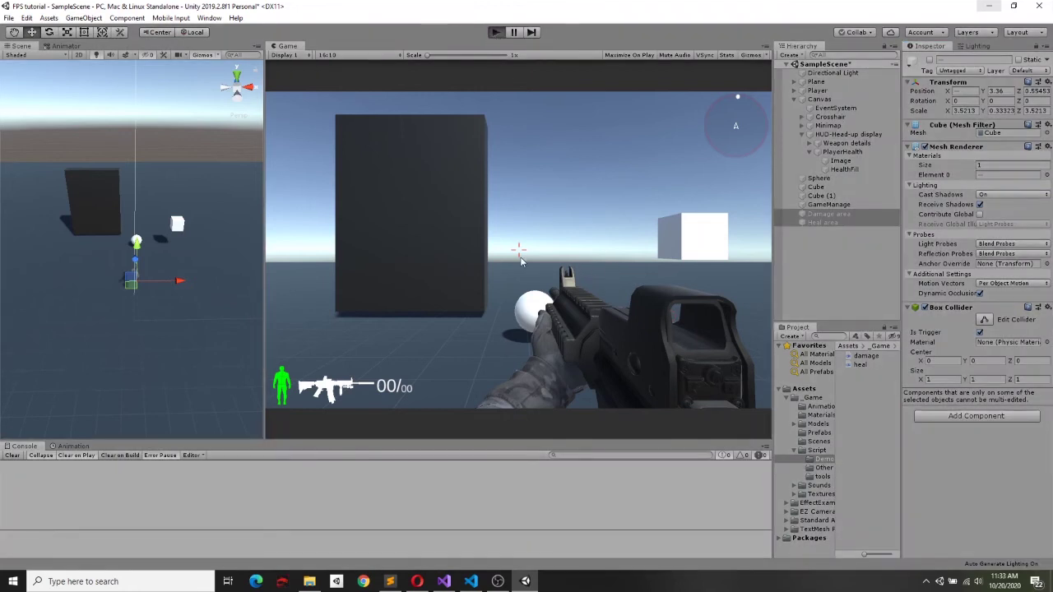
pyautogui.press('w')
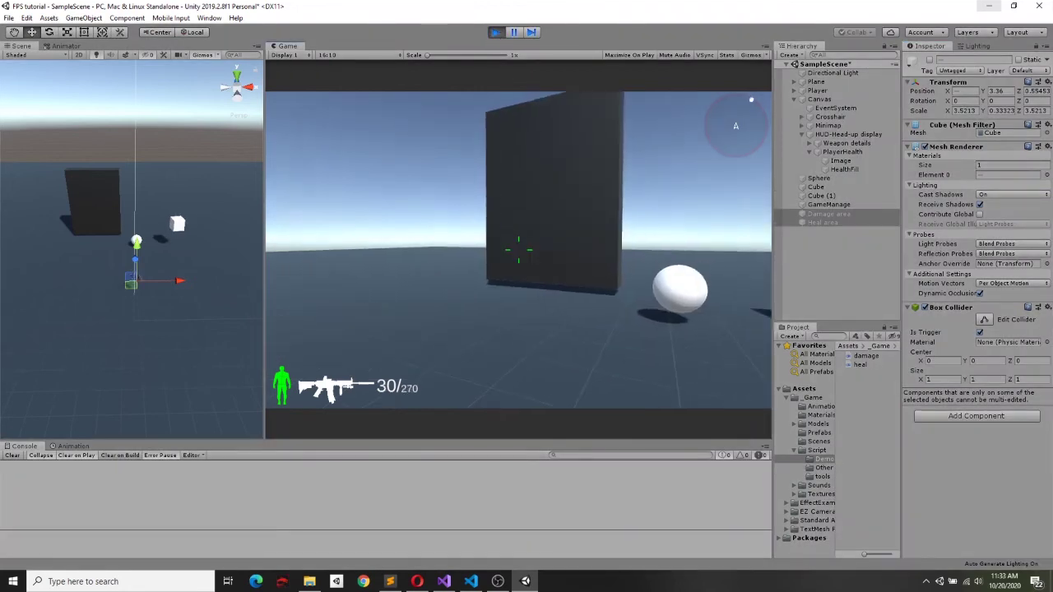
pyautogui.click(518, 248)
pyautogui.click(518, 248)
pyautogui.moveTo(518, 248); pyautogui.dragTo(518, 249)
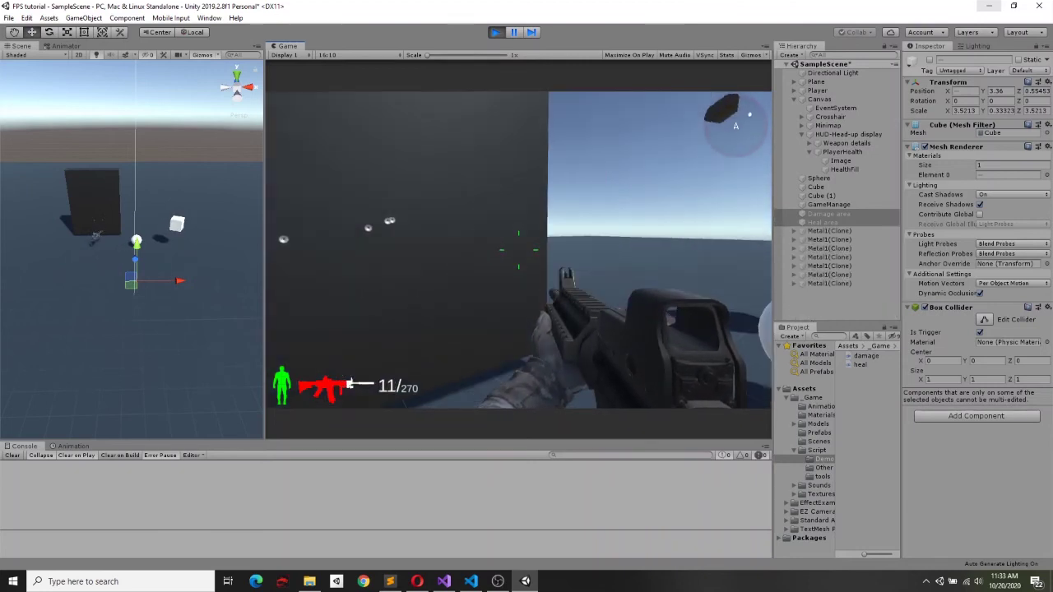
pyautogui.press('w')
pyautogui.press('r')
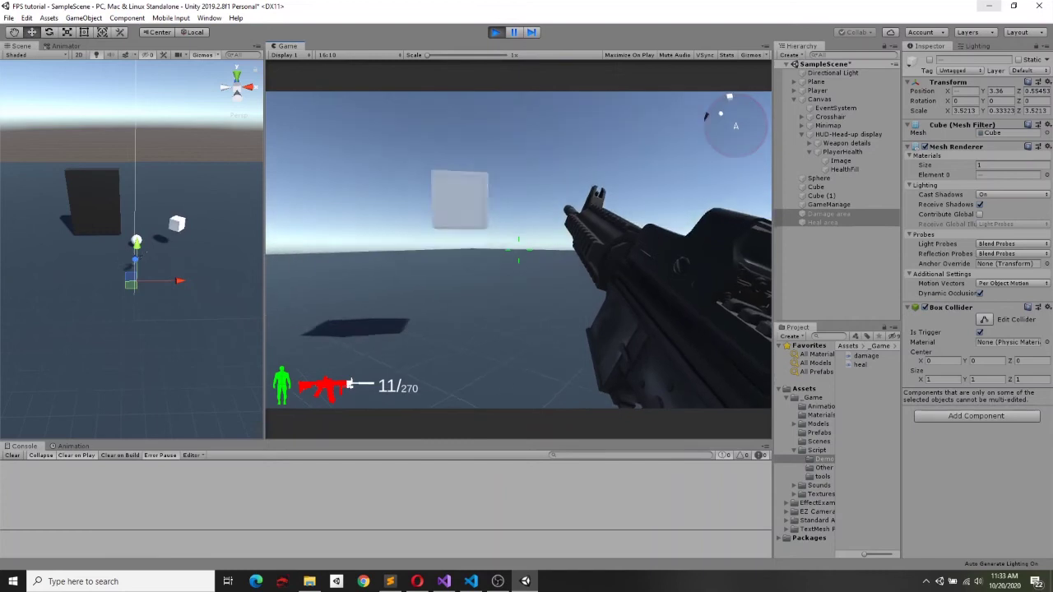
pyautogui.moveTo(518, 248); pyautogui.dragTo(518, 248)
pyautogui.press('r')
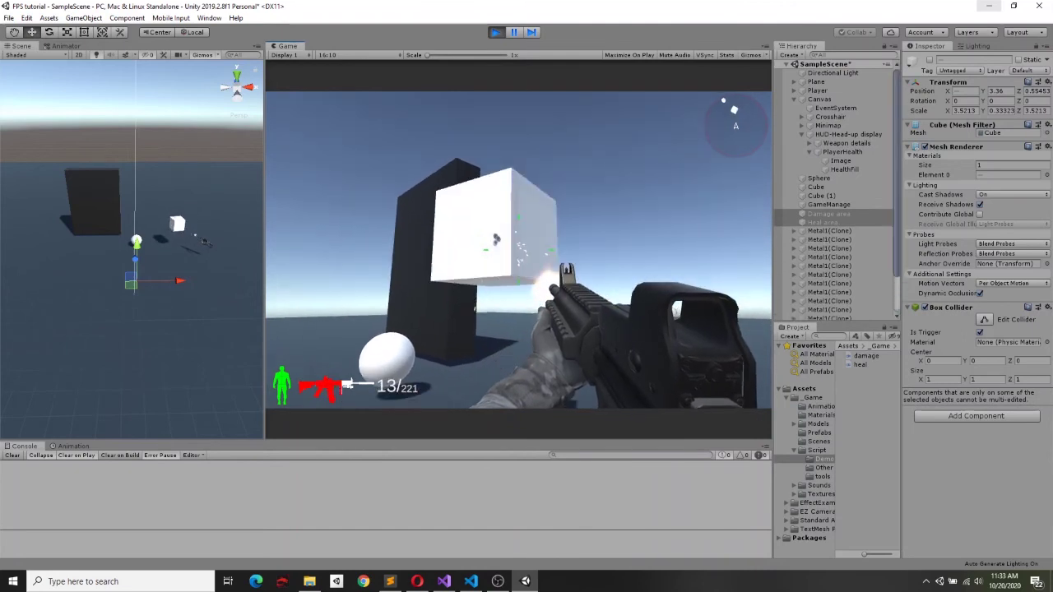
pyautogui.press('d')
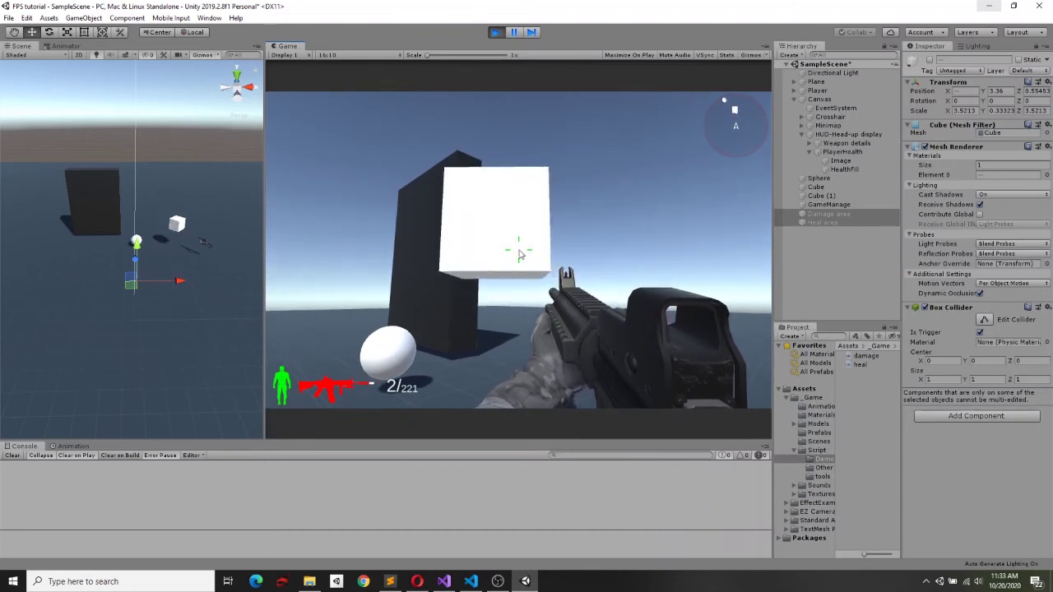
pyautogui.click(495, 33)
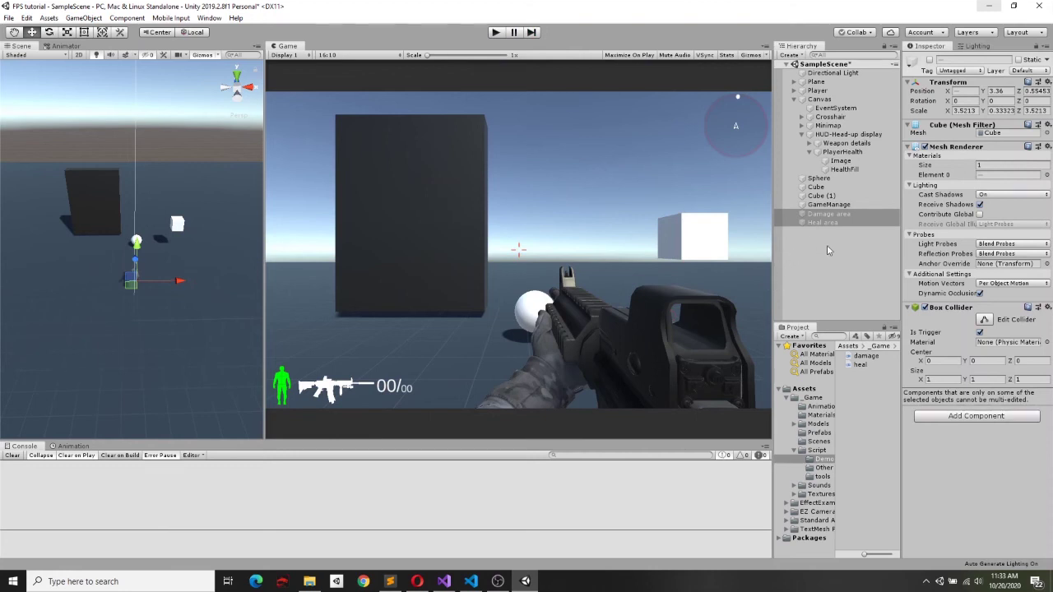
# Open Bullet.cs in Visual Studio and locate the metal and sand hit-effect Instantiate lines.
pyautogui.click(445, 582)
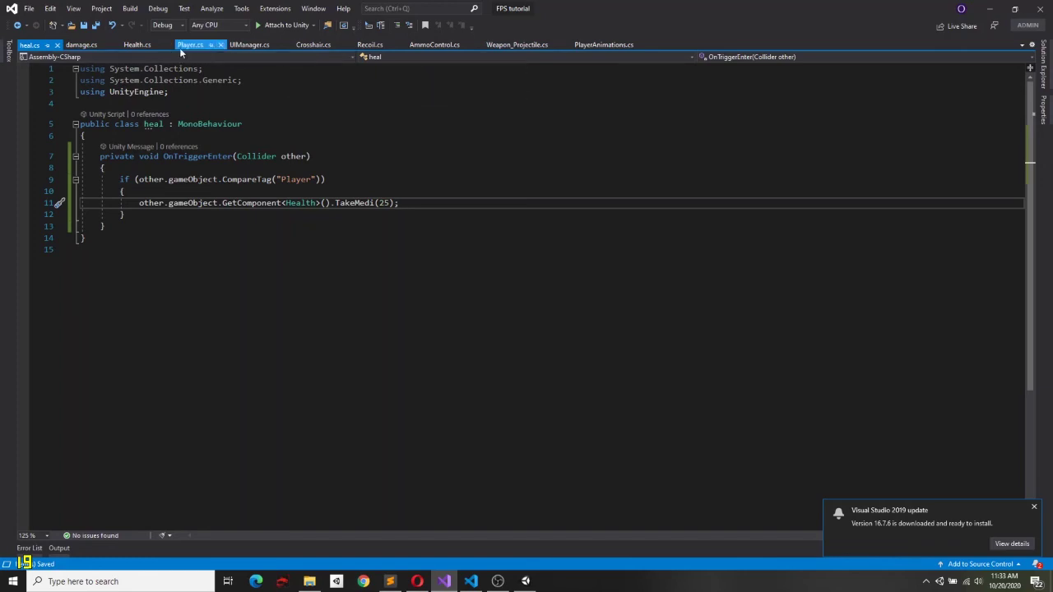
pyautogui.click(1043, 64)
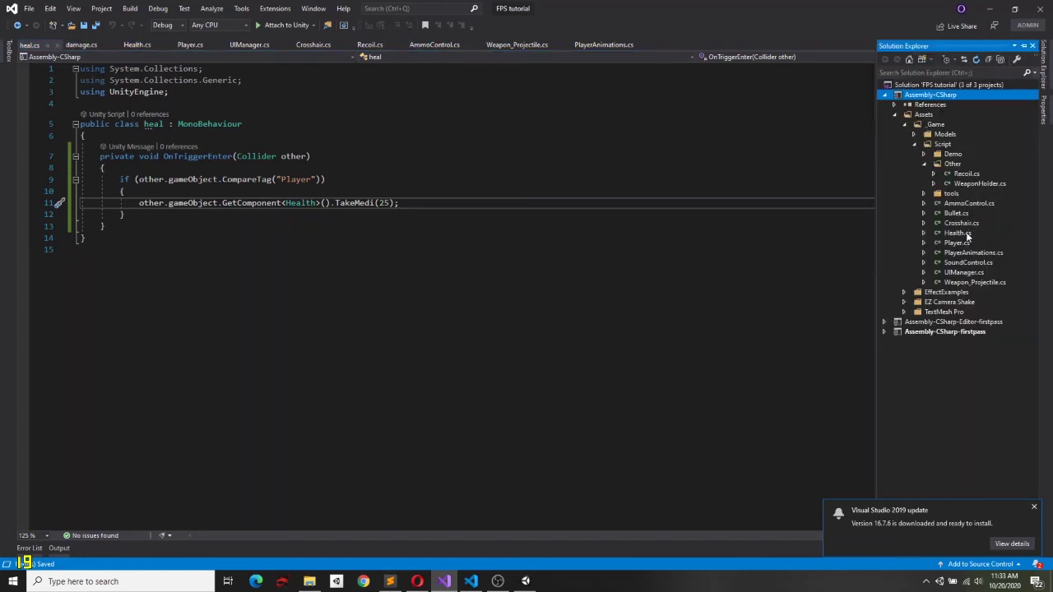
pyautogui.doubleClick(956, 213)
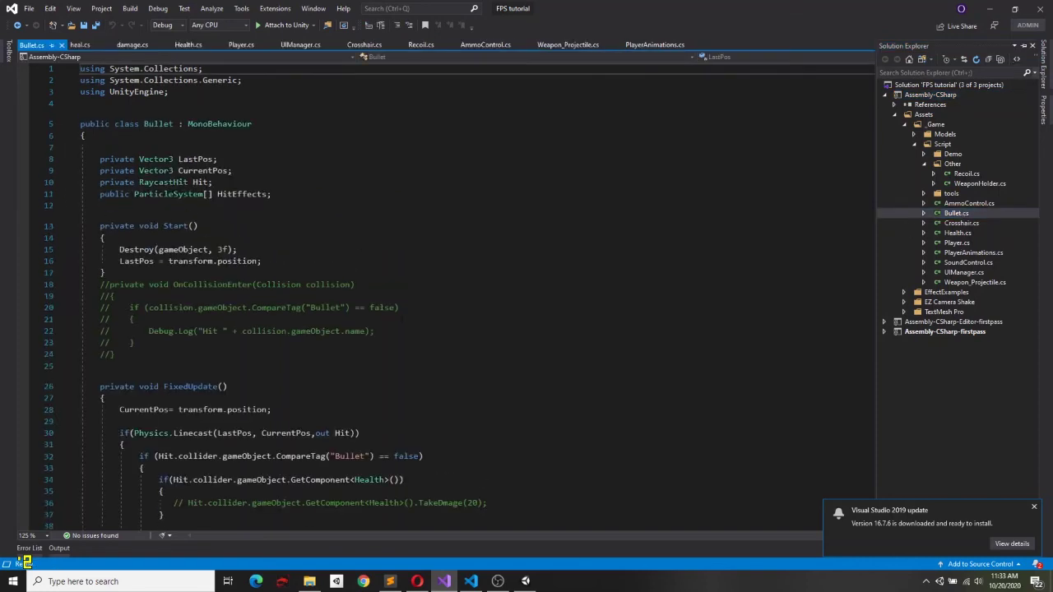
pyautogui.scroll(-8, 471, 379)
pyautogui.click(442, 339)
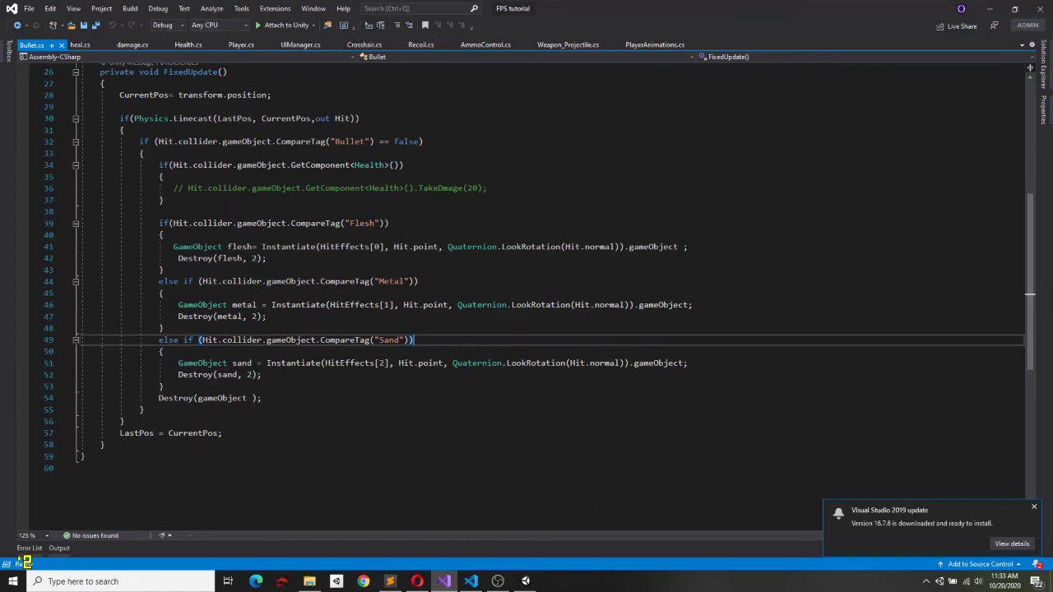
pyautogui.click(301, 304)
pyautogui.click(244, 304)
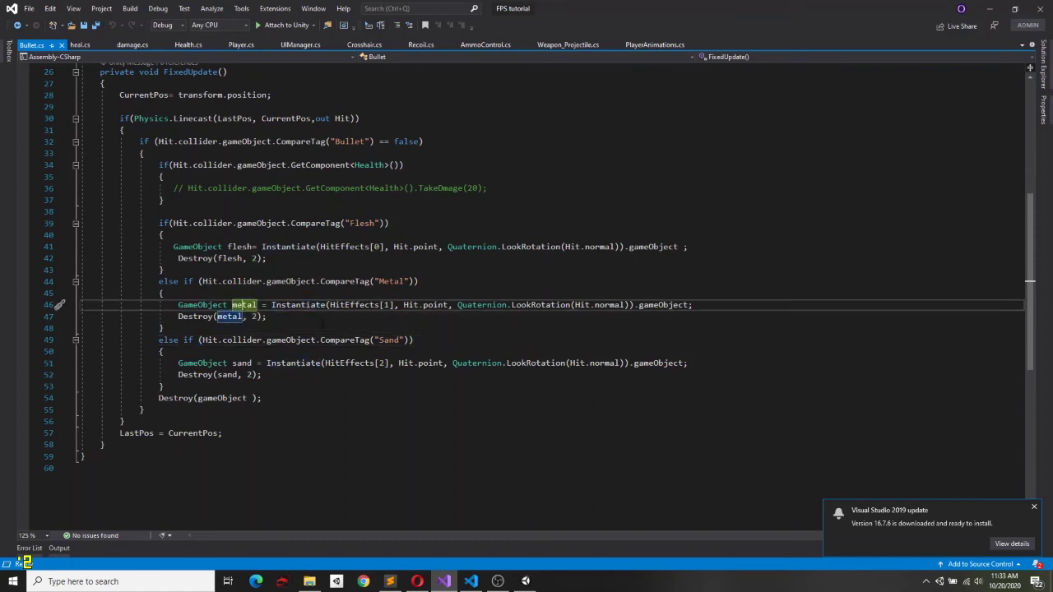
pyautogui.click(635, 306)
pyautogui.press('BackSpace')
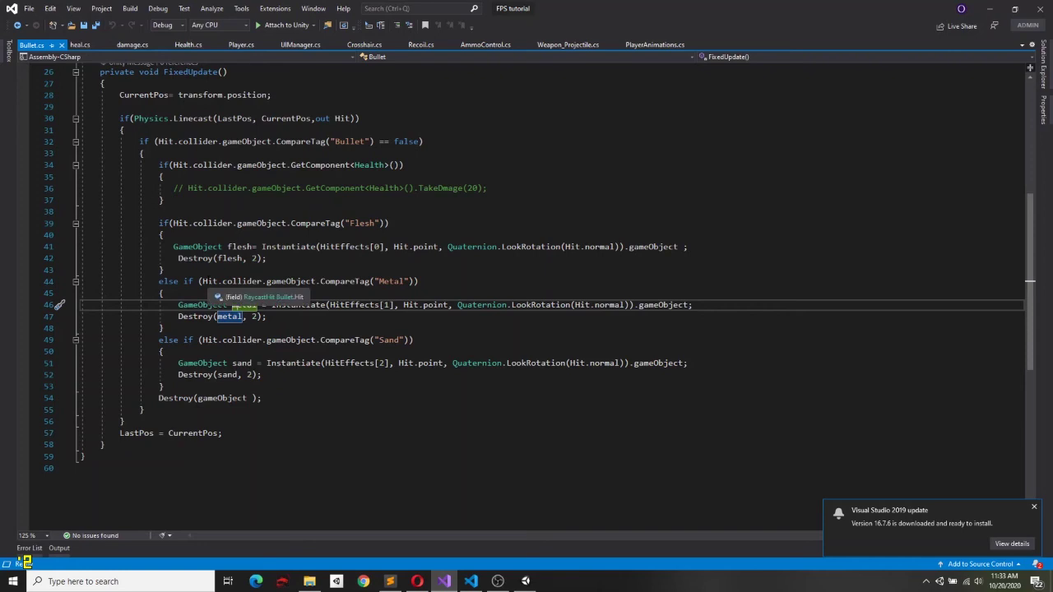
pyautogui.click(209, 282)
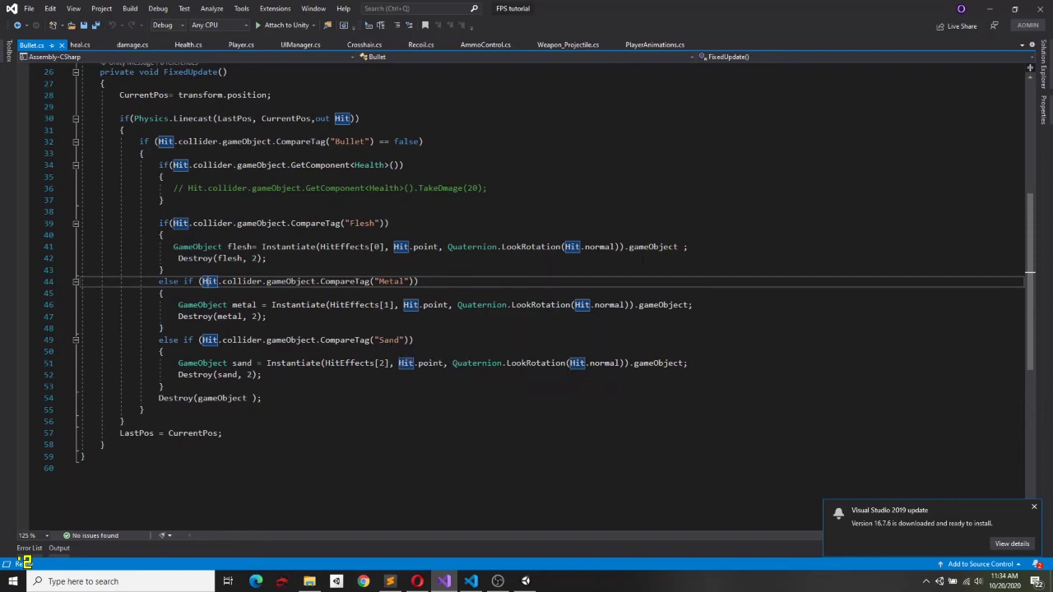
# Add Hit.transform as the parent argument to the flesh, metal and sand Instantiate calls.
pyautogui.click(620, 247)
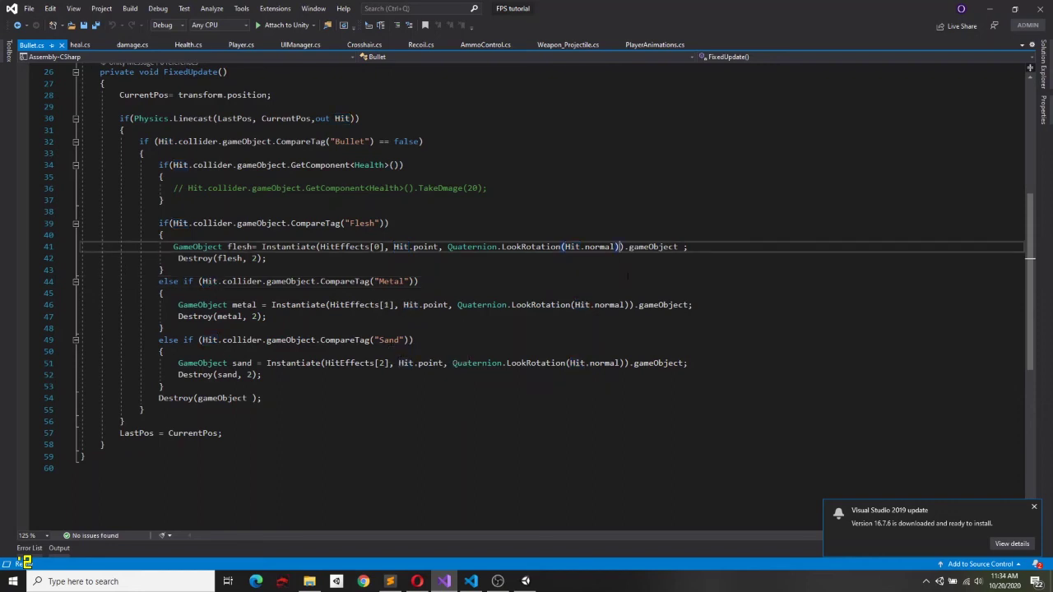
pyautogui.write(',')
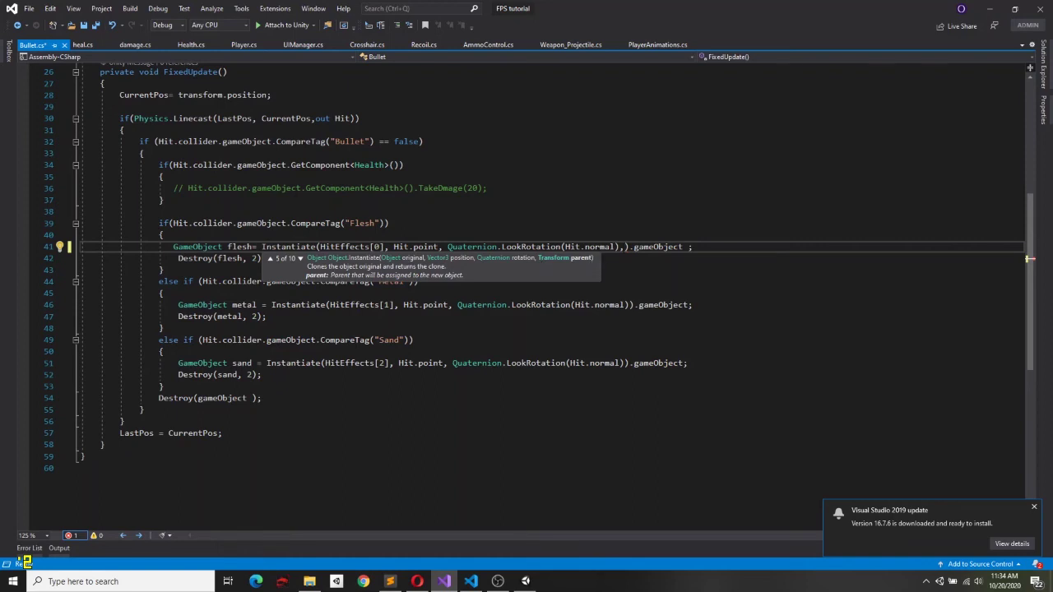
pyautogui.write('it.tra')
pyautogui.press('space')
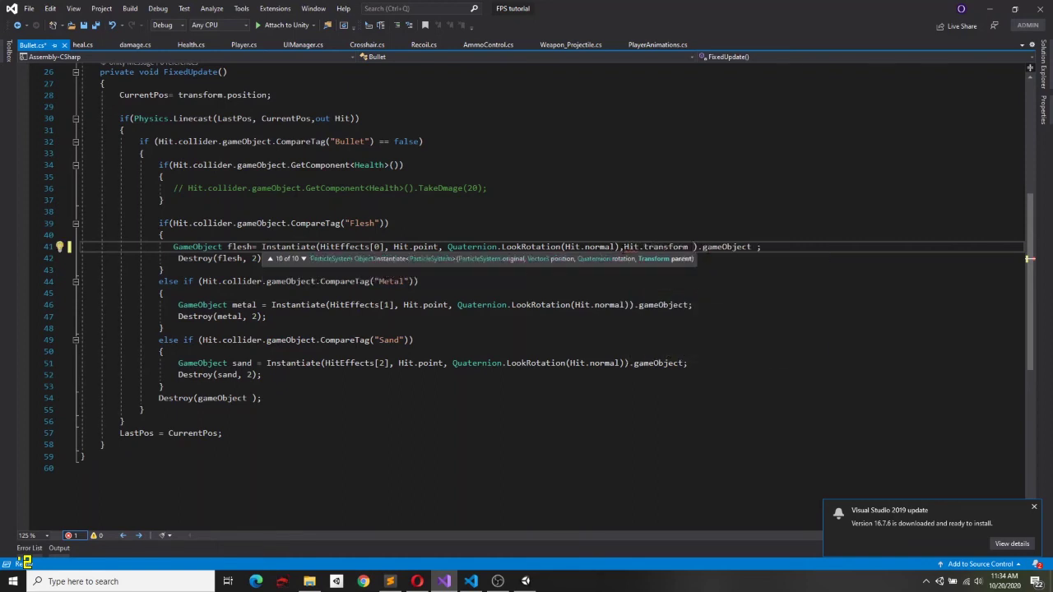
pyautogui.press('Left')
pyautogui.hotkey('ctrl', 'shift', 'Left')
pyautogui.hotkey('ctrl', 'shift', 'Left')
pyautogui.hotkey('ctrl', 'shift', 'Left')
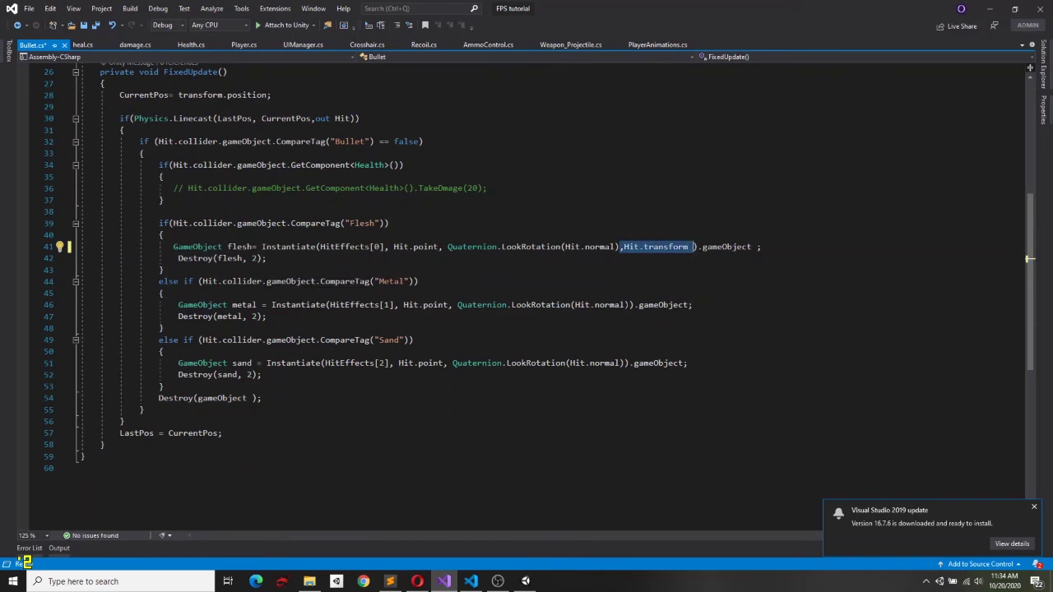
pyautogui.press('Down')
pyautogui.press('Down')
pyautogui.press('Down')
pyautogui.click(623, 366)
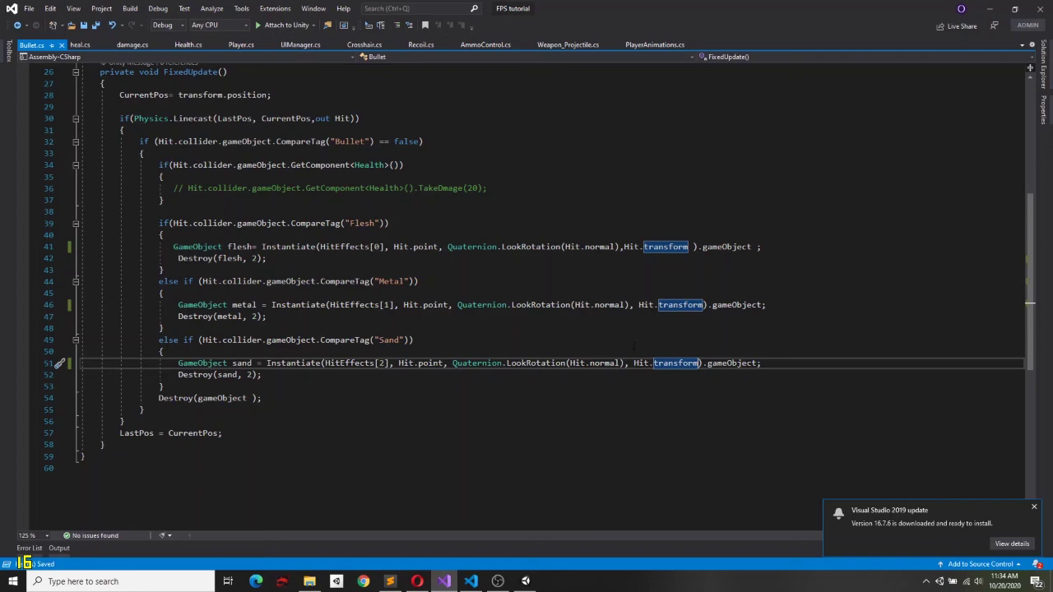
pyautogui.click(528, 581)
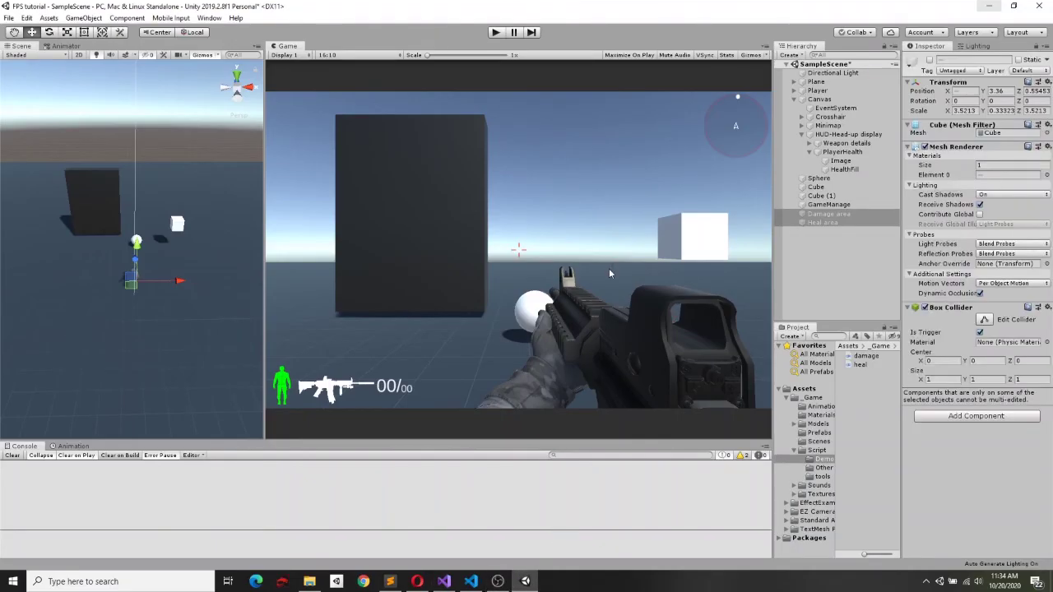
# Start Play mode and select the Rotator script in Script > tools to view its source.
pyautogui.click(495, 32)
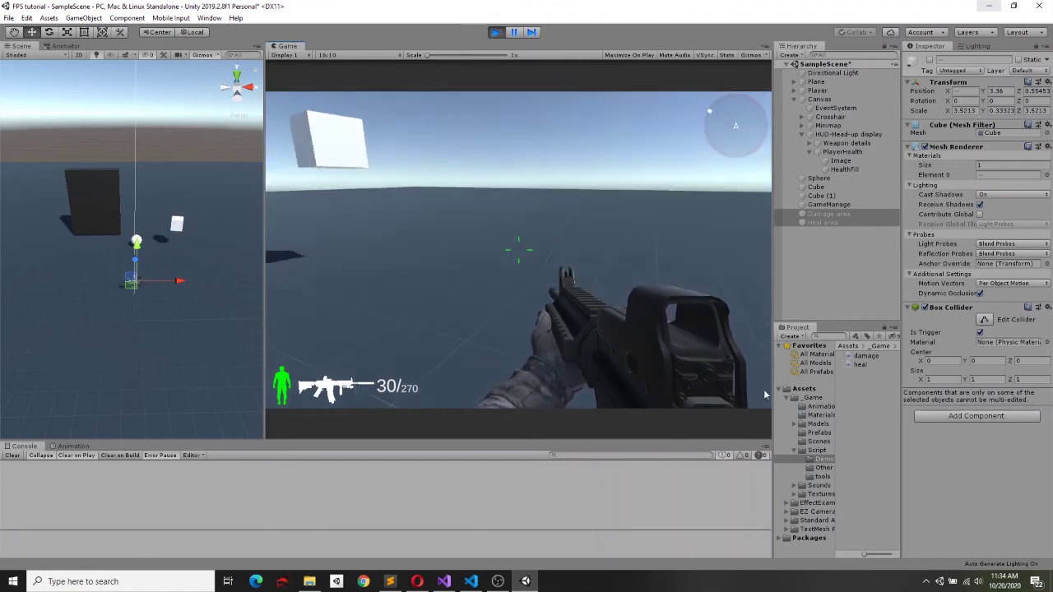
pyautogui.click(817, 449)
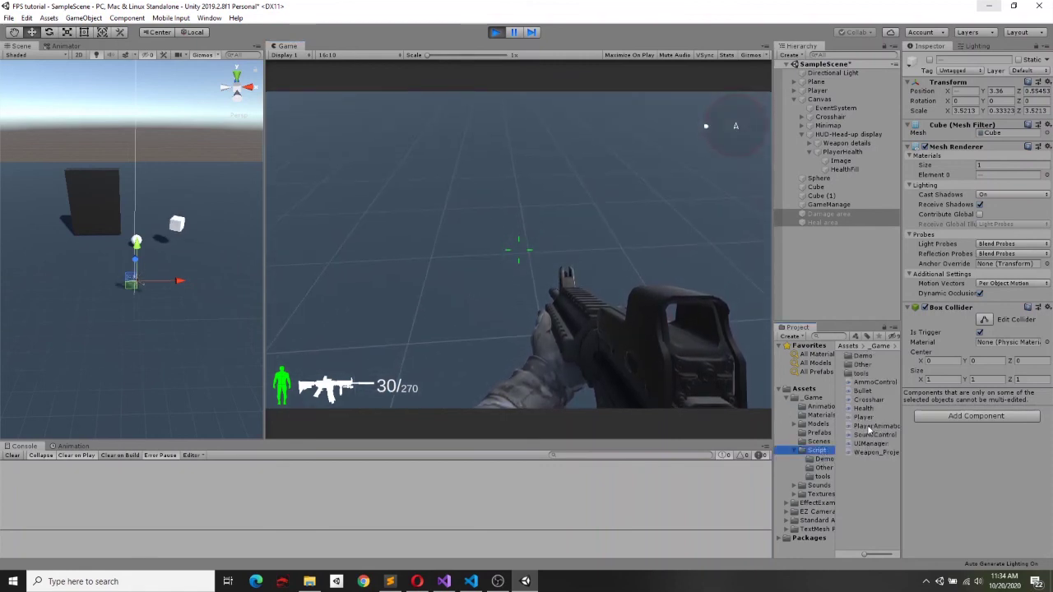
pyautogui.doubleClick(861, 372)
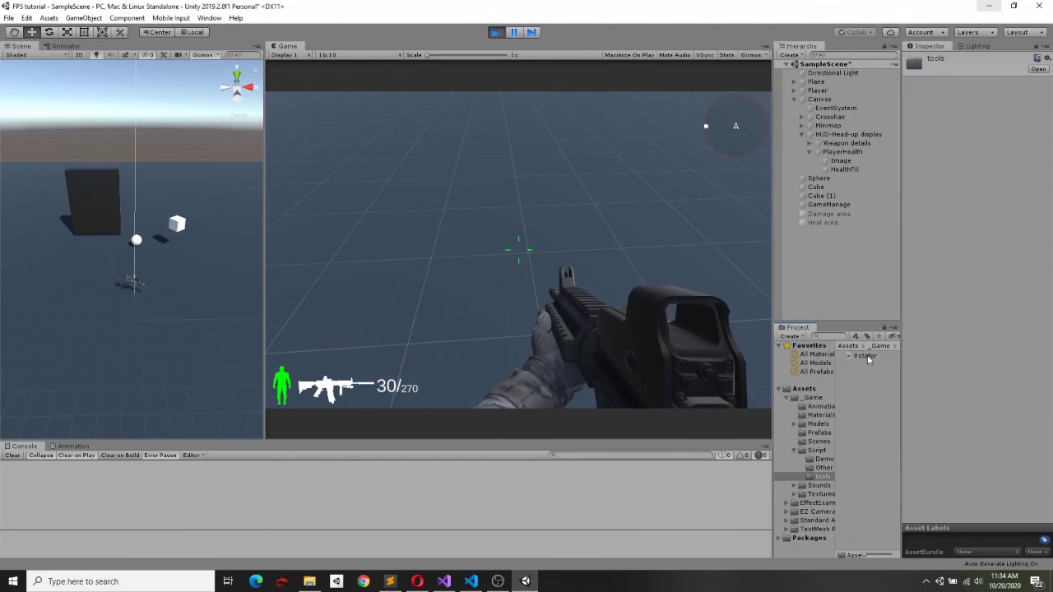
pyautogui.click(866, 354)
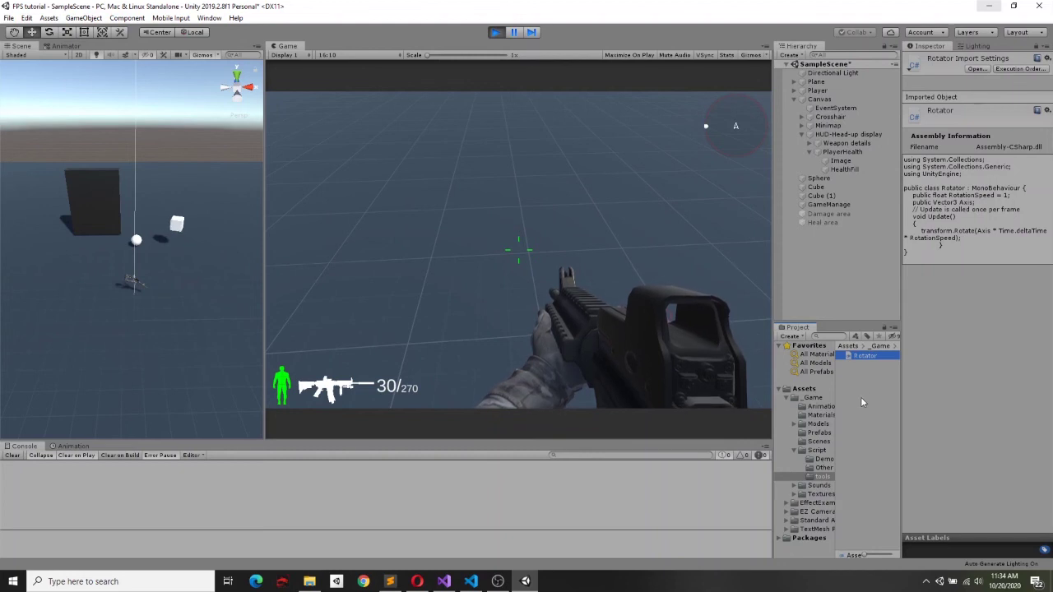
# Walk toward the rotating cube, firing at it and reloading between bursts.
pyautogui.click(631, 344)
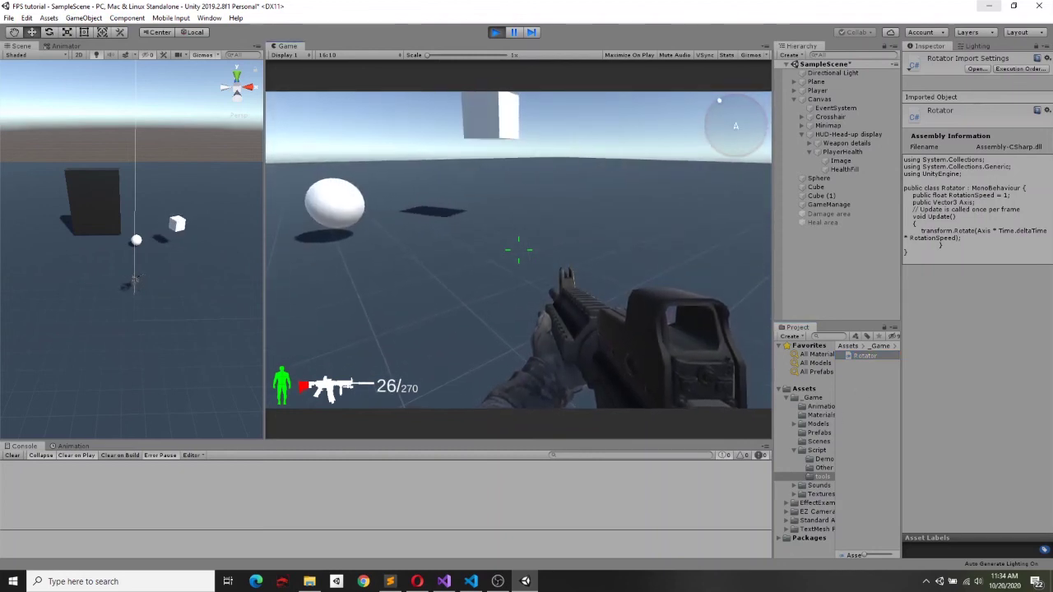
pyautogui.press('w')
pyautogui.press('r')
pyautogui.click(518, 246)
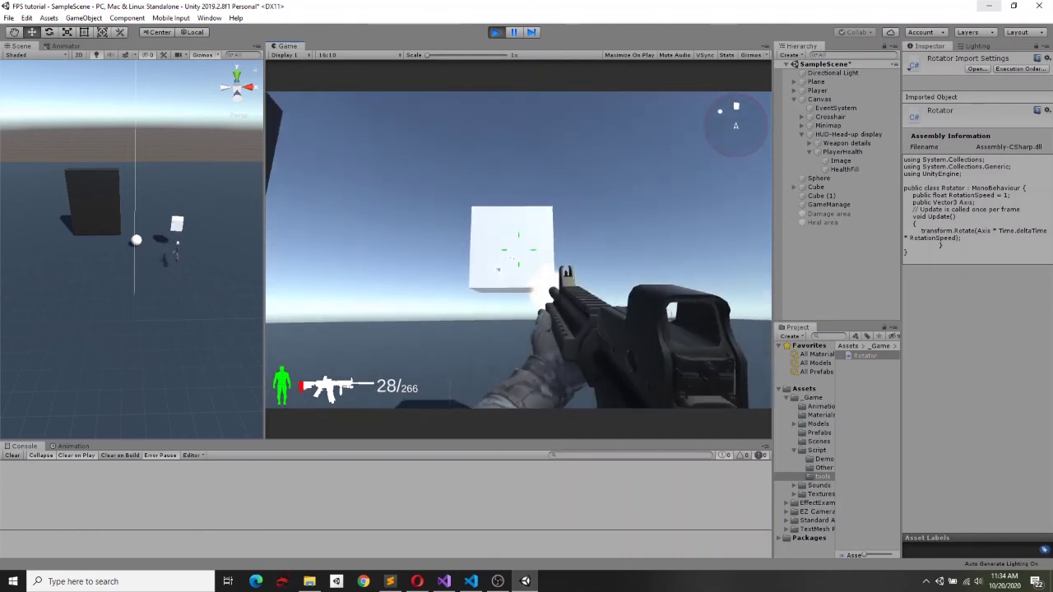
pyautogui.click(518, 247)
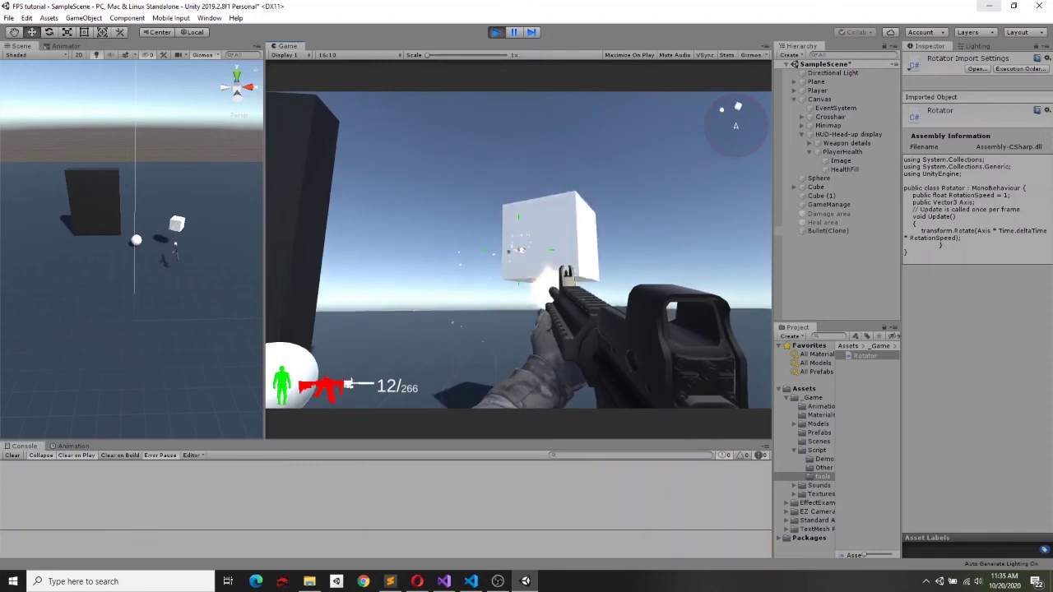
pyautogui.click(518, 246)
pyautogui.press('w')
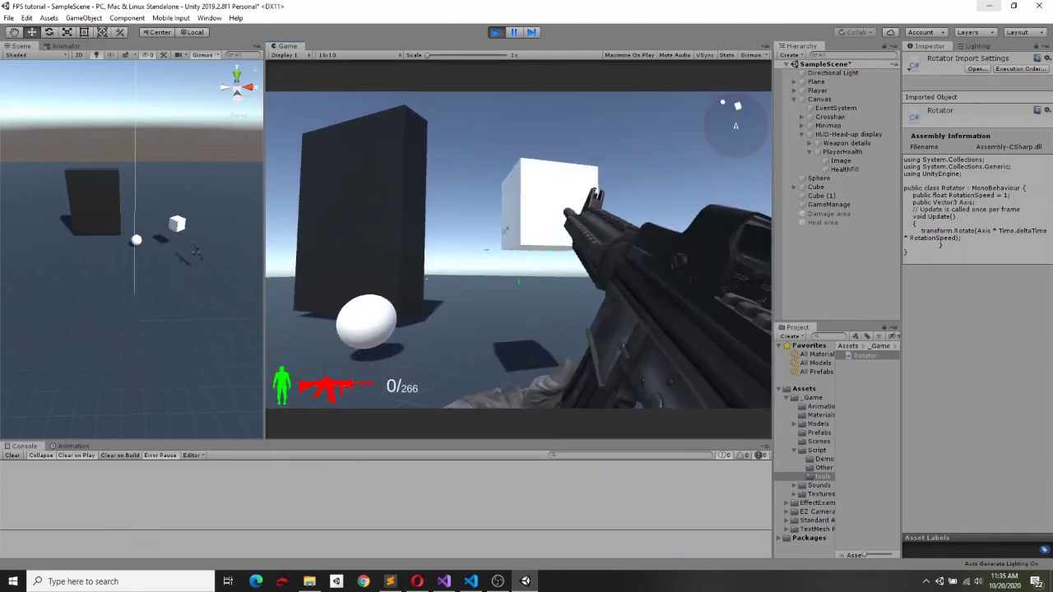
pyautogui.press('r')
# Keep shooting the rotating cube up close to check the impact marks stick as it turns.
pyautogui.click(518, 247)
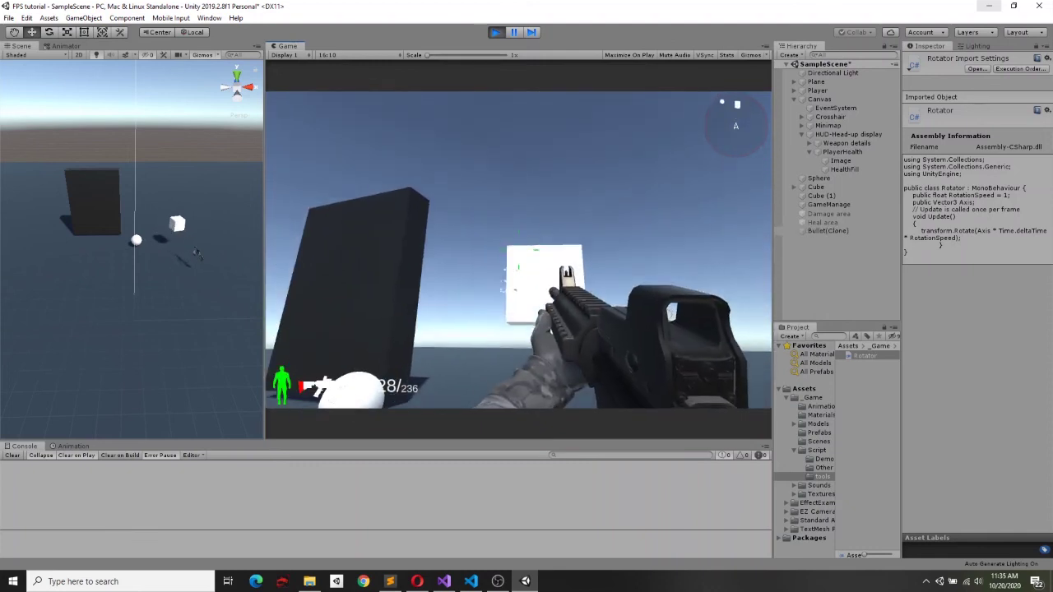
pyautogui.click(518, 246)
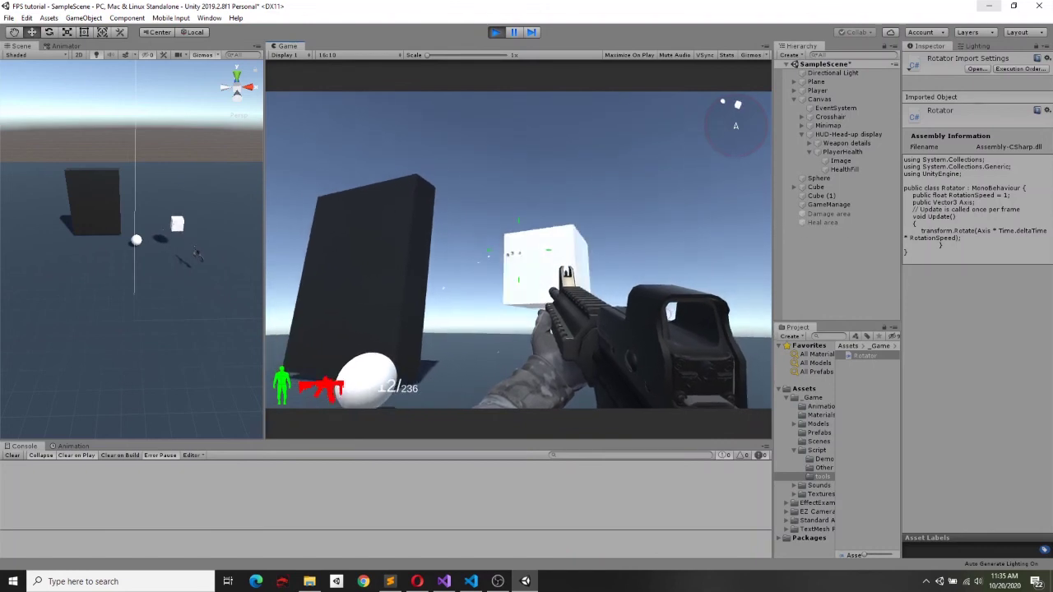
pyautogui.click(518, 247)
pyautogui.press('w')
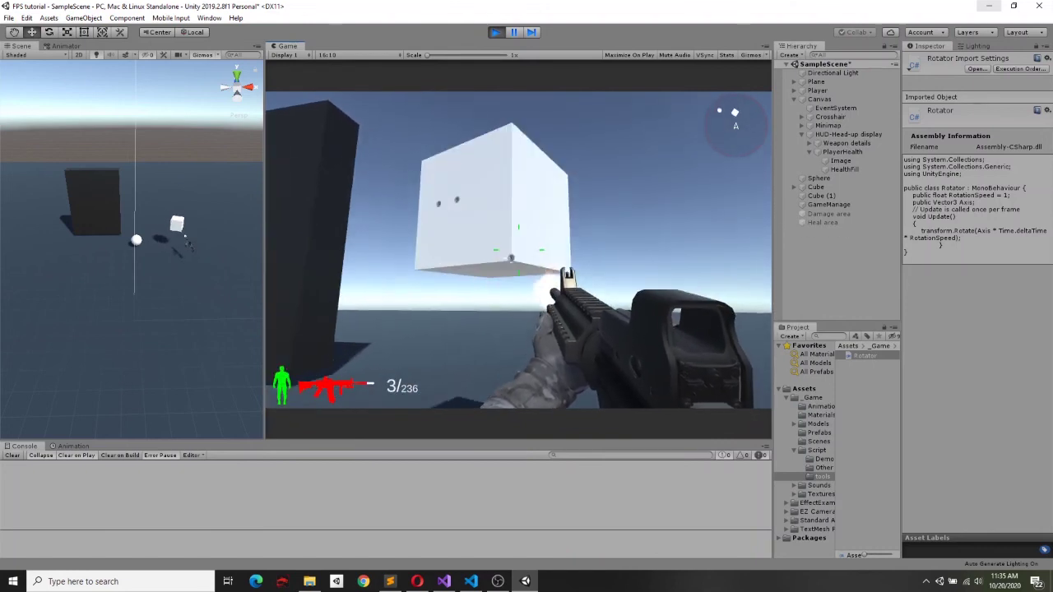
pyautogui.press('r')
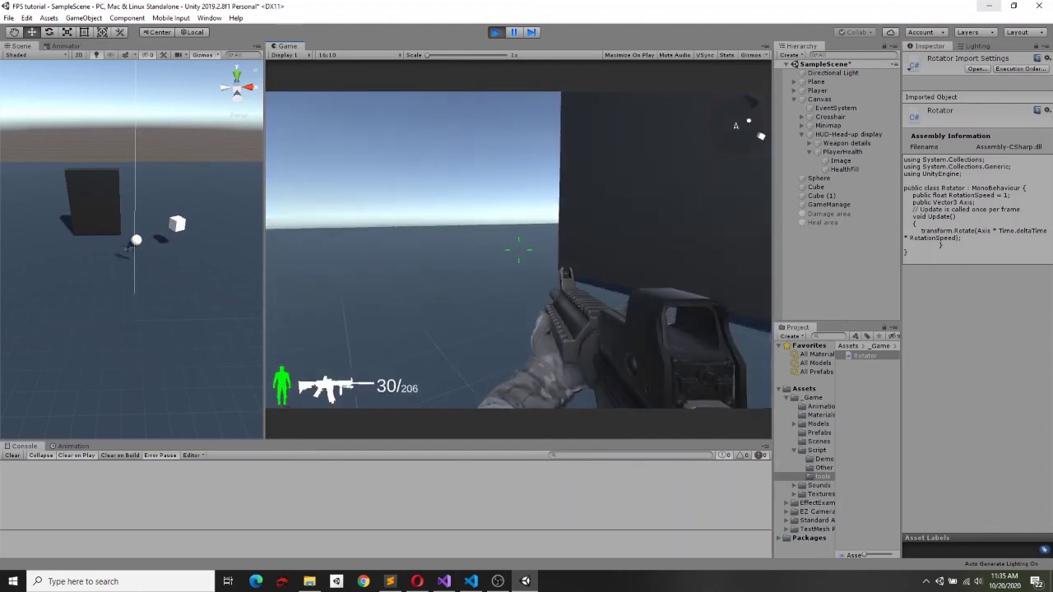
pyautogui.press('s')
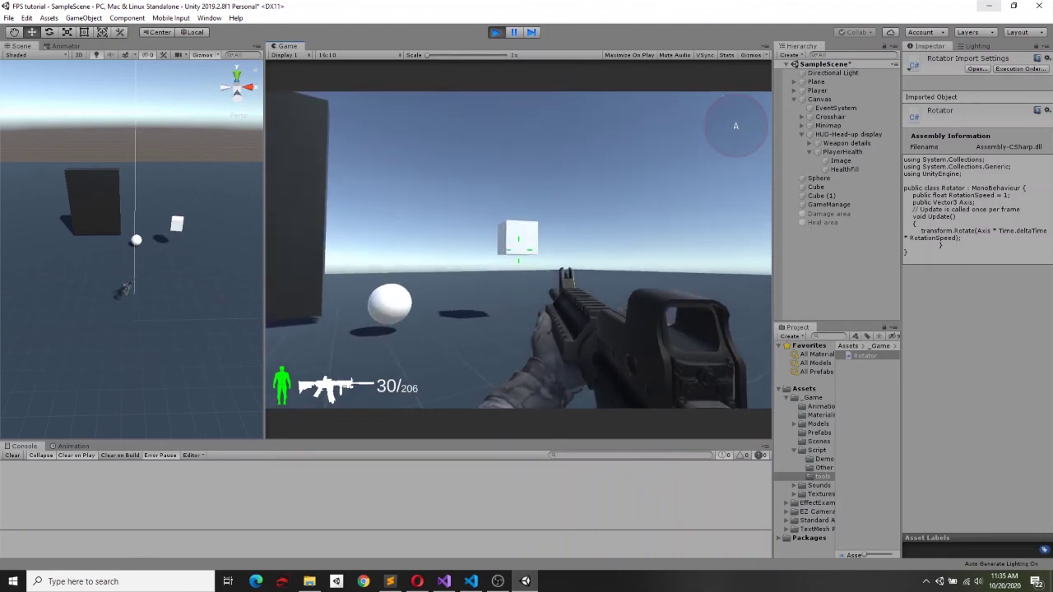
pyautogui.click(519, 249)
pyautogui.click(519, 249)
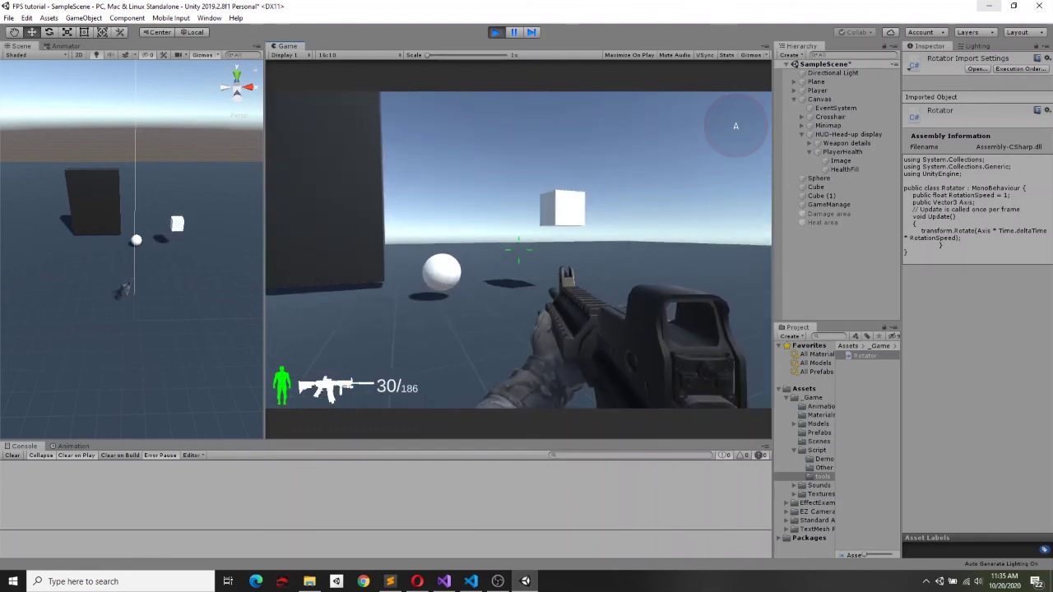
# Fire at the dark box, step back and reload, leaving ammo at 17/186.
pyautogui.press('w')
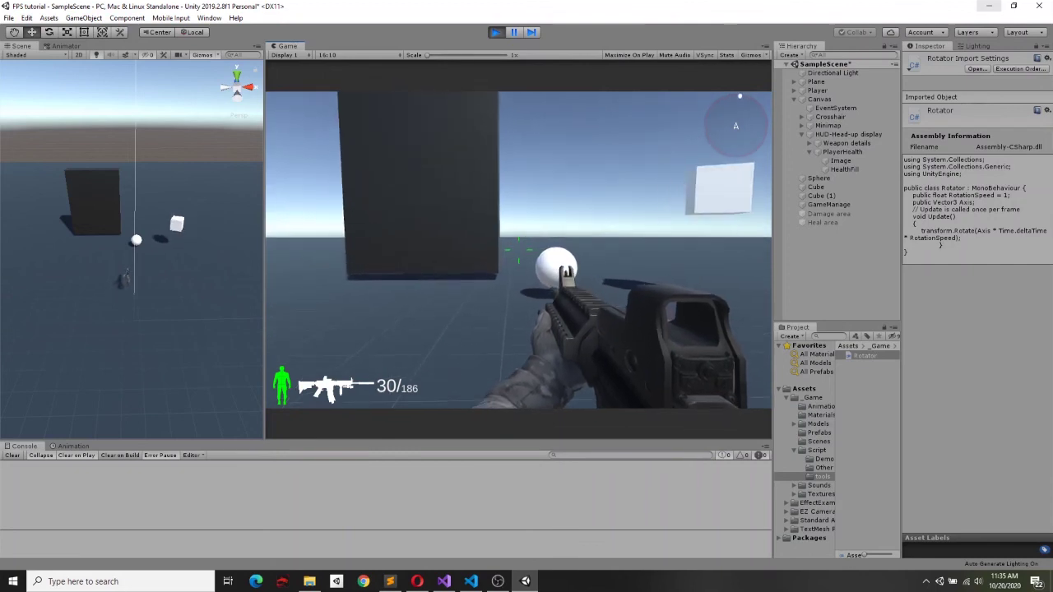
pyautogui.click(518, 249)
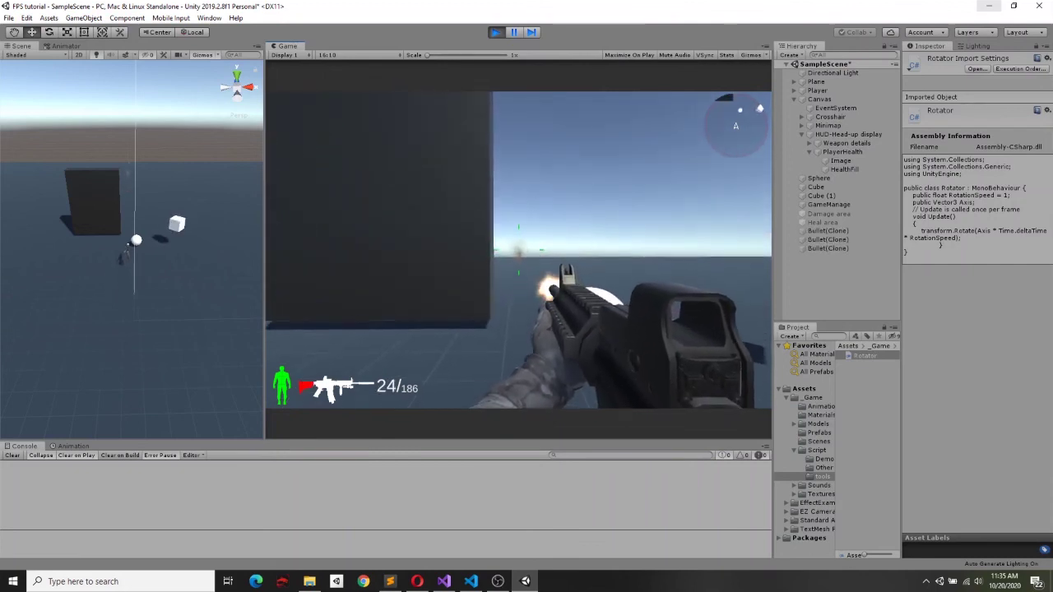
pyautogui.click(518, 249)
pyautogui.click(518, 249)
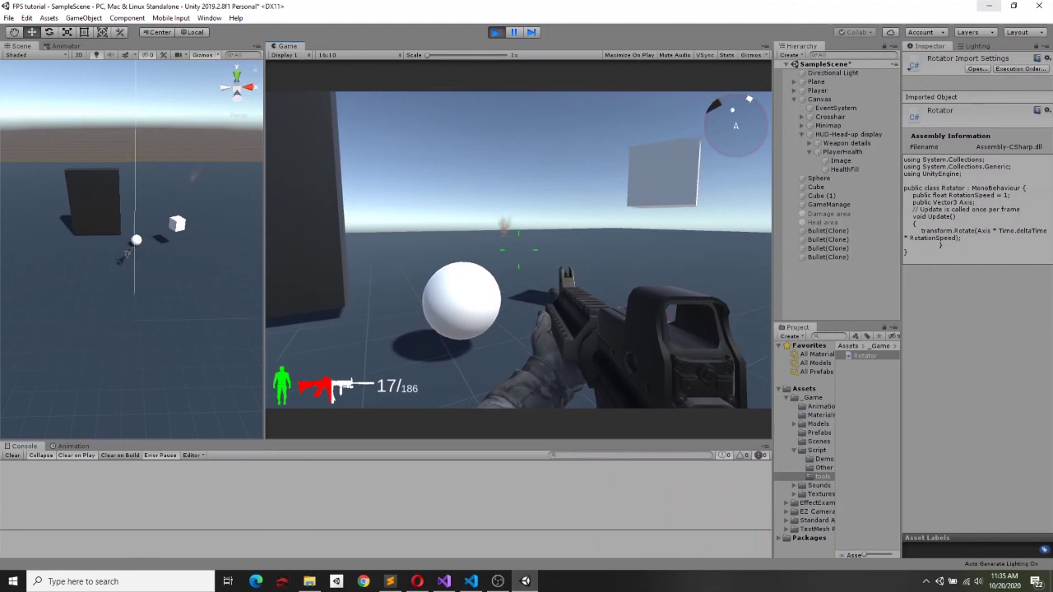
pyautogui.press('s')
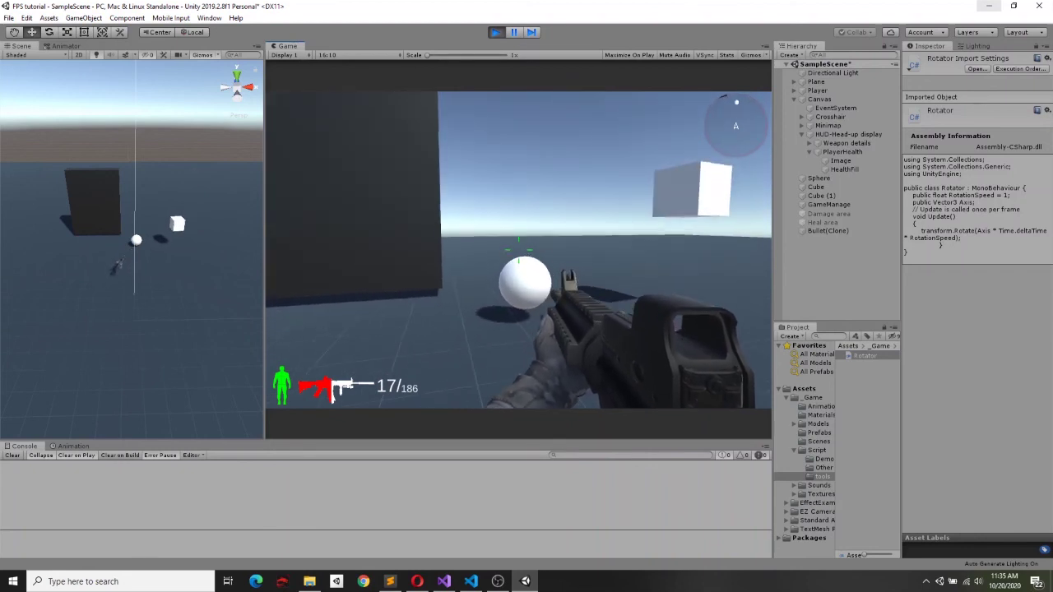
pyautogui.press('s')
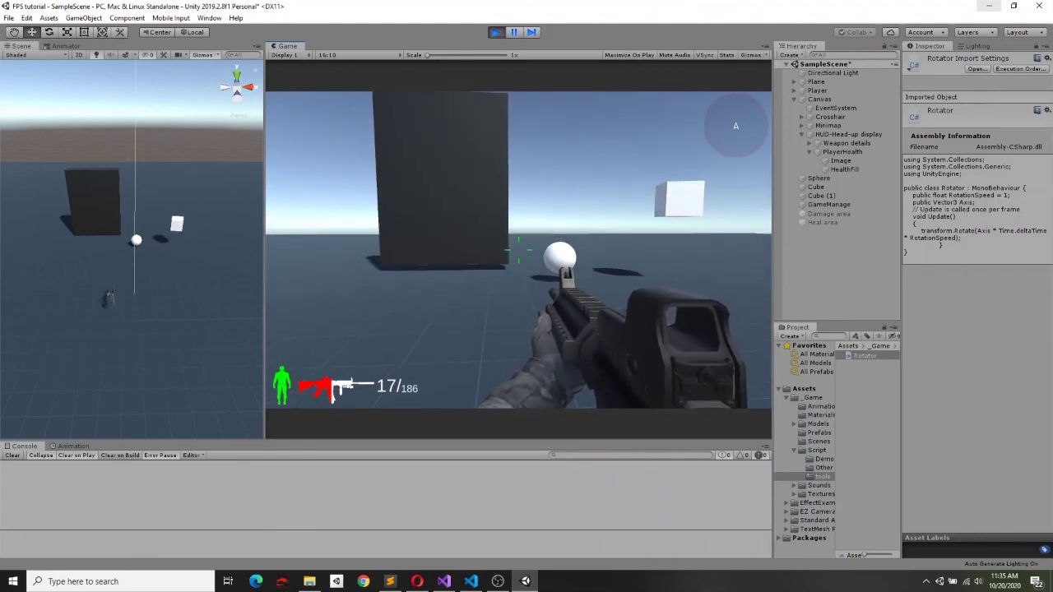
pyautogui.moveTo(518, 249)
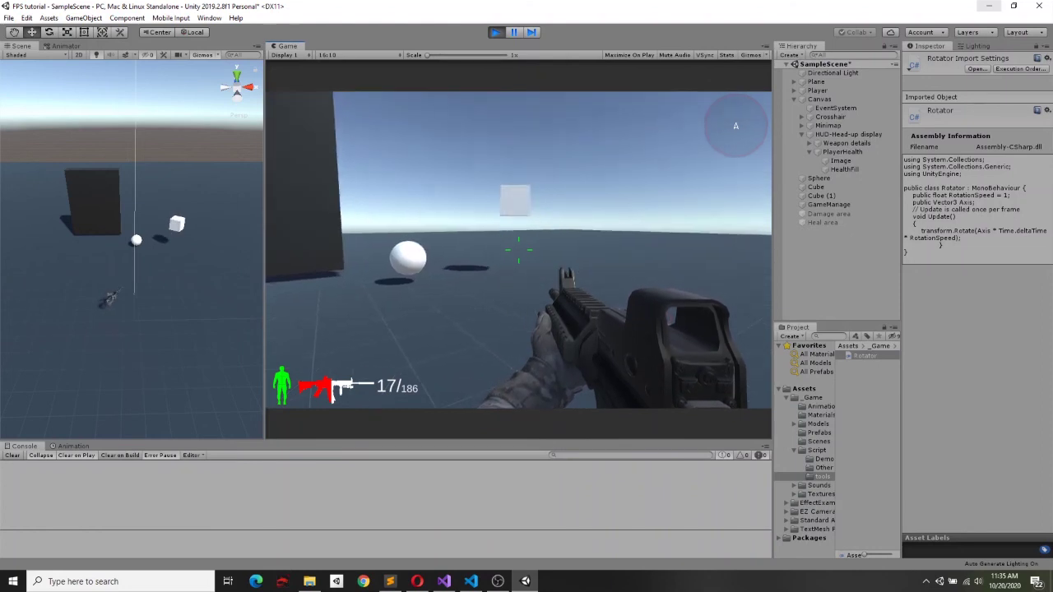
pyautogui.press('r')
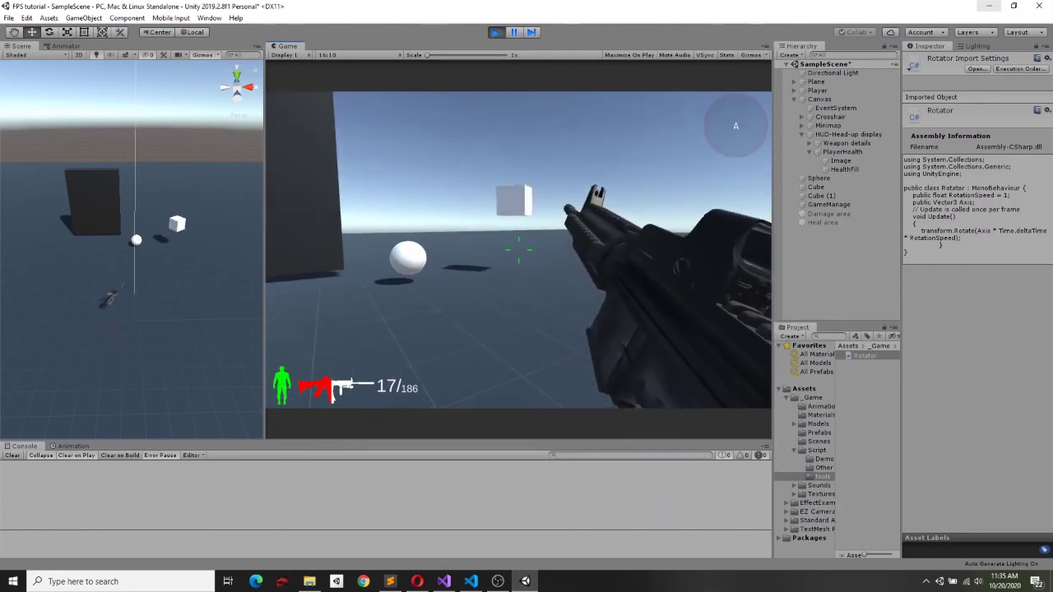